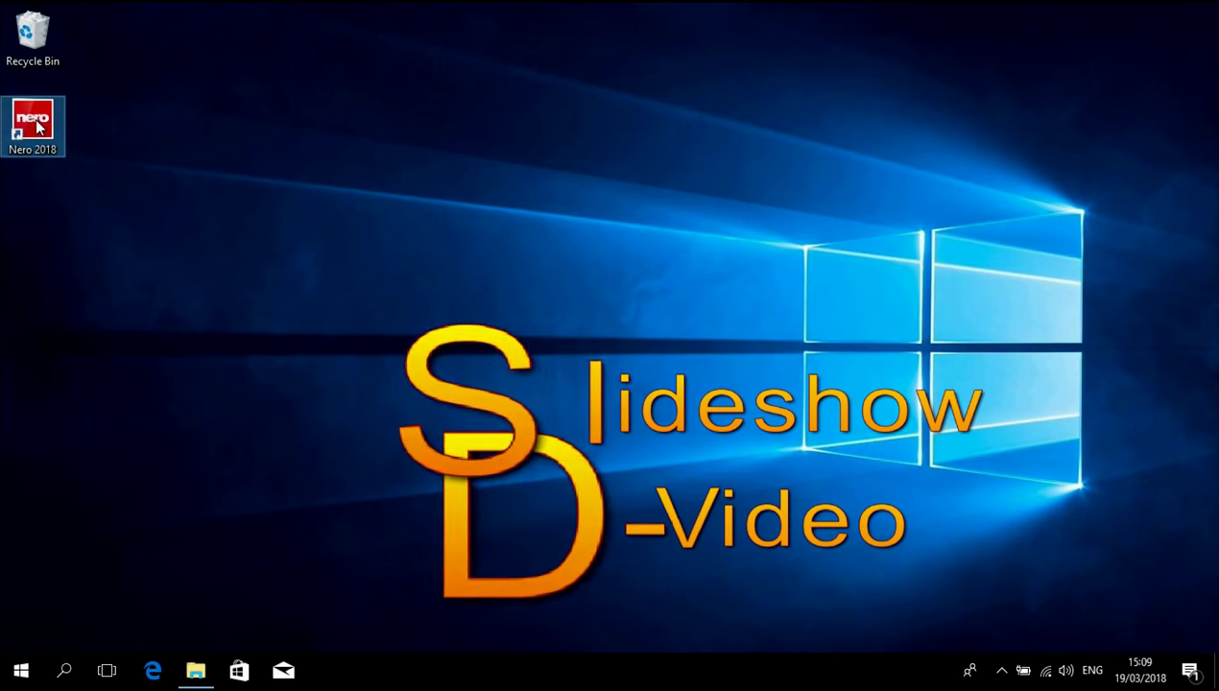
# Step: Launch Nero 2018 from the desktop and close the Trial Version notice
pyautogui.doubleClick(33, 123)
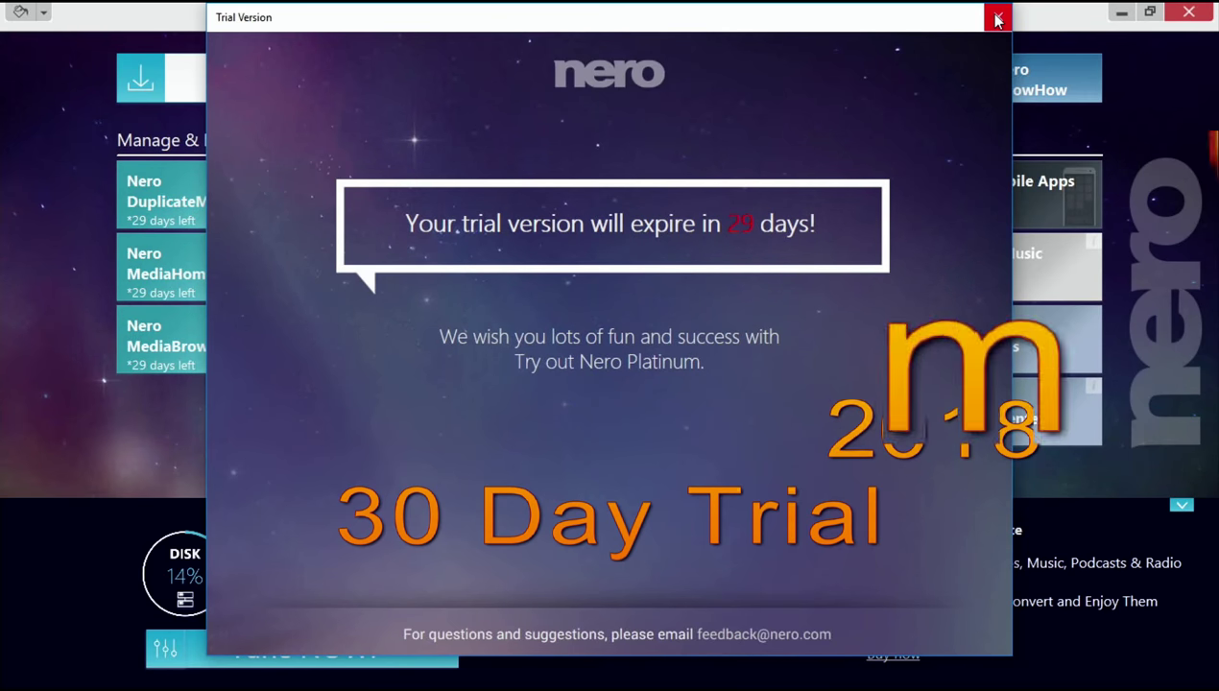
pyautogui.click(998, 19)
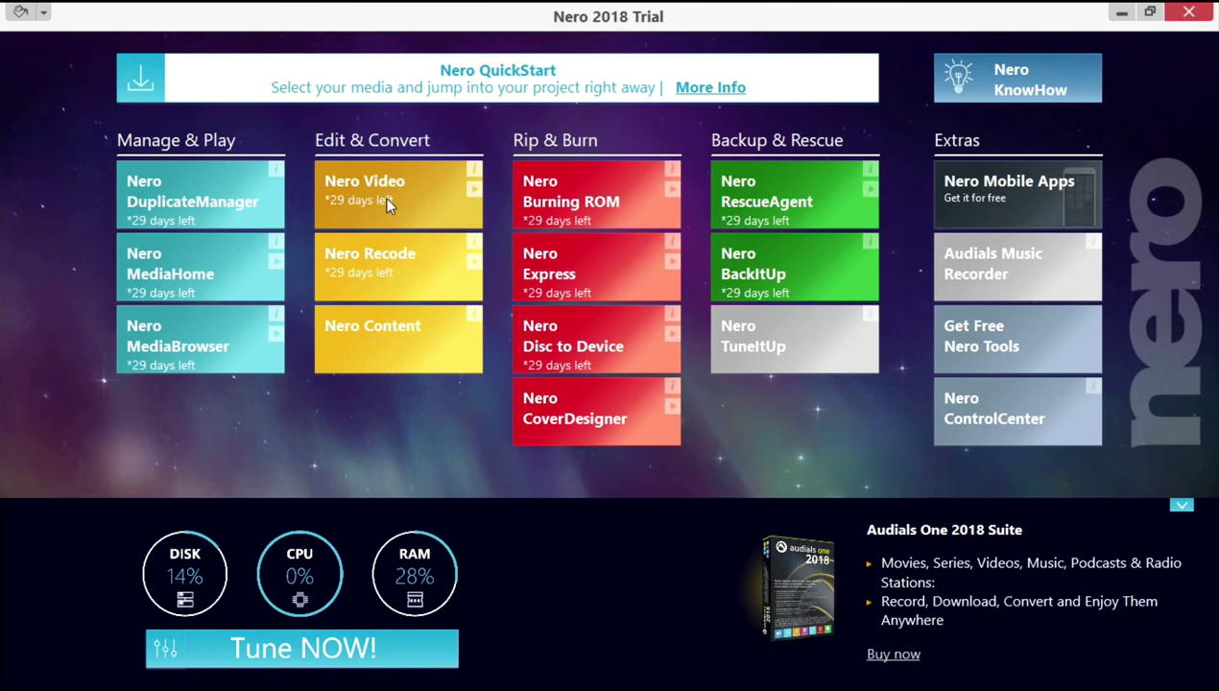
# Step: Start Nero Video from the suite launcher and close its Trial Version notice
pyautogui.click(387, 204)
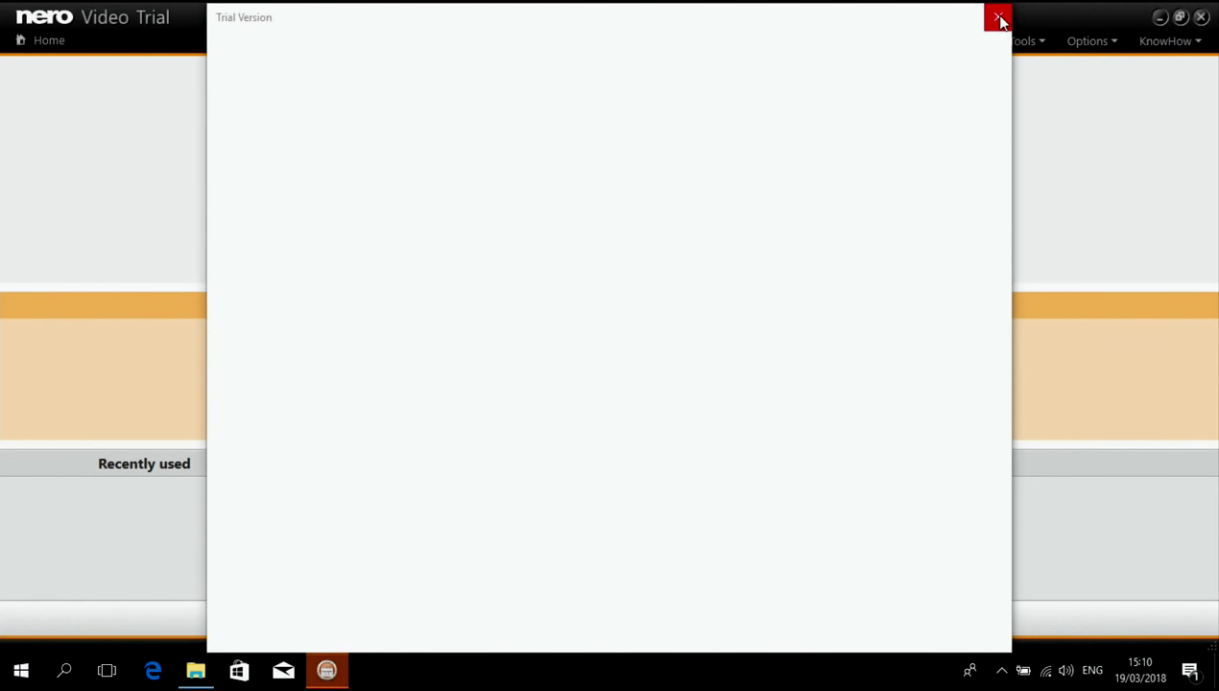
pyautogui.click(999, 20)
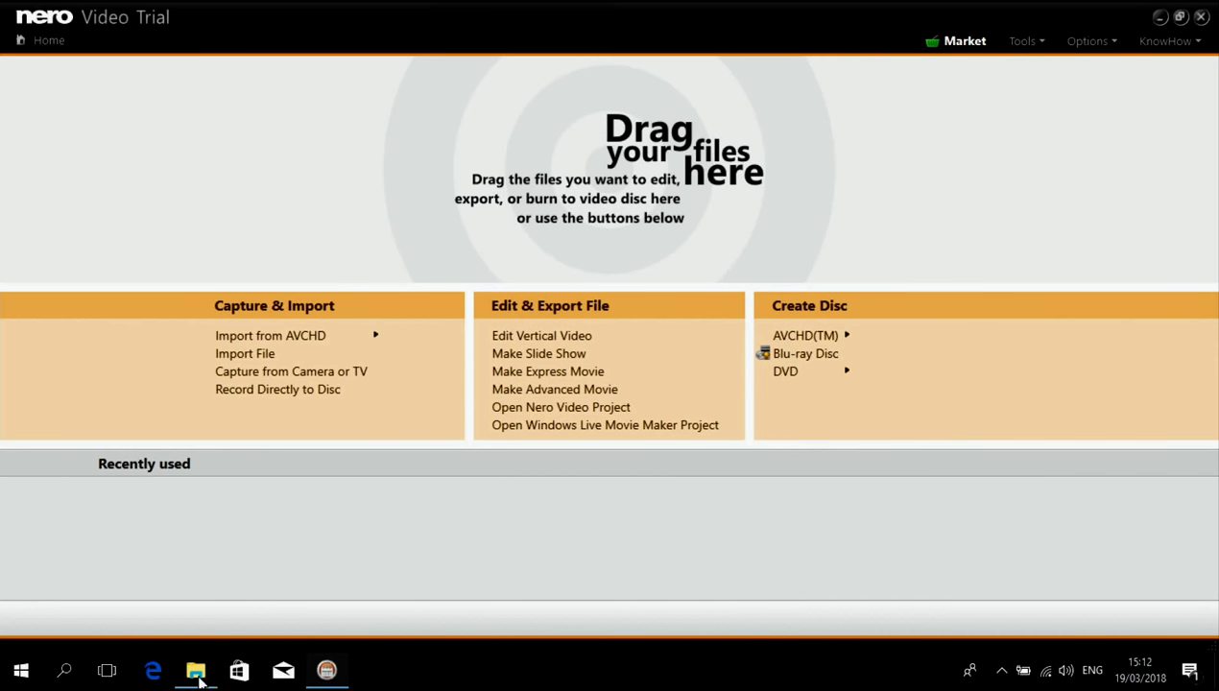
# Step: Drag the My Dogs folder from the Pictures window into a new Nero Video movie
pyautogui.click(197, 678)
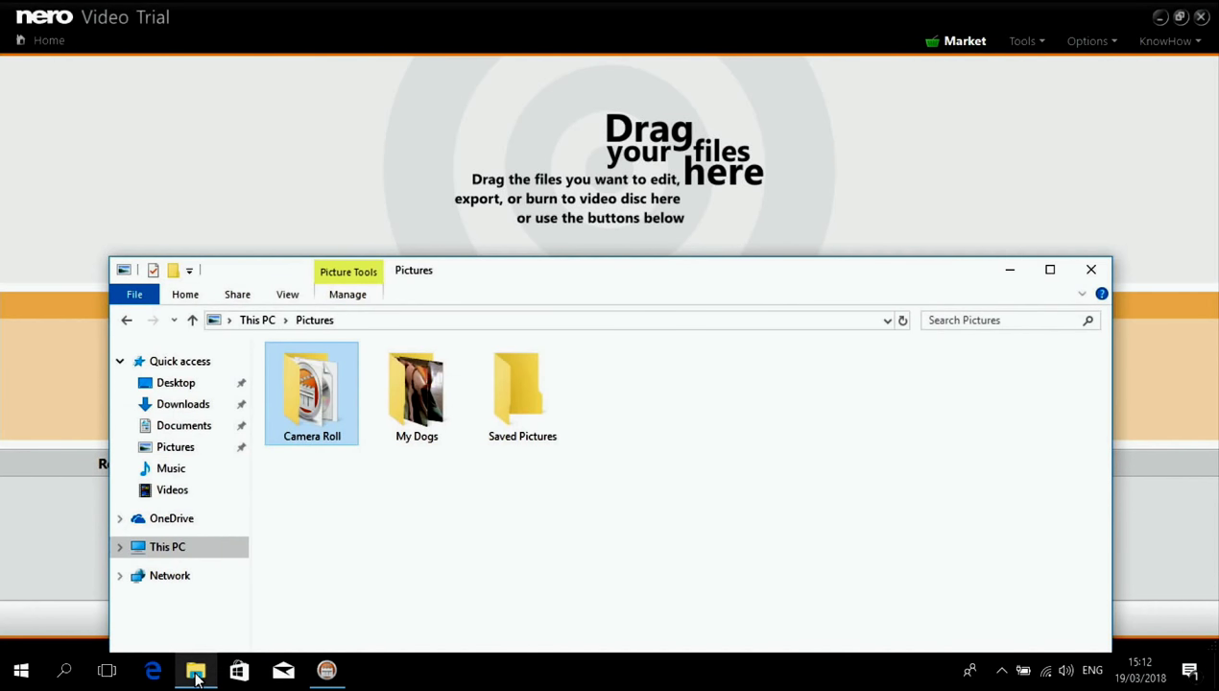
pyautogui.click(410, 400)
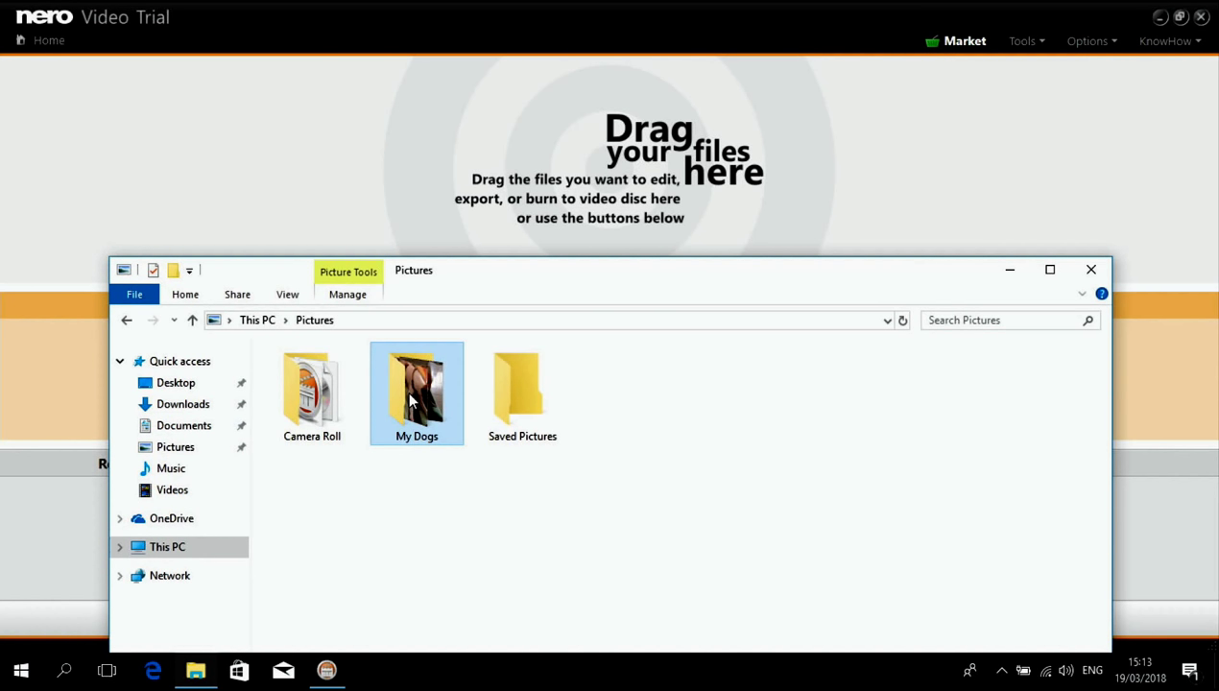
pyautogui.moveTo(406, 390); pyautogui.dragTo(348, 334)
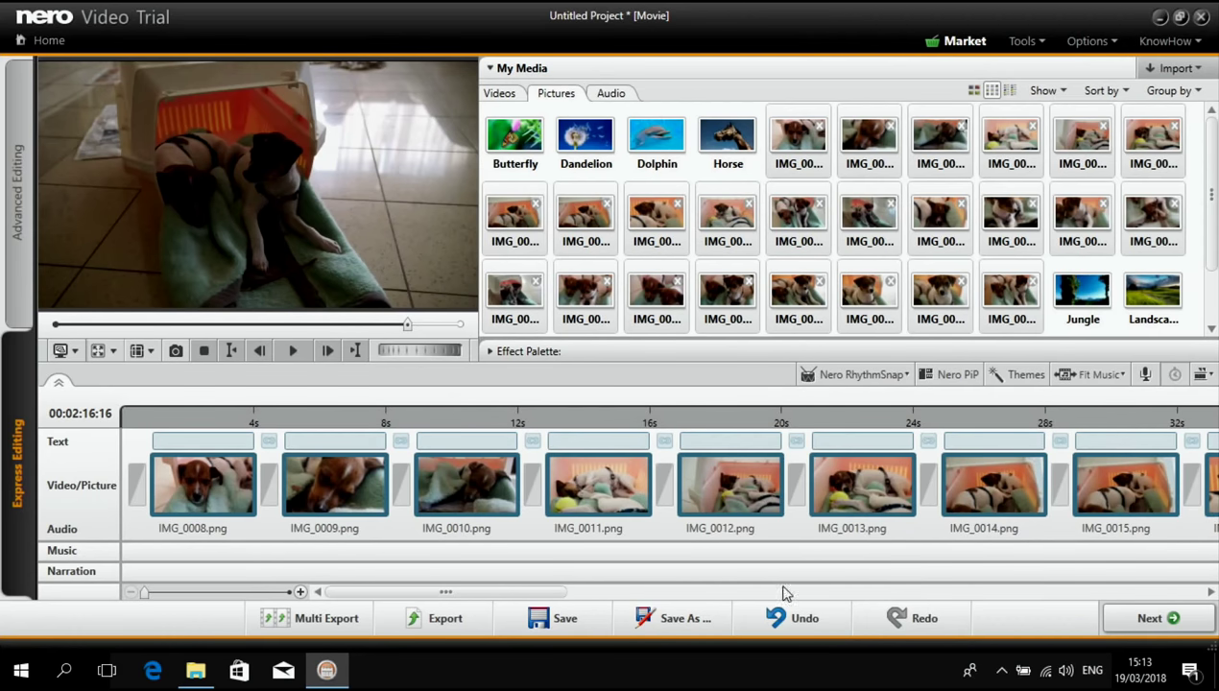
pyautogui.moveTo(404, 595); pyautogui.dragTo(1018, 615)
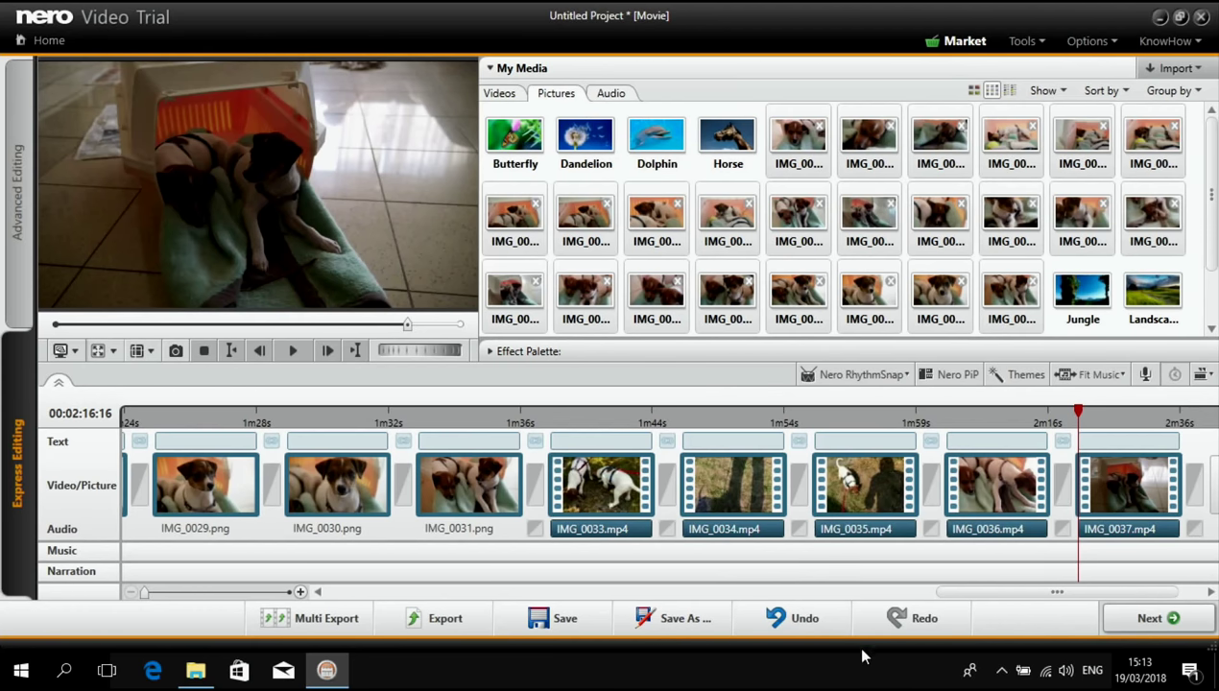
pyautogui.moveTo(980, 592); pyautogui.dragTo(202, 605)
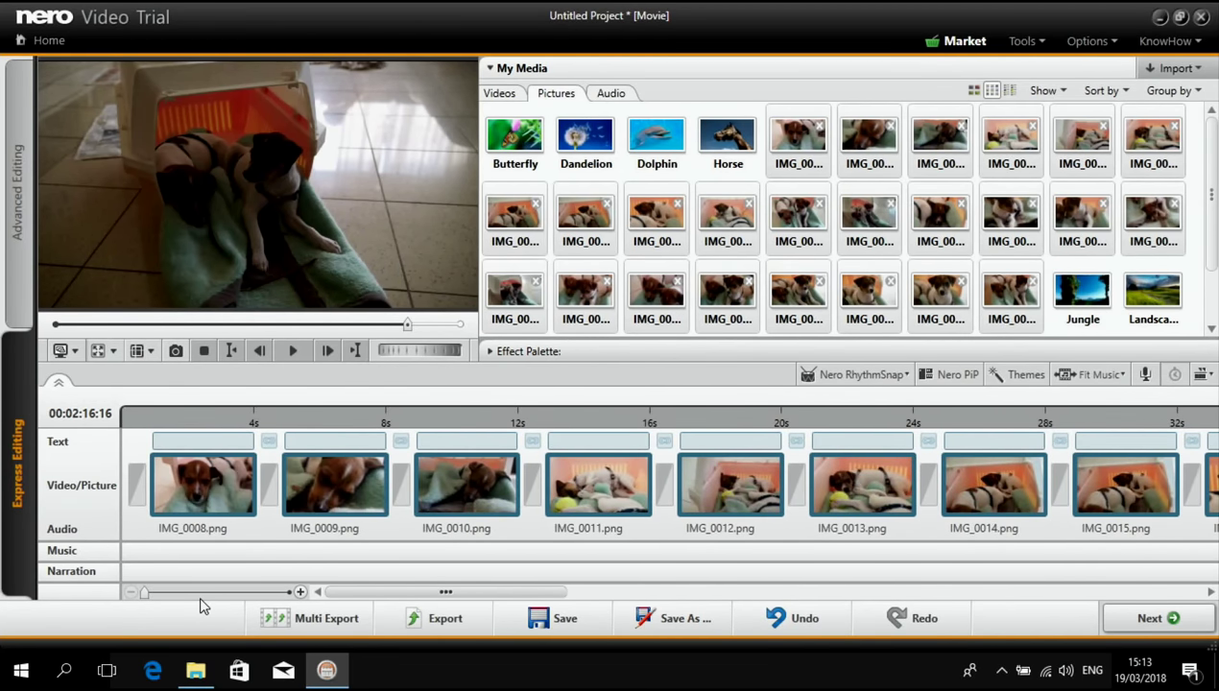
# Step: In storyboard view, put IMG_0028–IMG_0030 first, followed by the IMG_0033.mp4 video
pyautogui.click(60, 387)
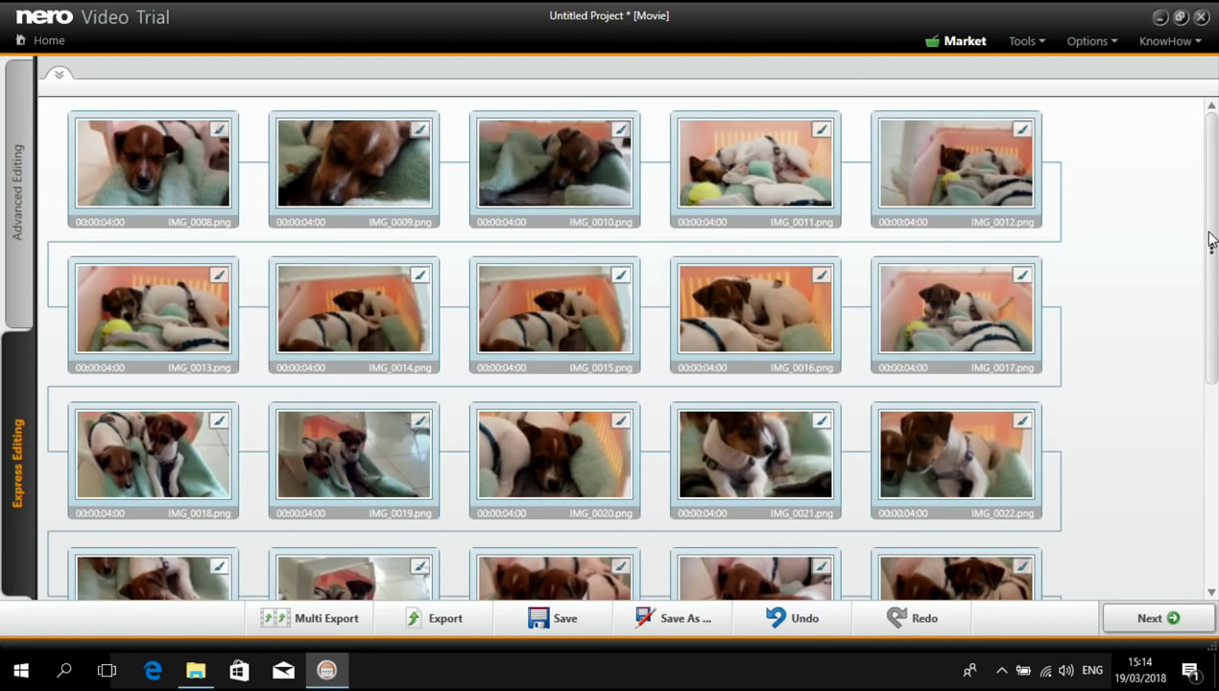
pyautogui.moveTo(1211, 240); pyautogui.dragTo(1216, 543)
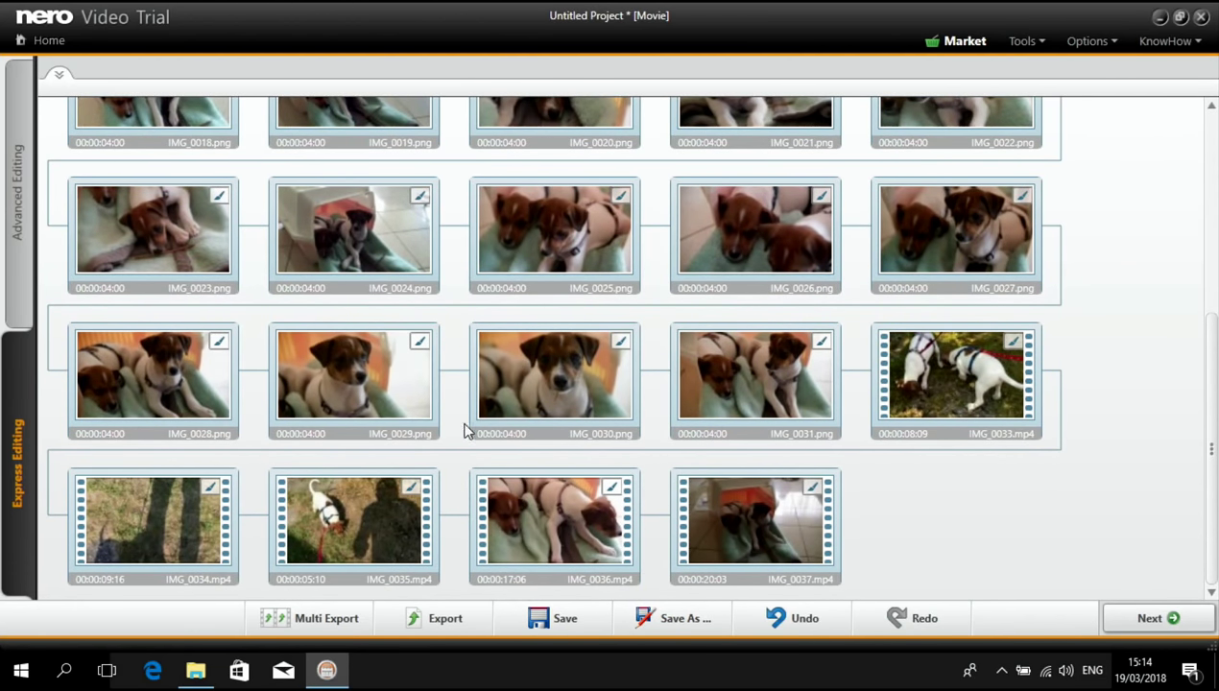
pyautogui.click(141, 366)
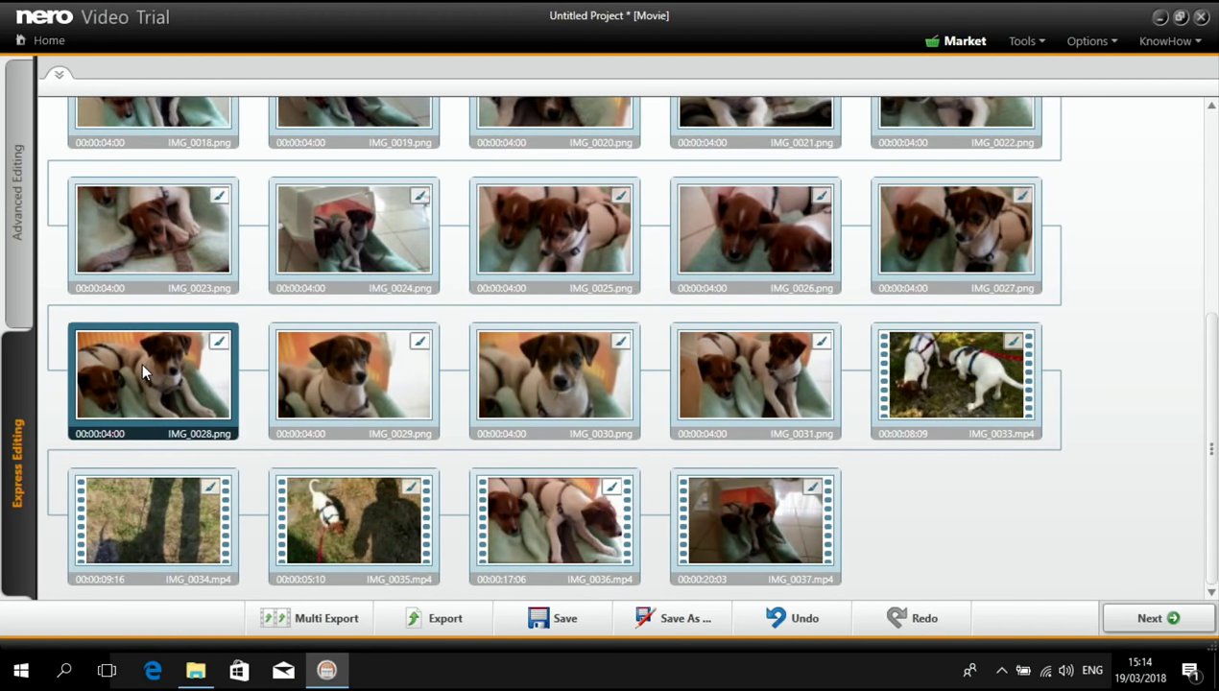
pyautogui.keyDown('shift'); pyautogui.click(538, 360); pyautogui.keyUp('shift')
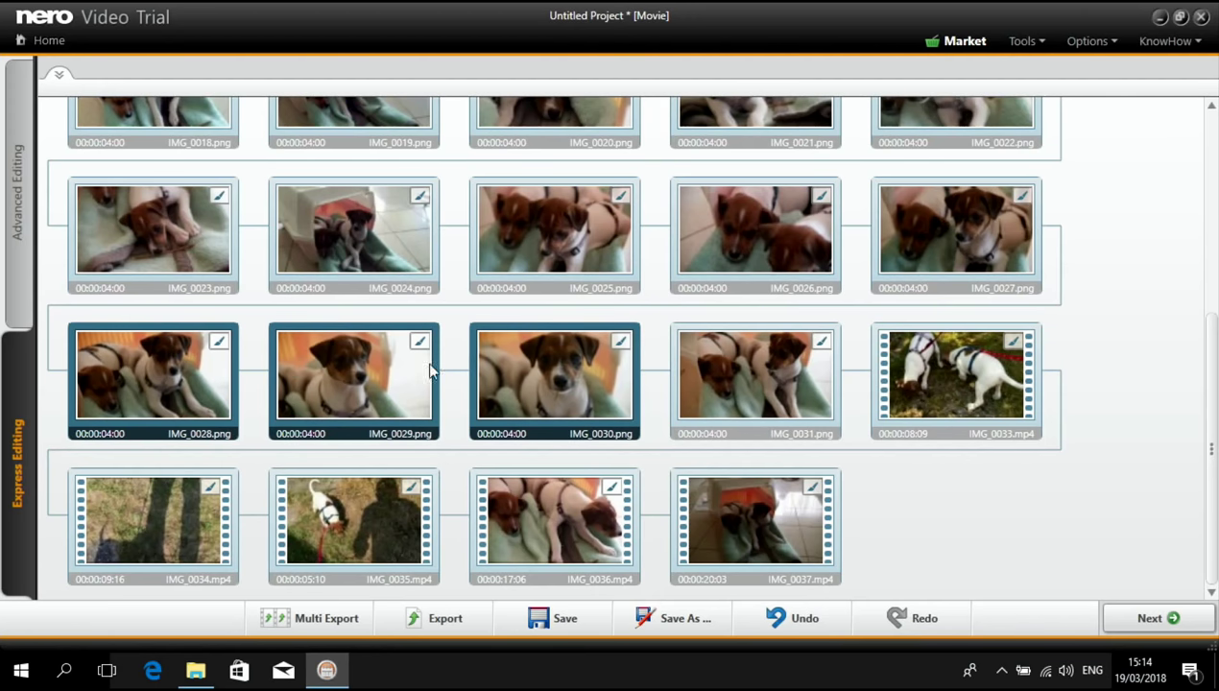
pyautogui.moveTo(128, 87); pyautogui.dragTo(123, 108)
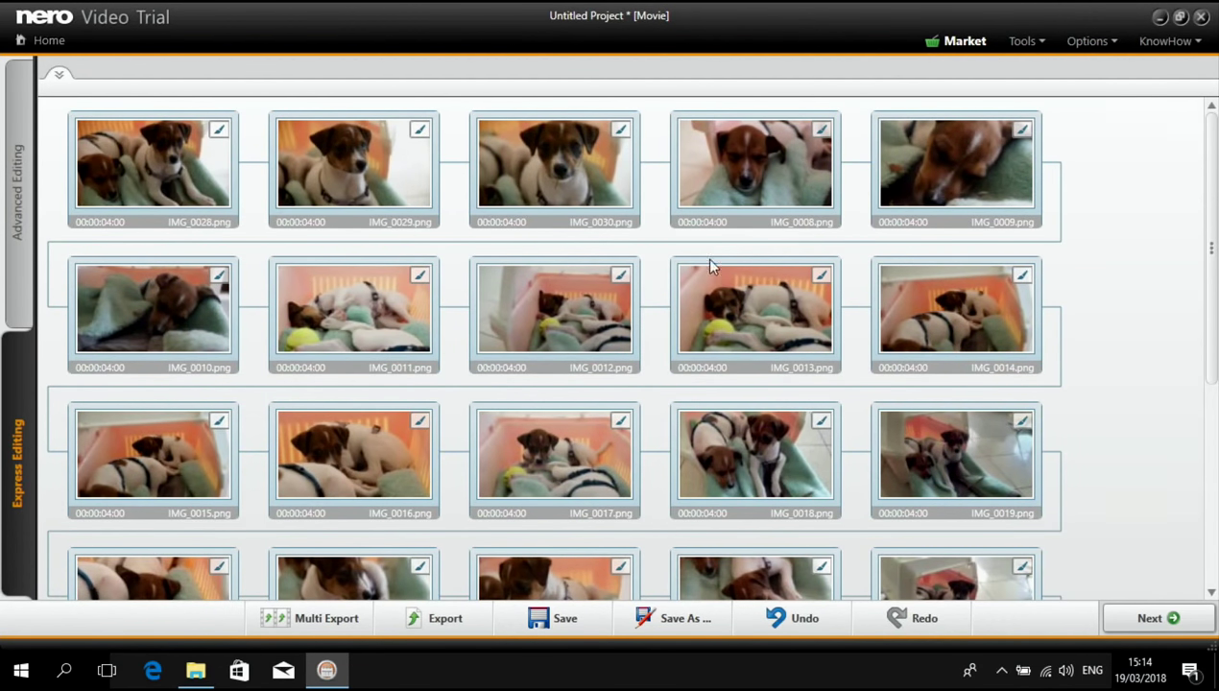
pyautogui.scroll(-4, 661, 380)
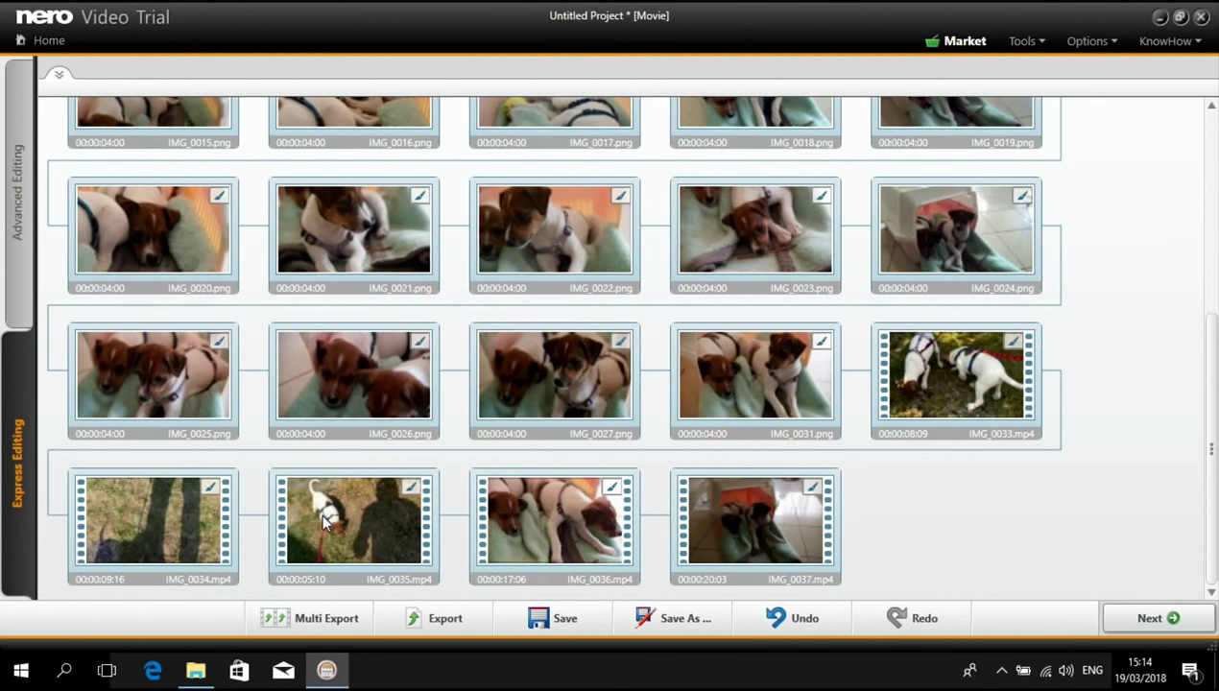
pyautogui.moveTo(942, 387)
pyautogui.mouseDown()
pyautogui.moveTo(619, 336)
pyautogui.moveTo(485, 108)
pyautogui.moveTo(653, 144)
pyautogui.mouseUp()
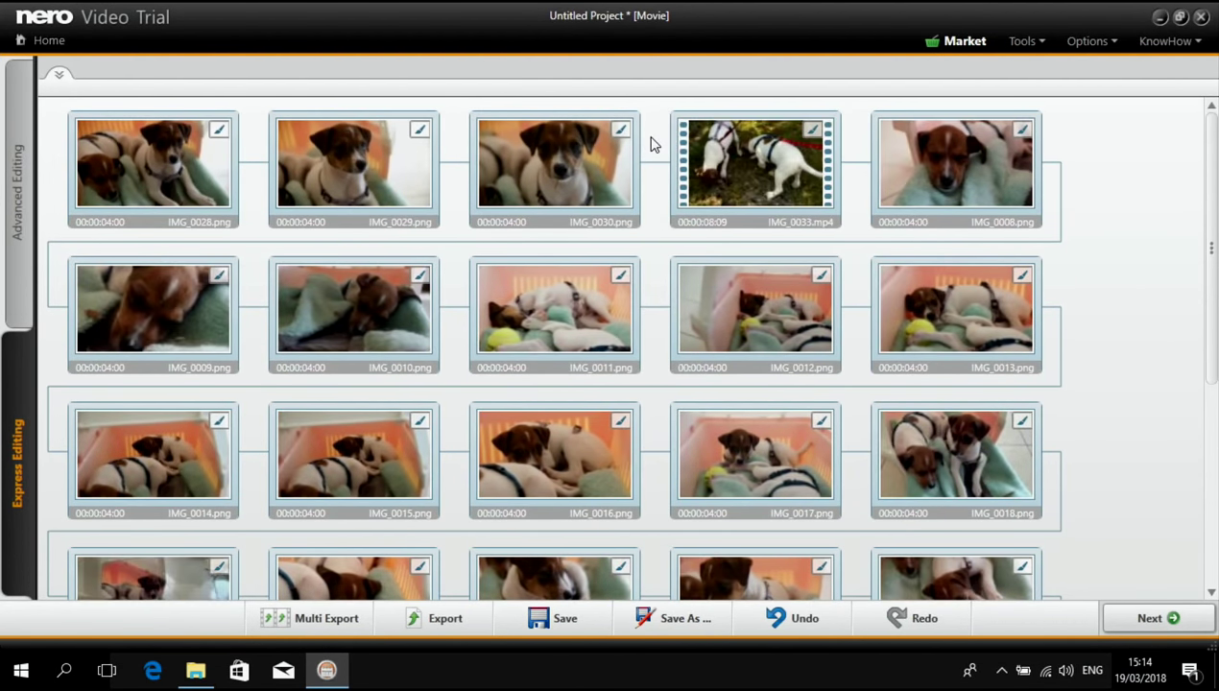
# Step: Trim IMG_0033.mp4 with Mark In at 00:00:02:10 and Mark Out at 00:00:06:11
pyautogui.doubleClick(710, 161)
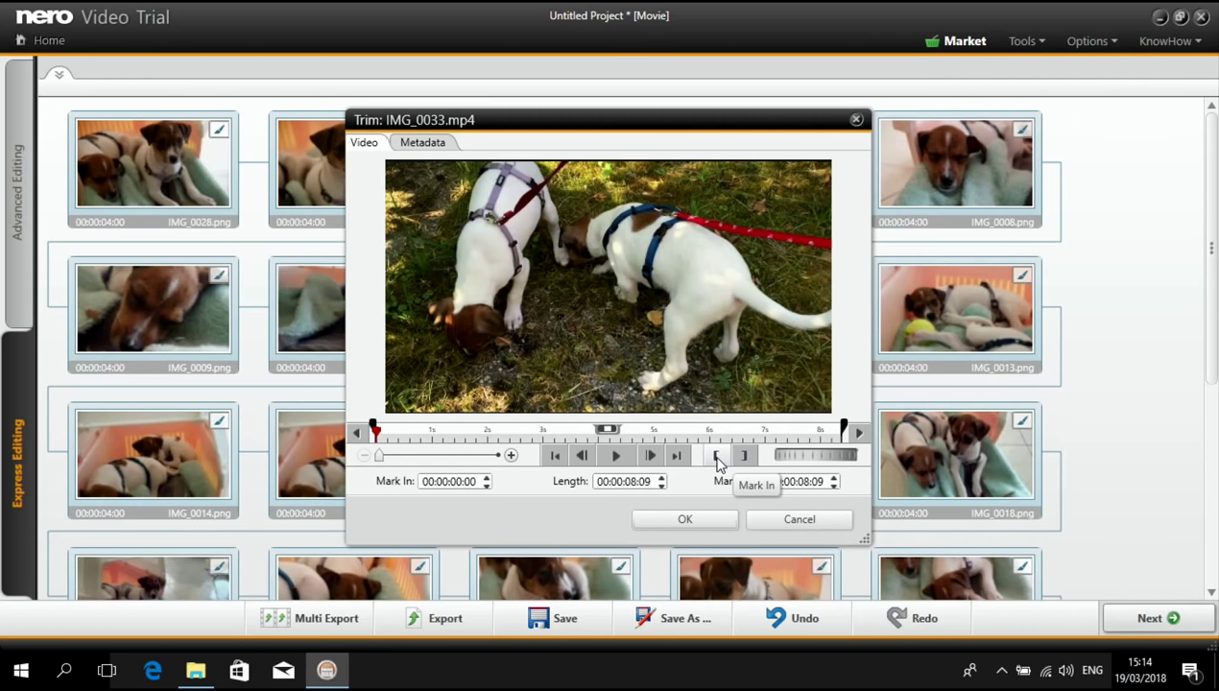
pyautogui.click(617, 455)
pyautogui.click(716, 458)
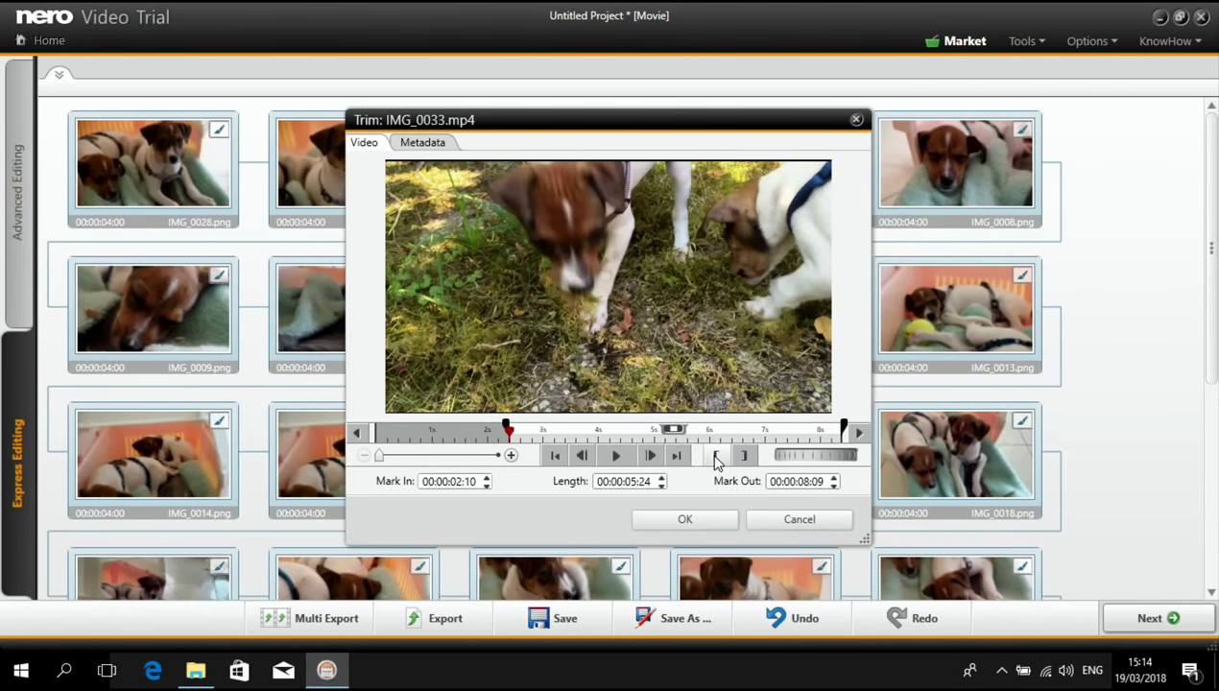
pyautogui.click(616, 455)
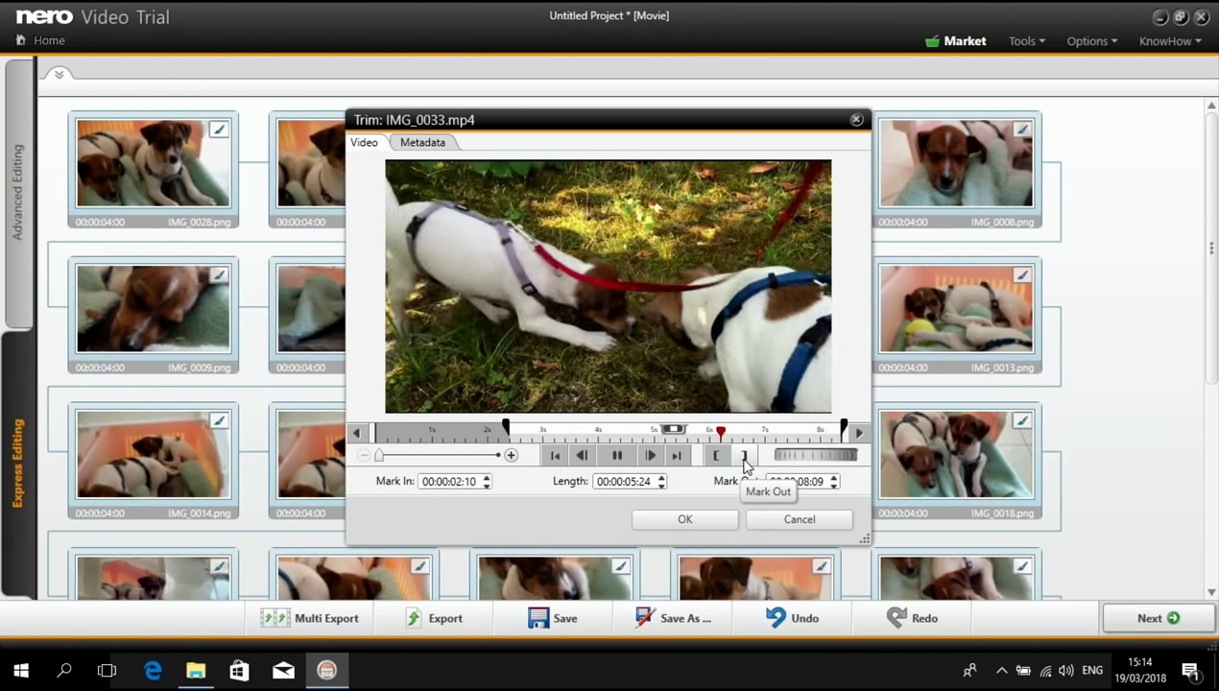
pyautogui.click(744, 458)
pyautogui.click(708, 522)
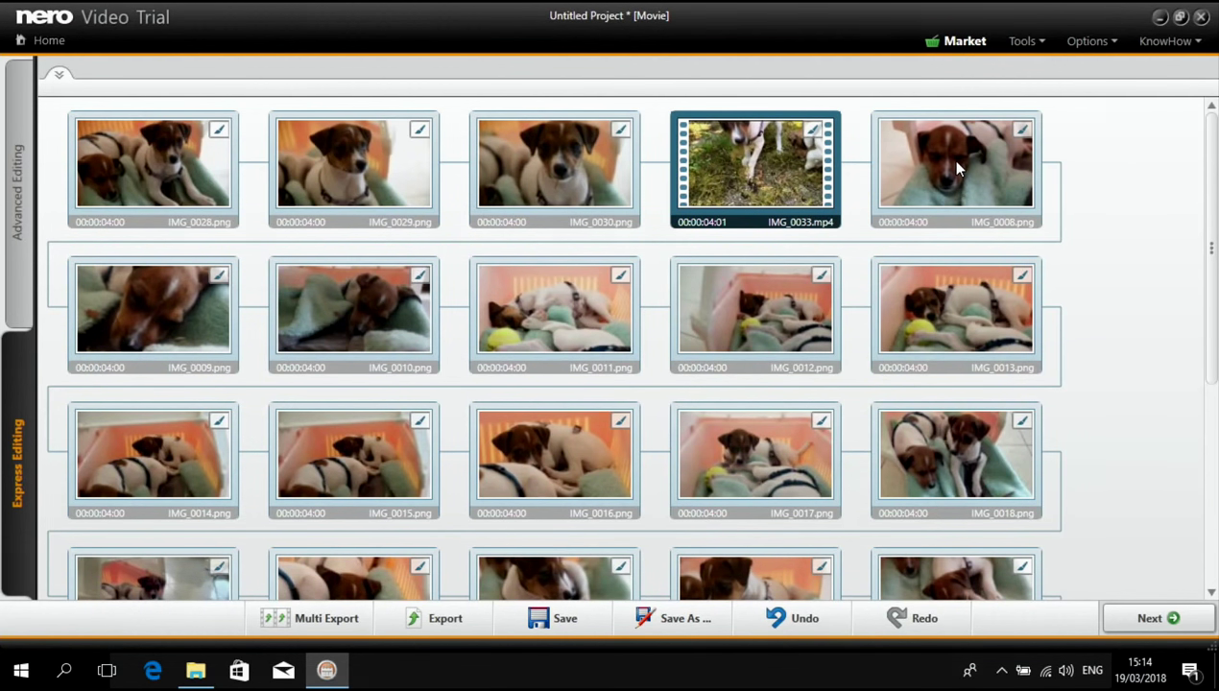
# Step: Delete photos IMG_0008–IMG_0014 and drop the IMG_0034 clip between IMG_0017 and IMG_0018
pyautogui.click(953, 192)
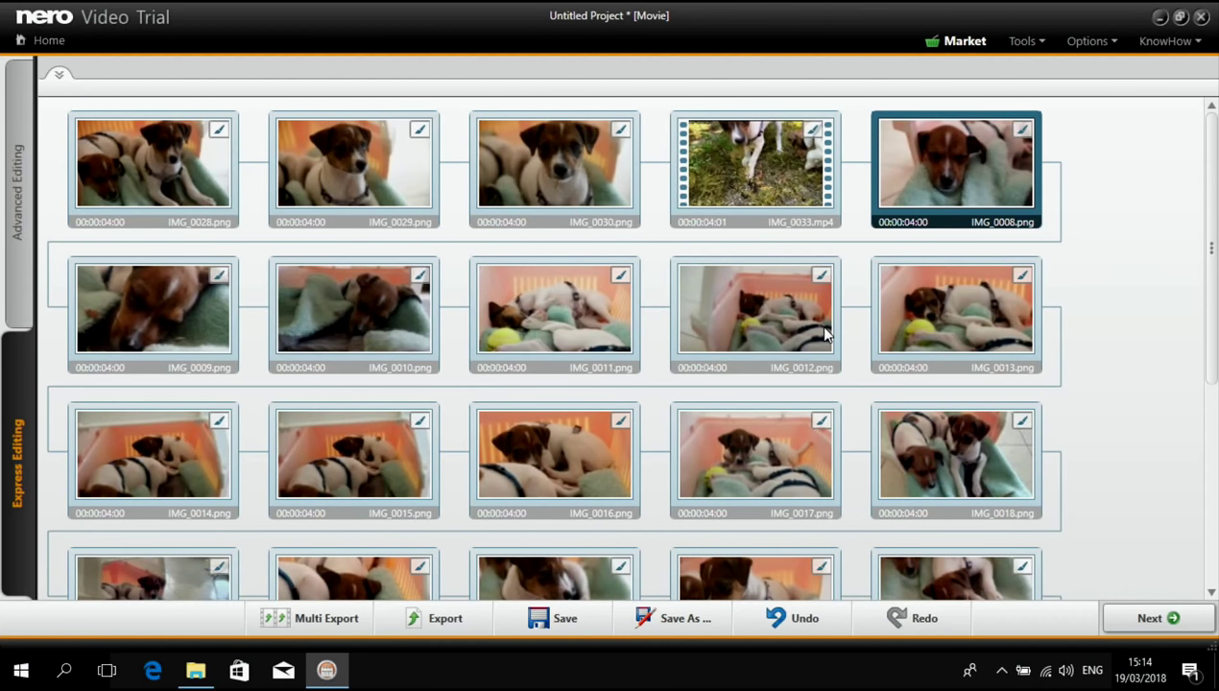
pyautogui.keyDown('shift'); pyautogui.click(927, 334); pyautogui.keyUp('shift')
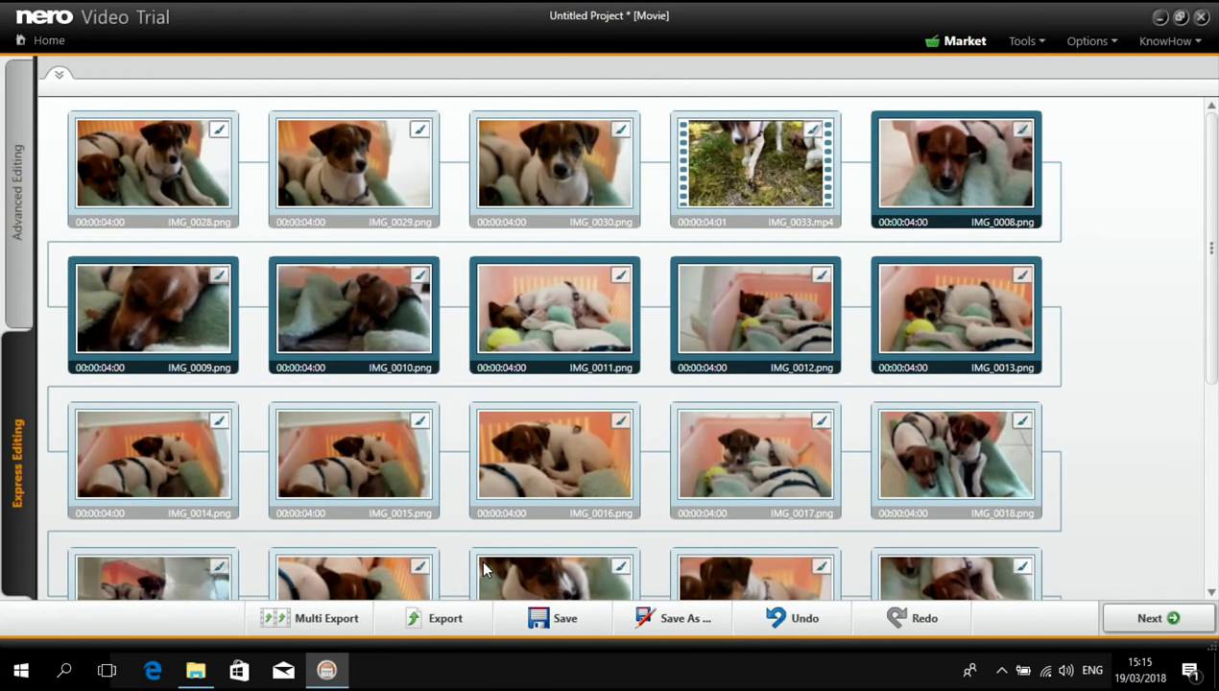
pyautogui.press('Delete')
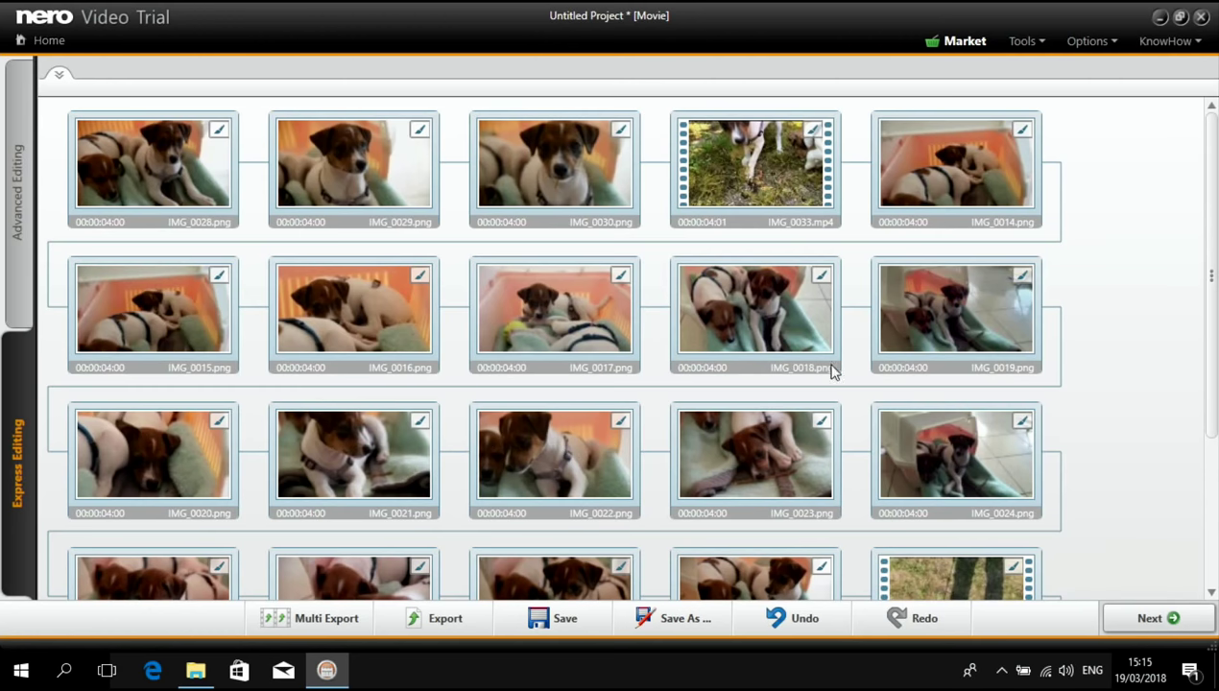
pyautogui.click(955, 191)
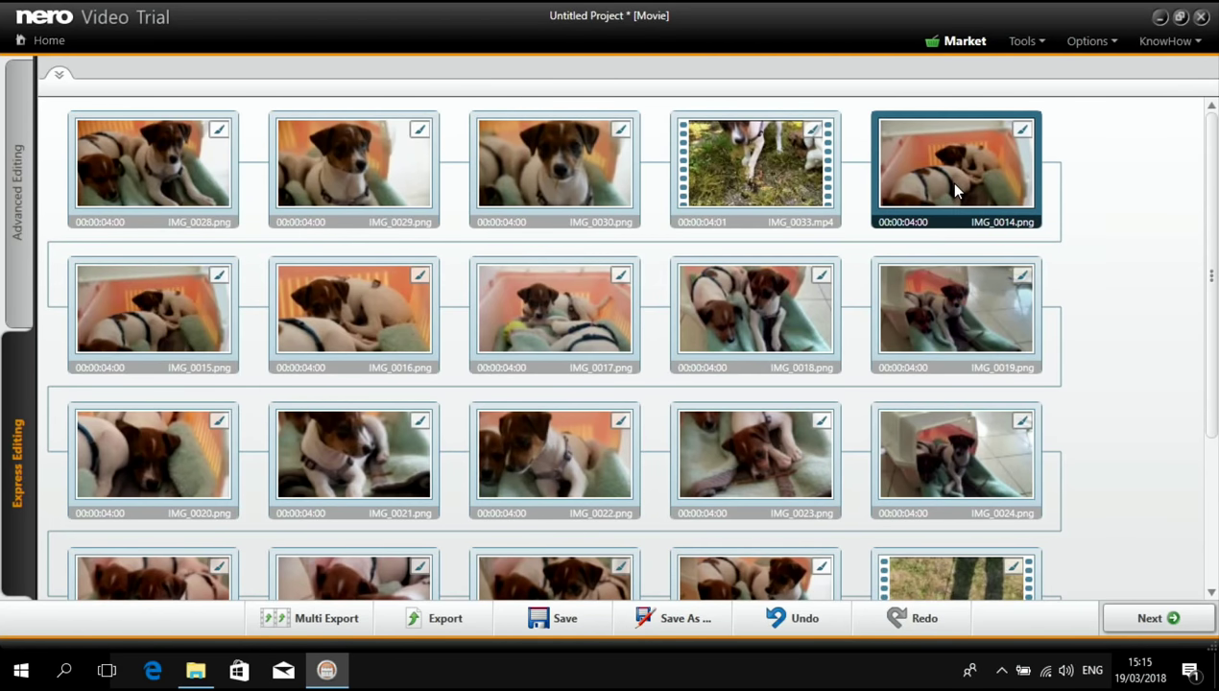
pyautogui.press('Delete')
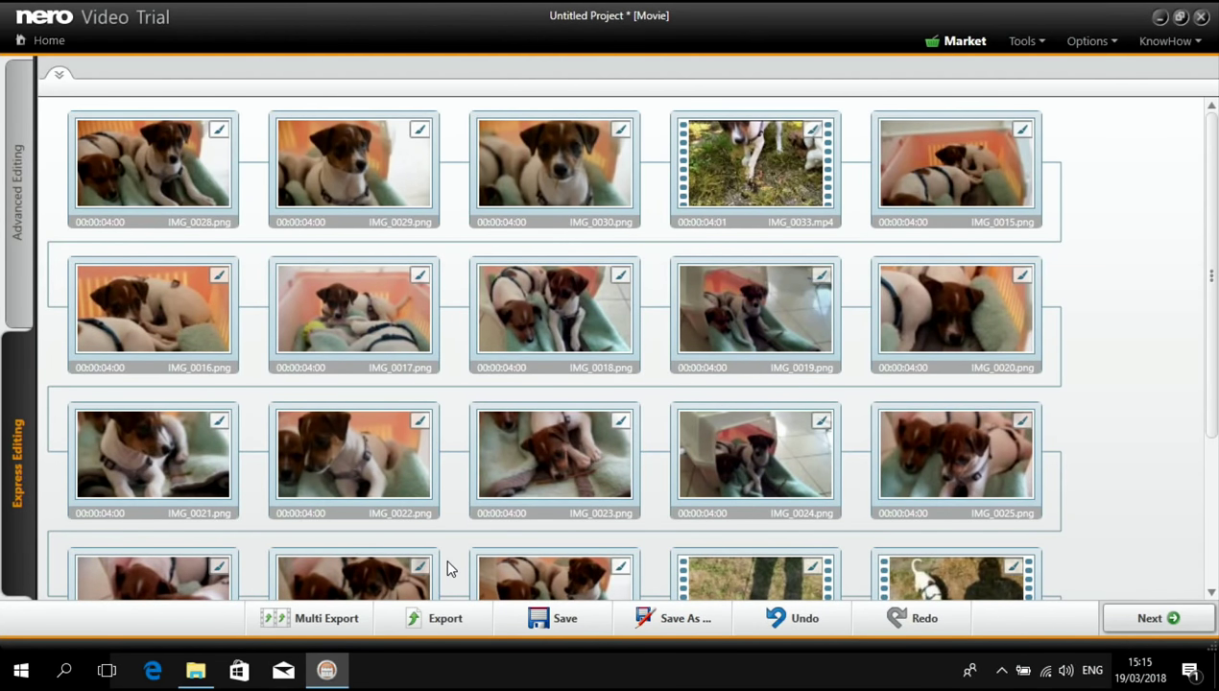
pyautogui.scroll(-2, 784, 562)
pyautogui.moveTo(805, 480)
pyautogui.mouseDown()
pyautogui.moveTo(624, 336)
pyautogui.moveTo(542, 183)
pyautogui.moveTo(533, 105)
pyautogui.moveTo(513, 154)
pyautogui.moveTo(515, 109)
pyautogui.moveTo(467, 240)
pyautogui.moveTo(464, 290)
pyautogui.mouseUp()
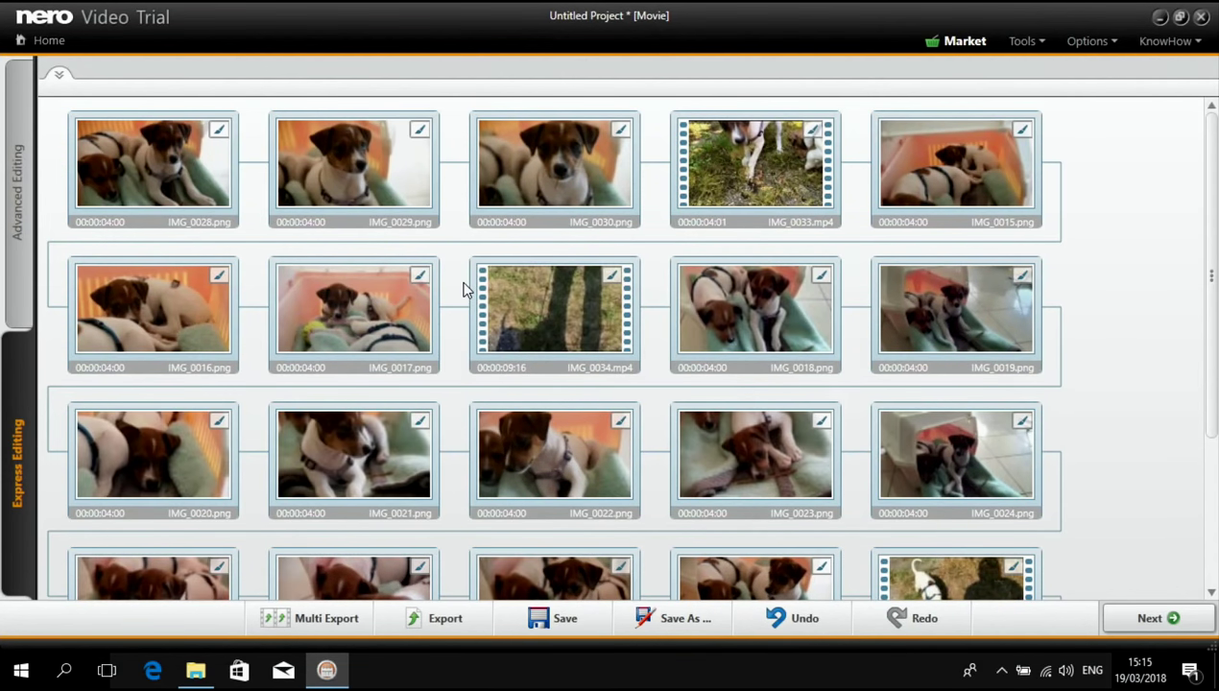
# Step: Trim IMG_0034.mp4 from 00:00:01:20 to 00:00:06:15, a 00:00:04:20 length
pyautogui.click(616, 278)
pyautogui.click(615, 457)
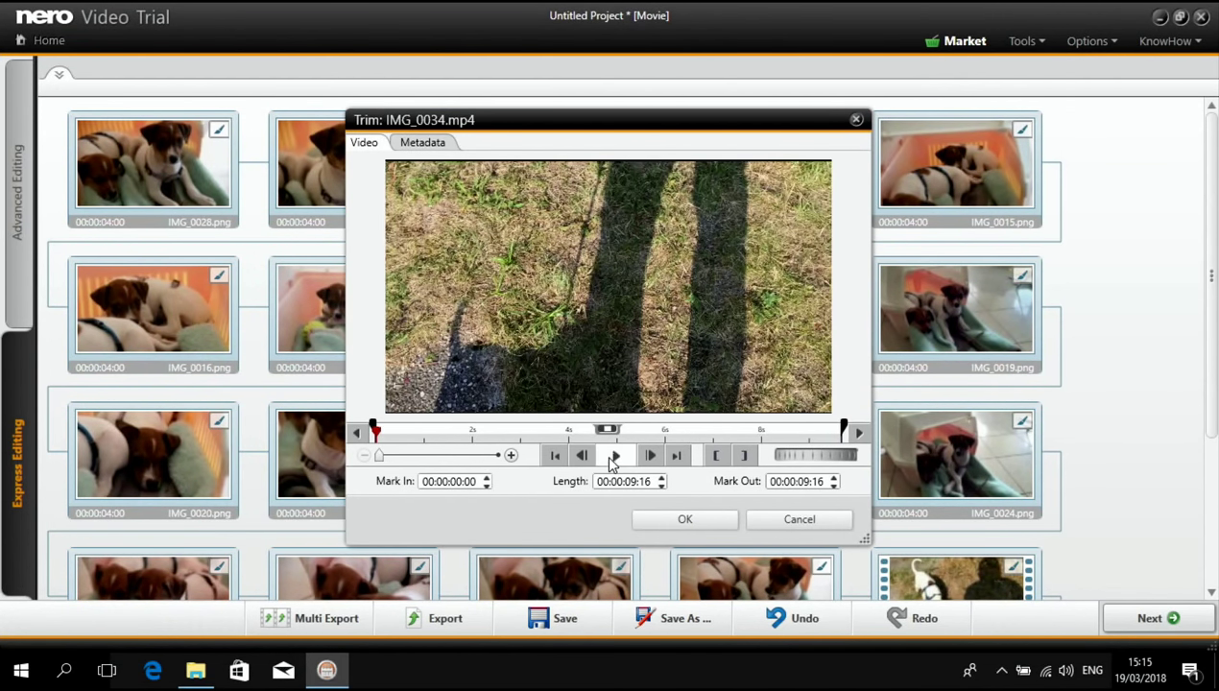
pyautogui.click(716, 455)
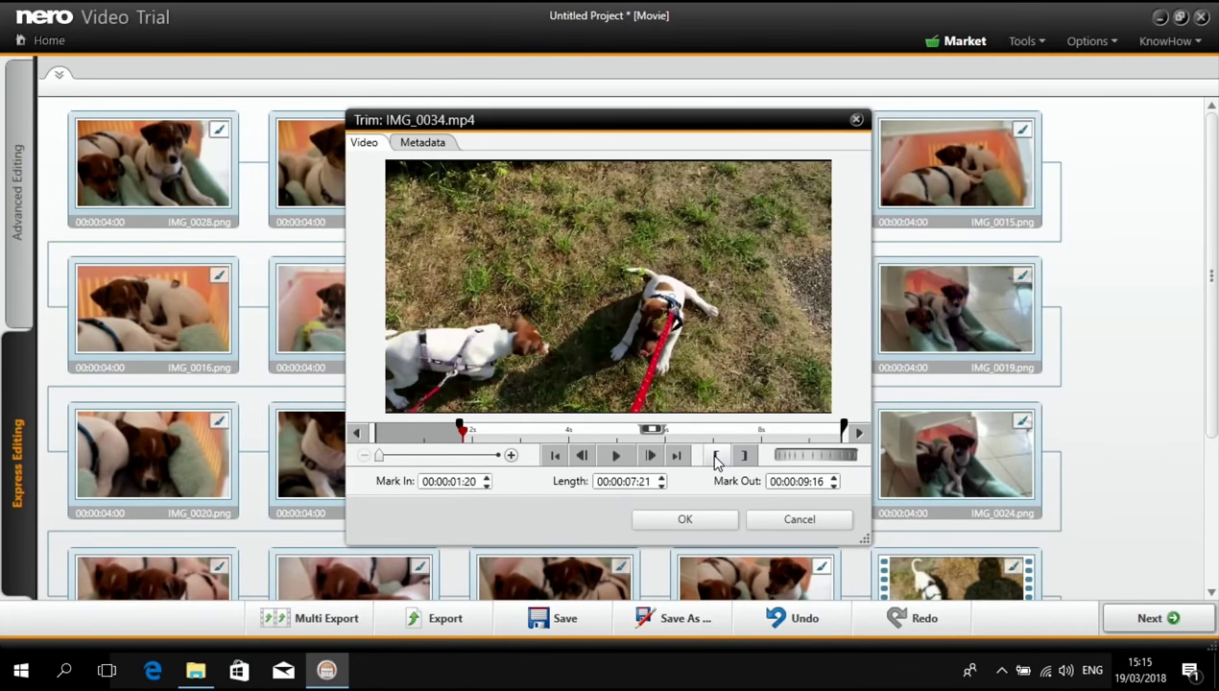
pyautogui.click(617, 457)
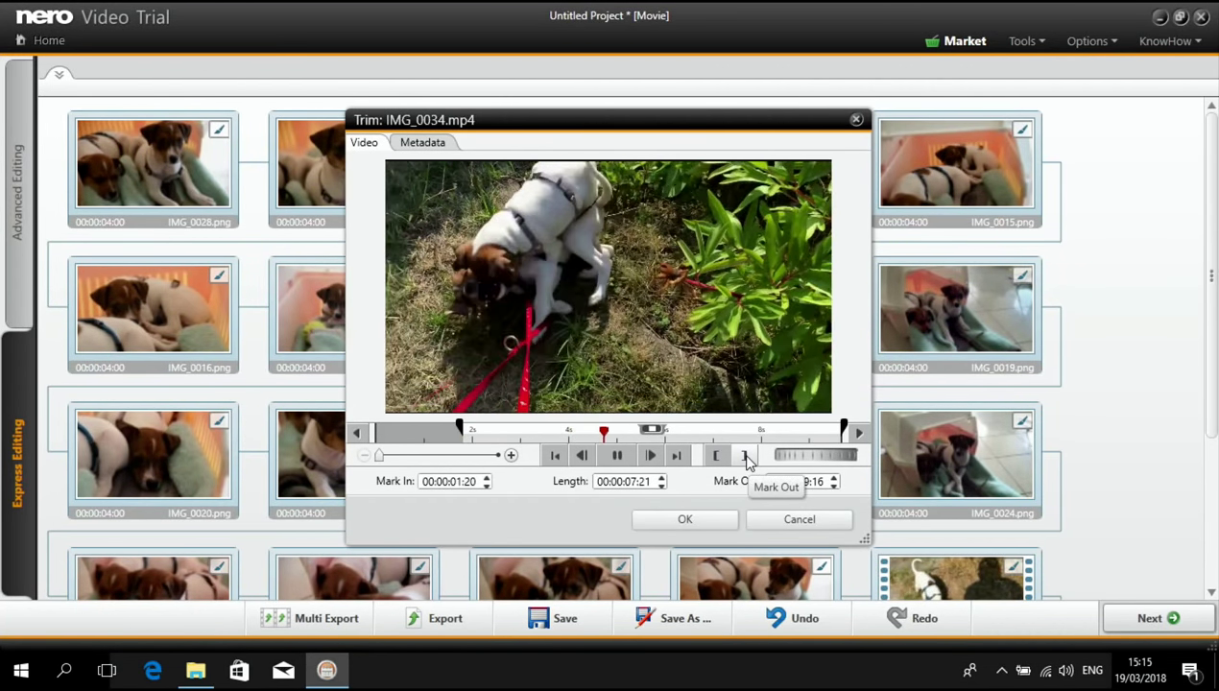
pyautogui.click(746, 457)
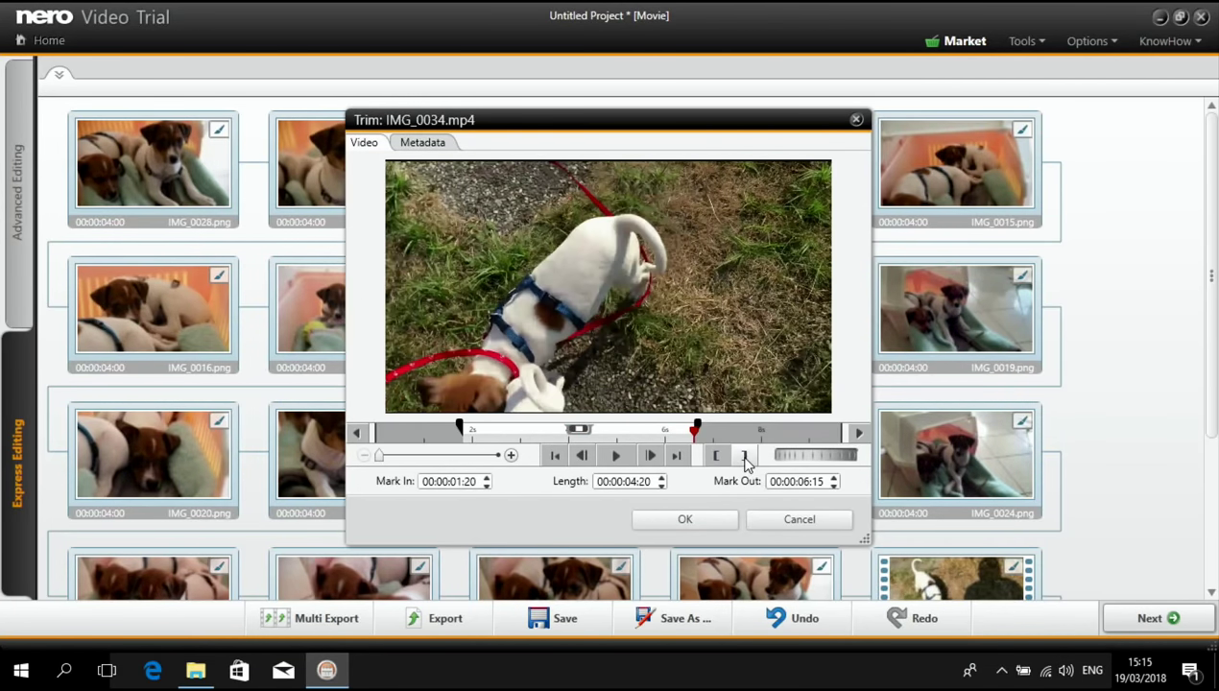
pyautogui.click(733, 519)
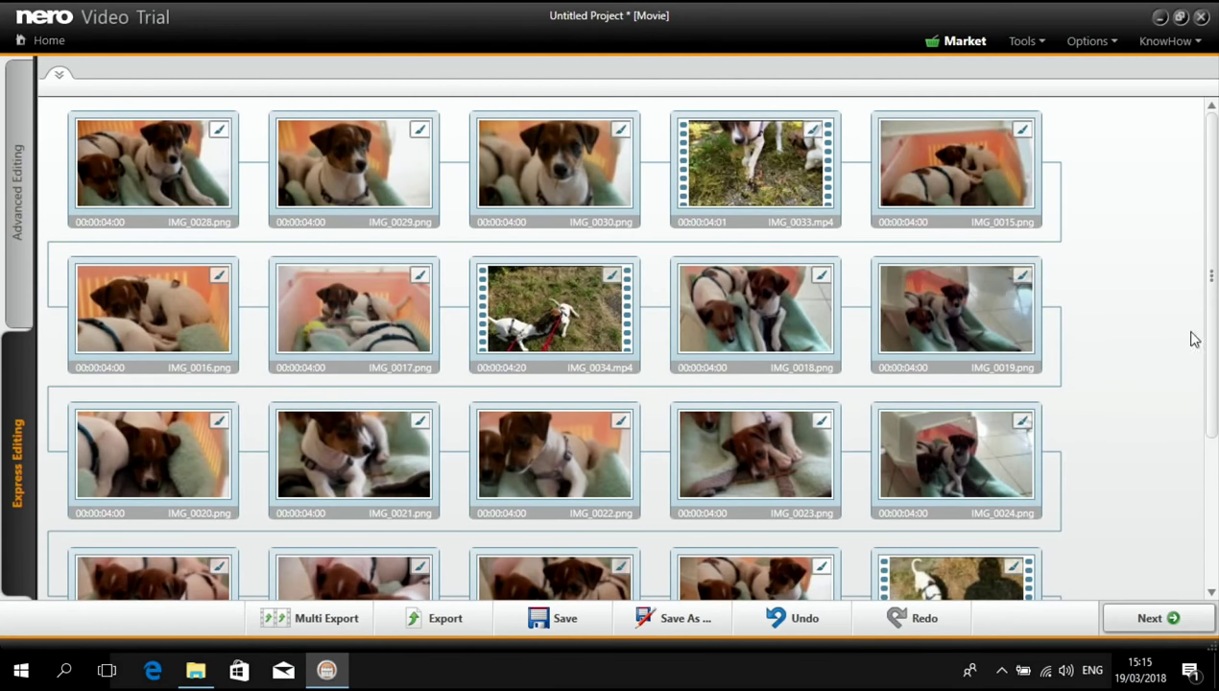
# Step: Move the IMG_0035.mp4 clip in front of IMG_0022.png in the storyboard
pyautogui.scroll(-2, 1210, 335)
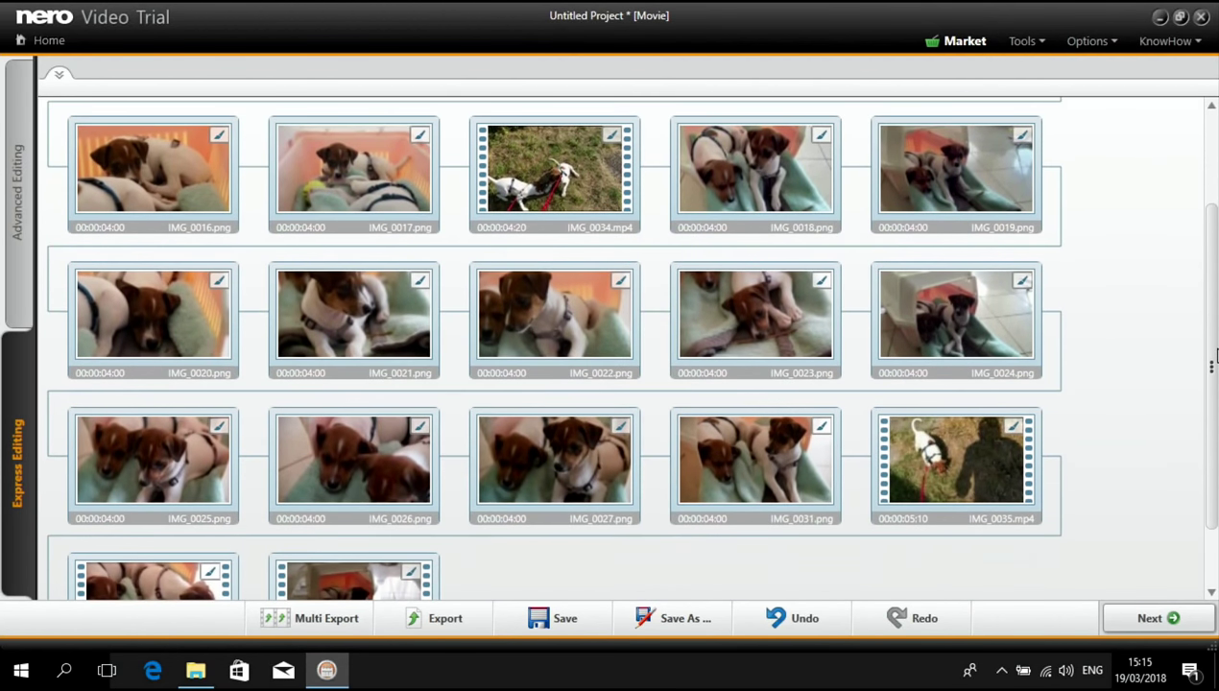
pyautogui.moveTo(1214, 357); pyautogui.dragTo(1215, 323)
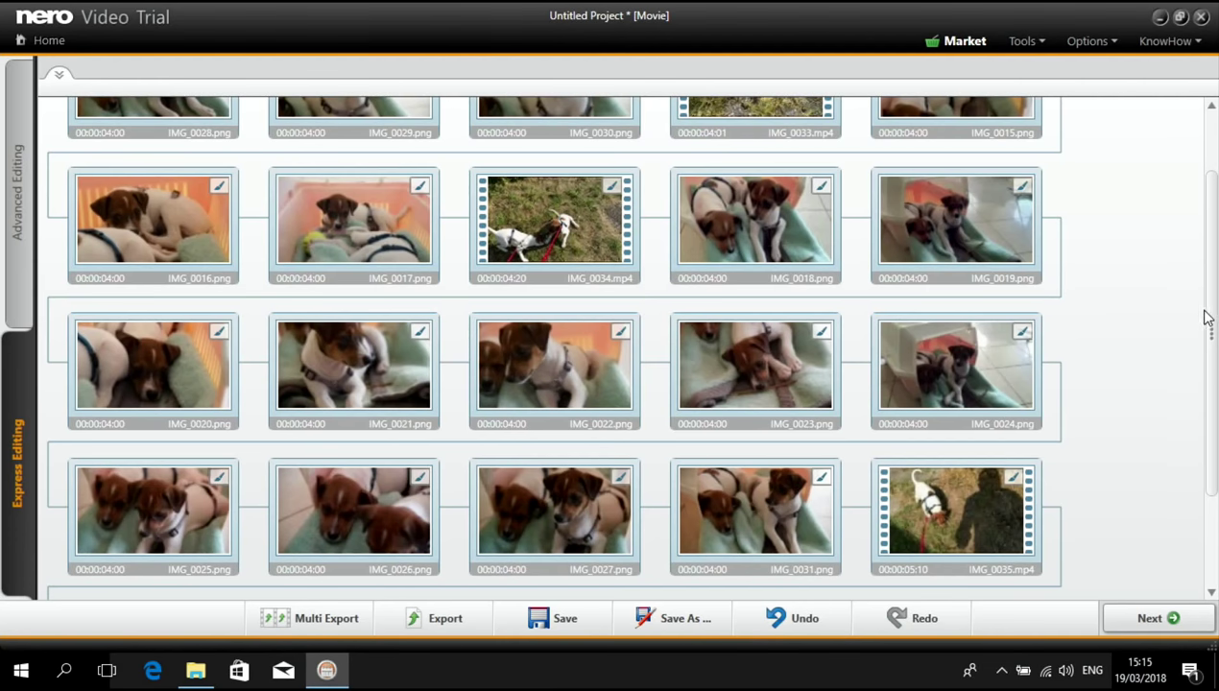
pyautogui.moveTo(1208, 318); pyautogui.dragTo(1209, 370)
pyautogui.moveTo(968, 448); pyautogui.dragTo(465, 306)
# Step: Set IMG_0035.mp4's in point at 00:00:01:15 and its out point at 00:00:05:10
pyautogui.doubleClick(537, 291)
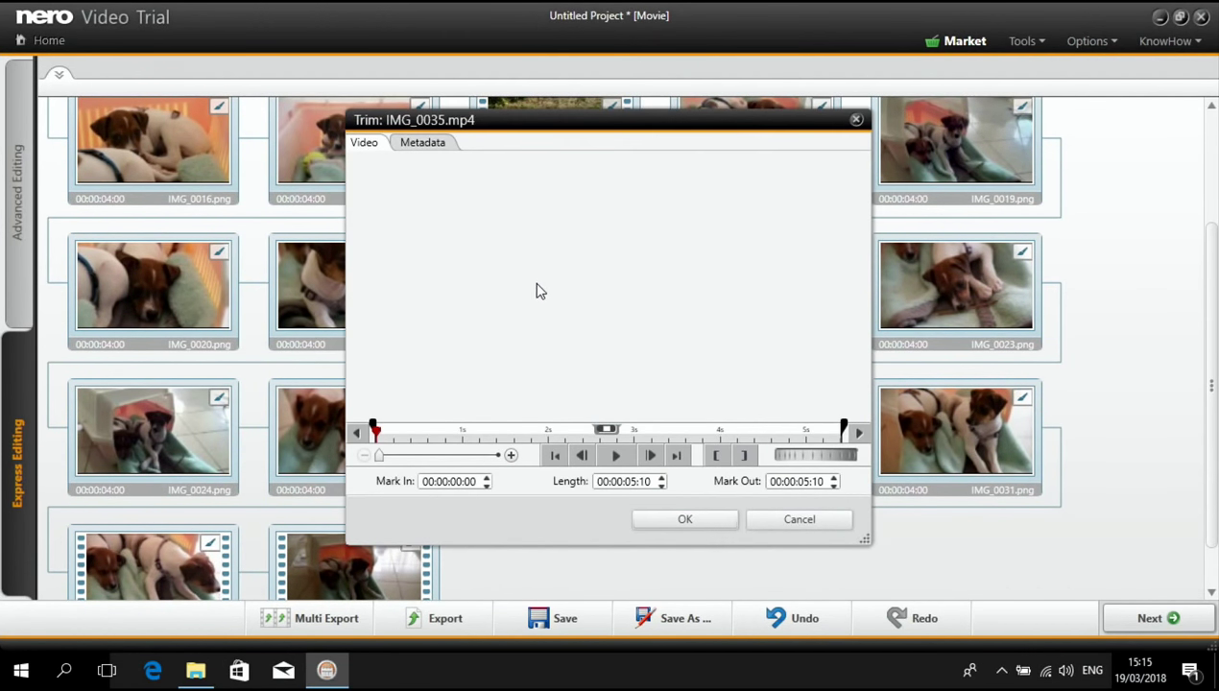
pyautogui.click(617, 455)
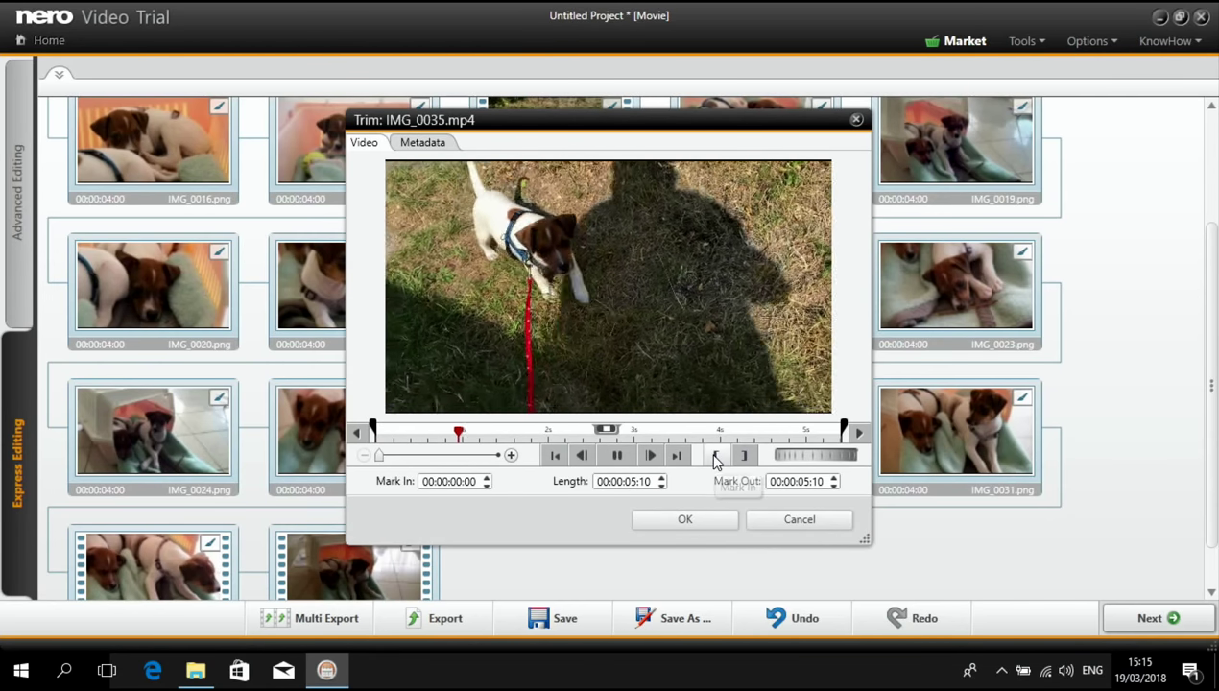
pyautogui.click(716, 457)
pyautogui.click(617, 456)
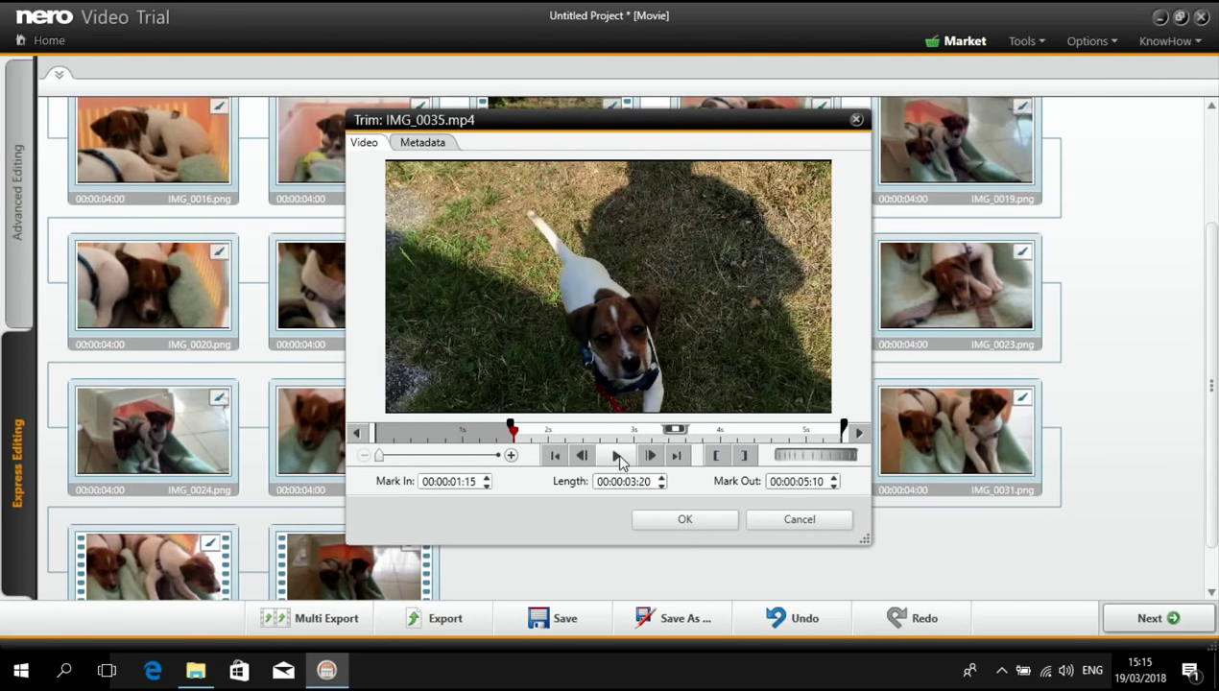
pyautogui.click(619, 458)
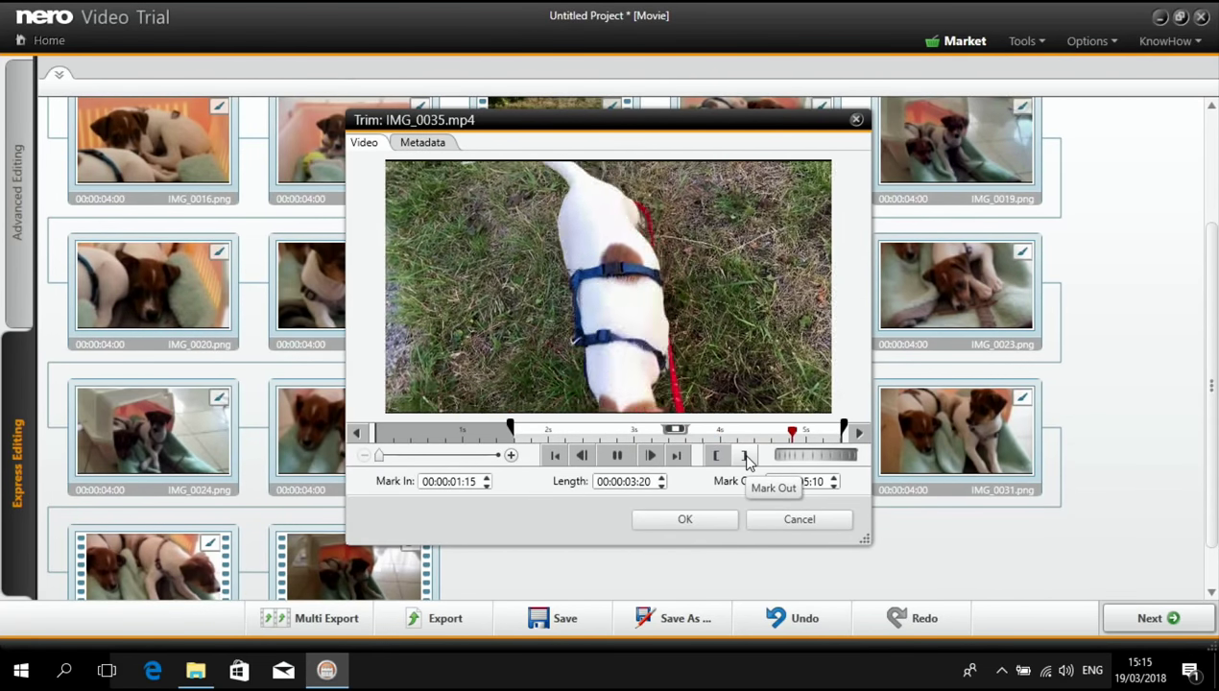
pyautogui.click(745, 457)
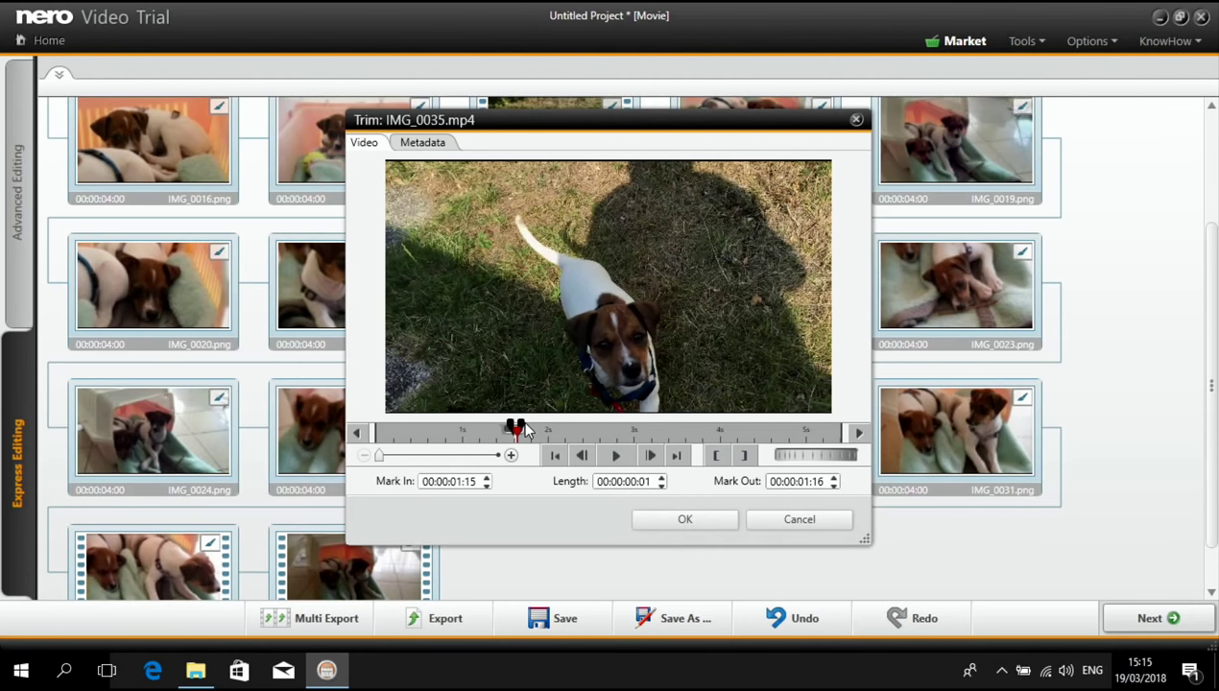
pyautogui.moveTo(519, 426); pyautogui.dragTo(843, 427)
pyautogui.click(671, 524)
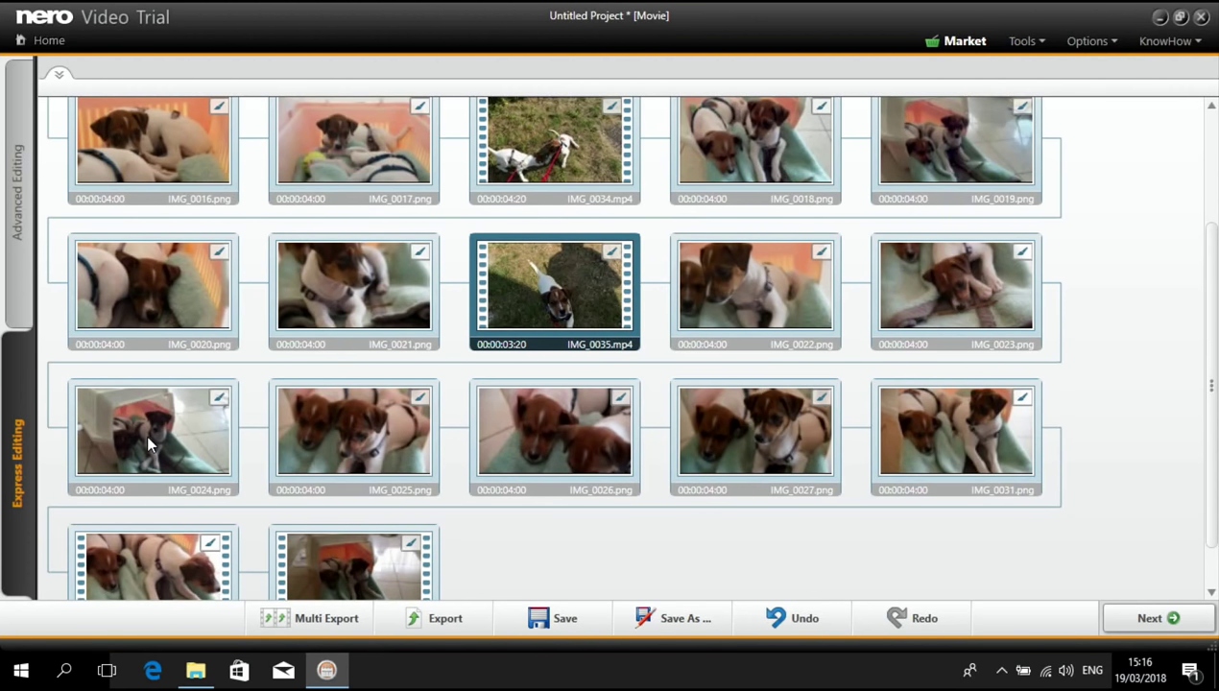
# Step: Delete the pictures IMG_0025 through IMG_0031 from the storyboard
pyautogui.click(355, 447)
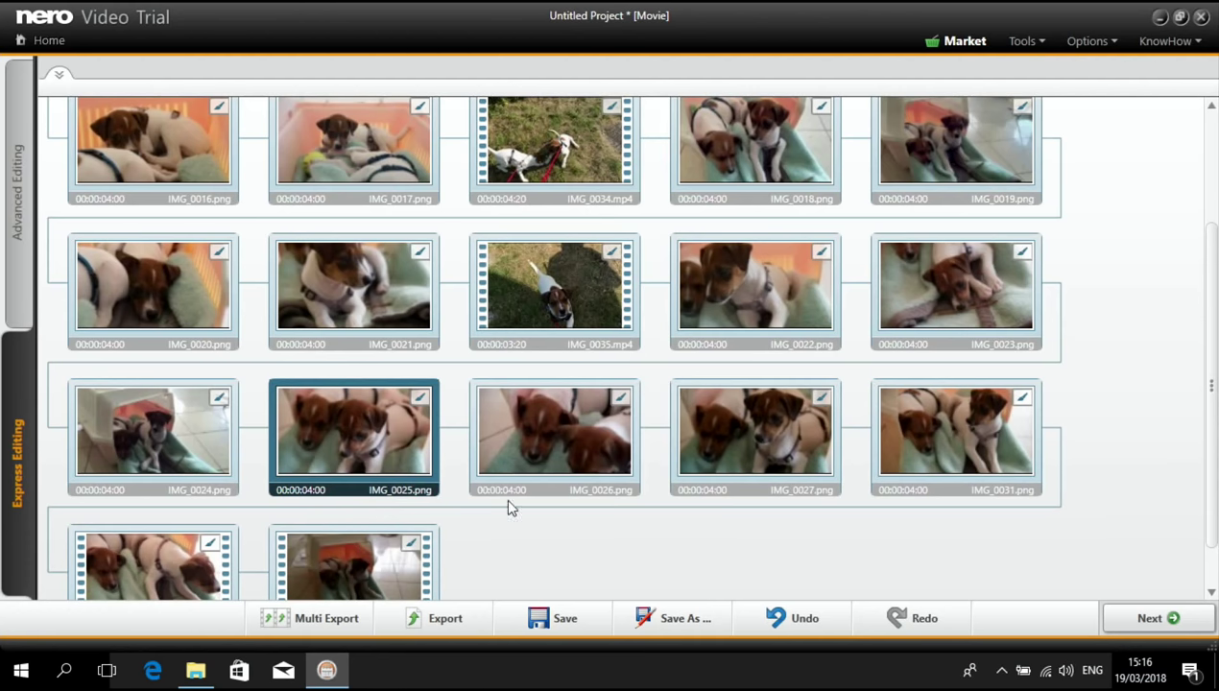
pyautogui.keyDown('shift'); pyautogui.click(876, 441); pyautogui.keyUp('shift')
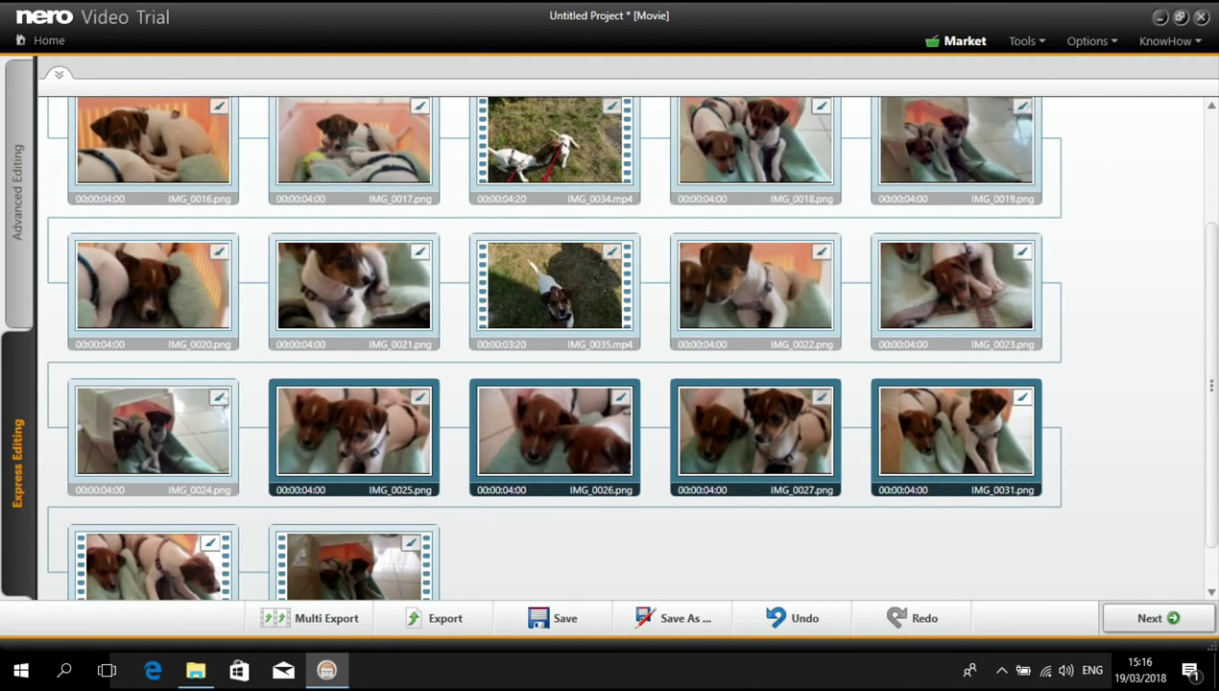
pyautogui.press('Delete')
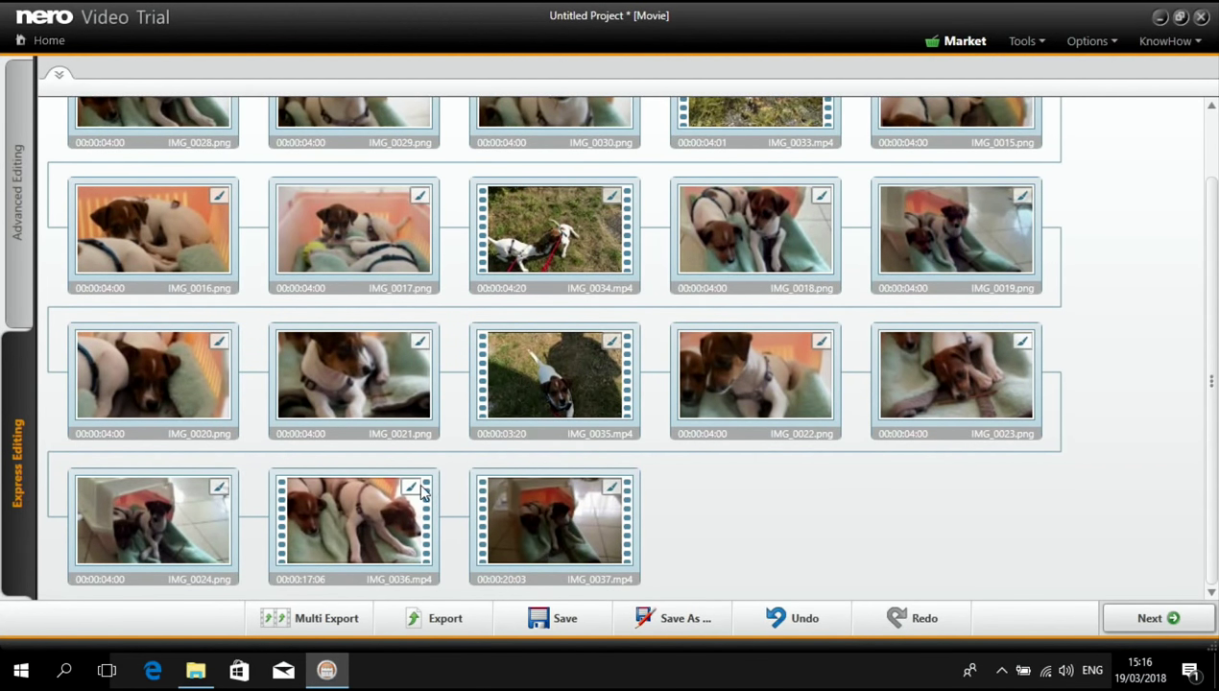
# Step: Delete the IMG_0036 and IMG_0037 video clips and return to the timeline with preview
pyautogui.click(388, 526)
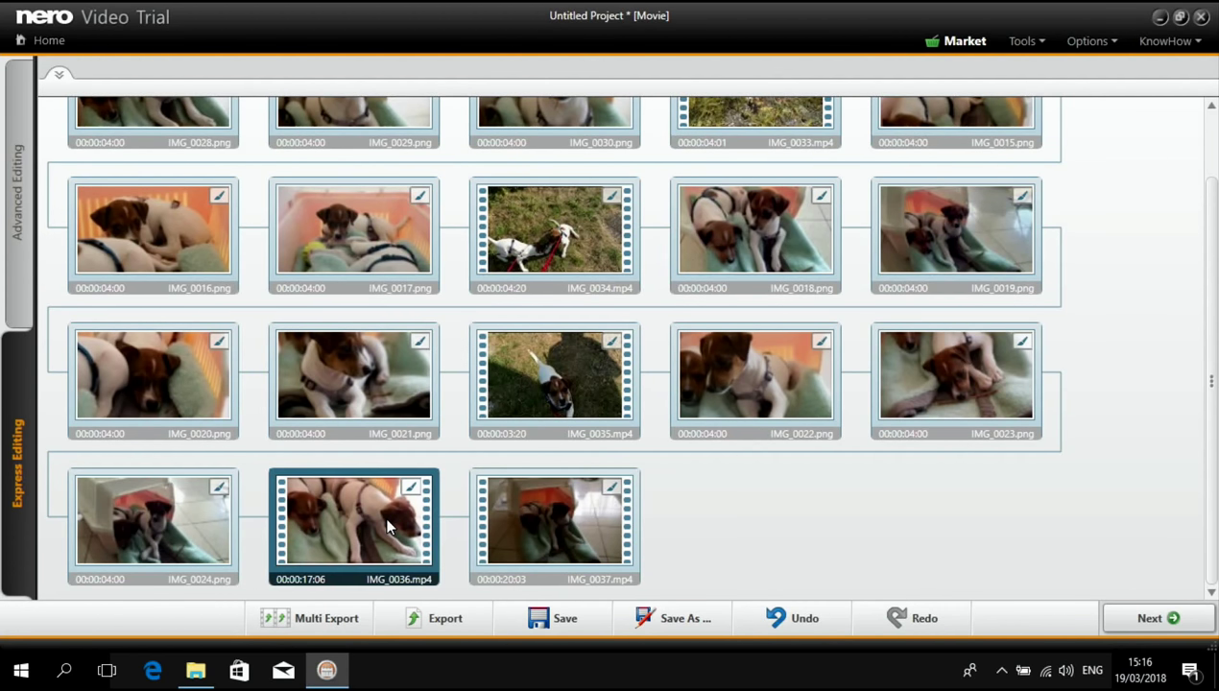
pyautogui.keyDown('ctrl'); pyautogui.click(528, 537); pyautogui.keyUp('ctrl')
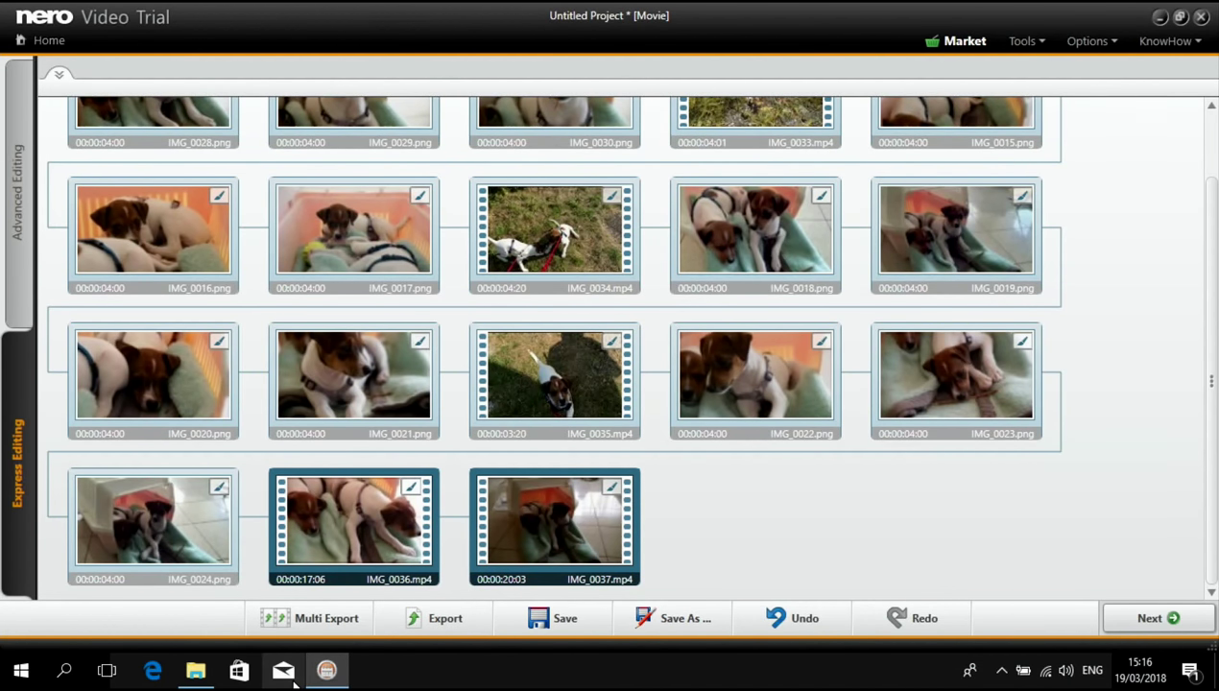
pyautogui.press('Delete')
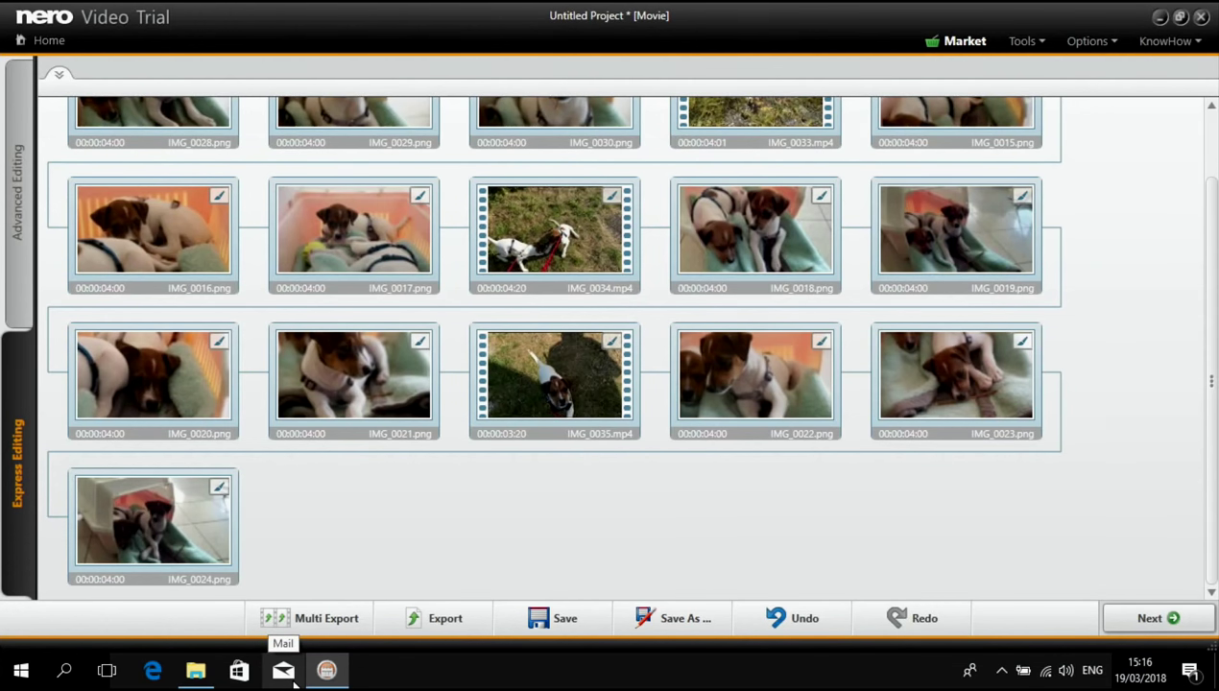
pyautogui.click(59, 76)
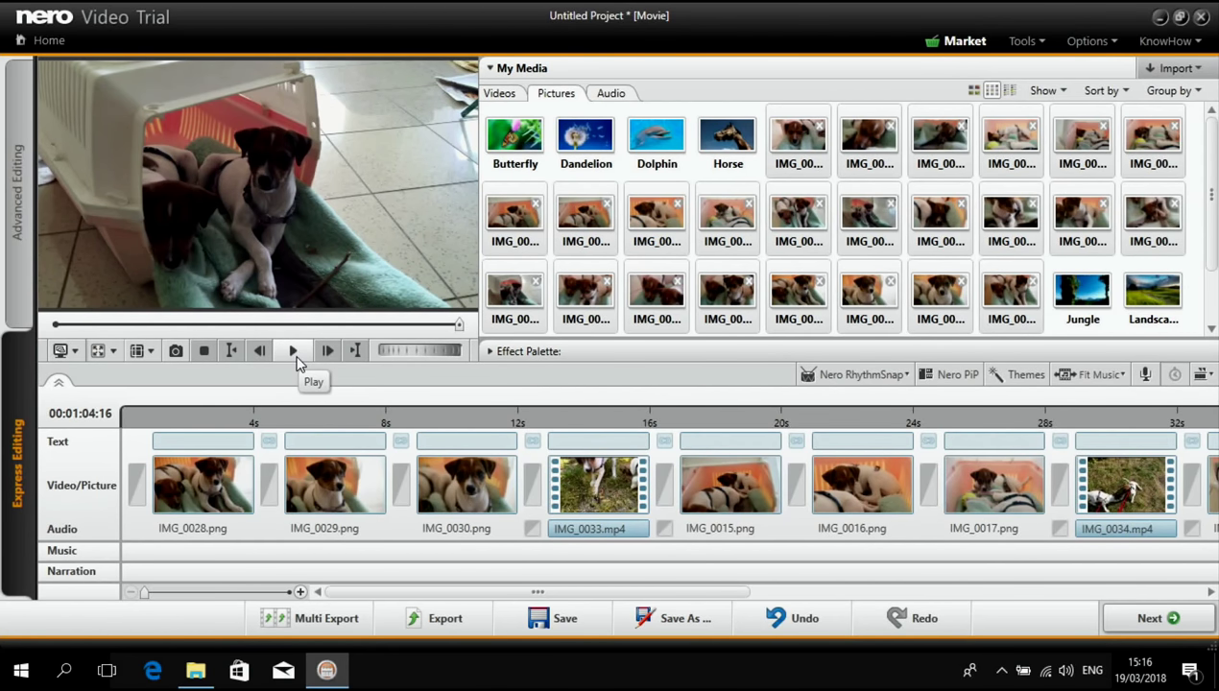
pyautogui.click(294, 351)
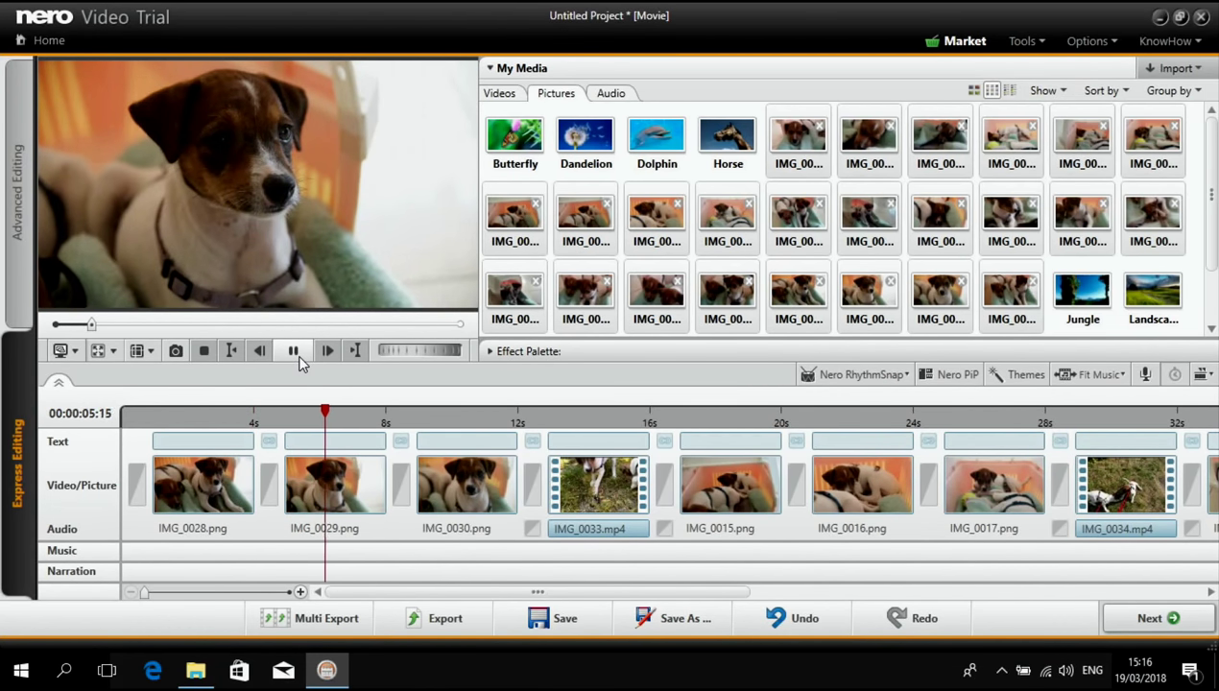
pyautogui.click(294, 351)
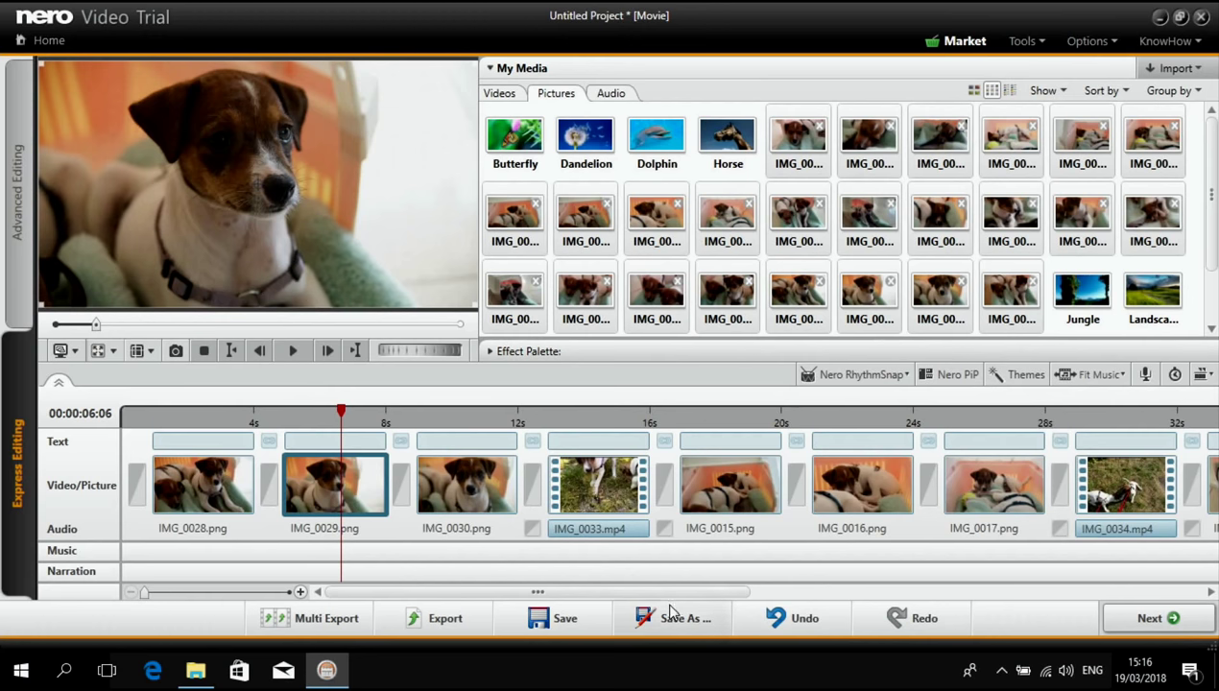
pyautogui.click(203, 351)
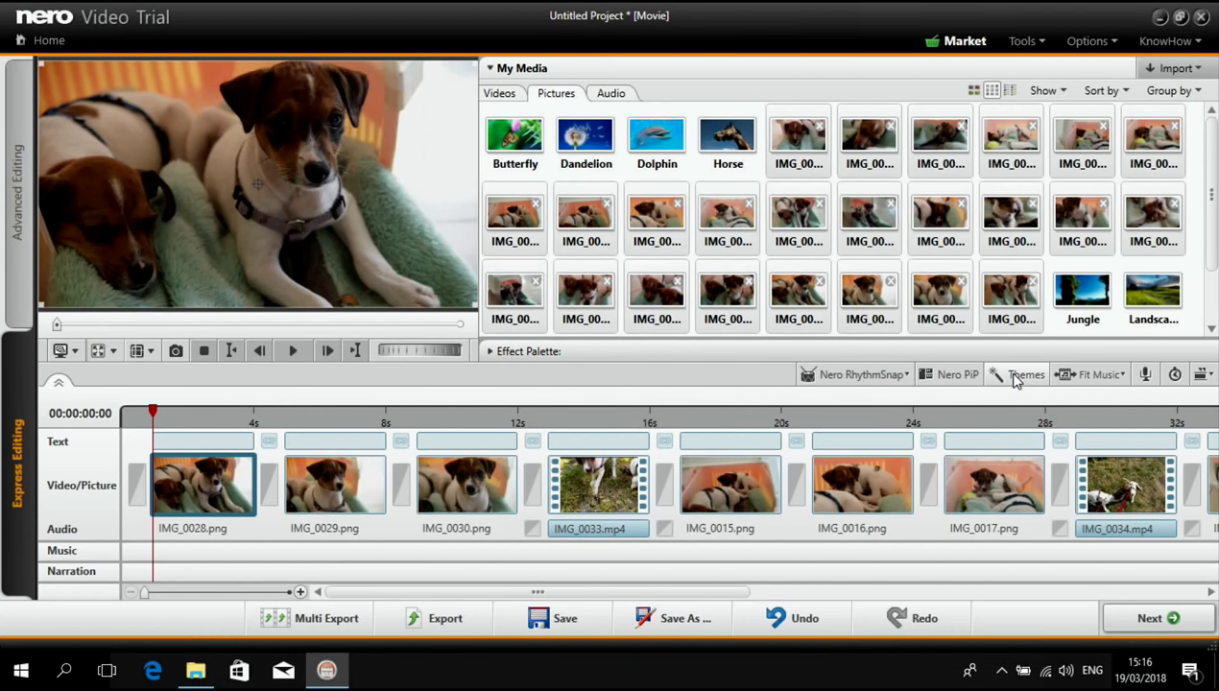
# Step: Apply the My Day notebook theme, adding an opening title scene and My Day-7 music
pyautogui.click(1019, 376)
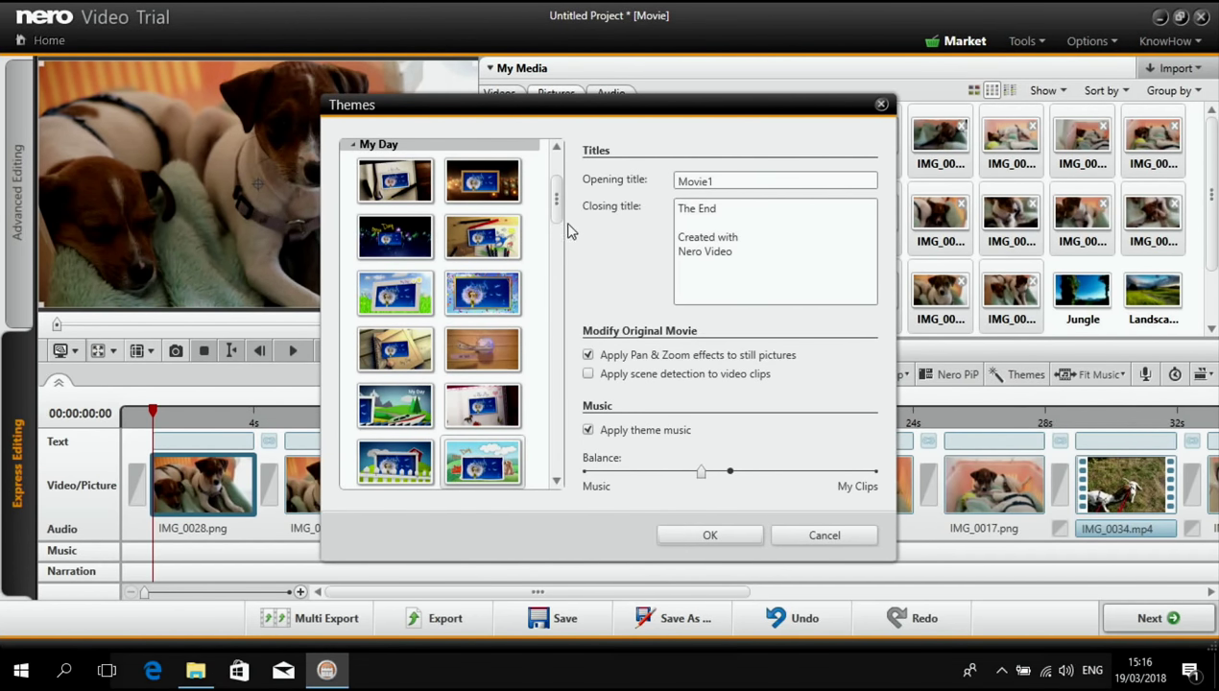
pyautogui.moveTo(556, 195)
pyautogui.mouseDown()
pyautogui.moveTo(556, 209)
pyautogui.moveTo(558, 166)
pyautogui.moveTo(574, 453)
pyautogui.moveTo(564, 194)
pyautogui.moveTo(567, 204)
pyautogui.mouseUp()
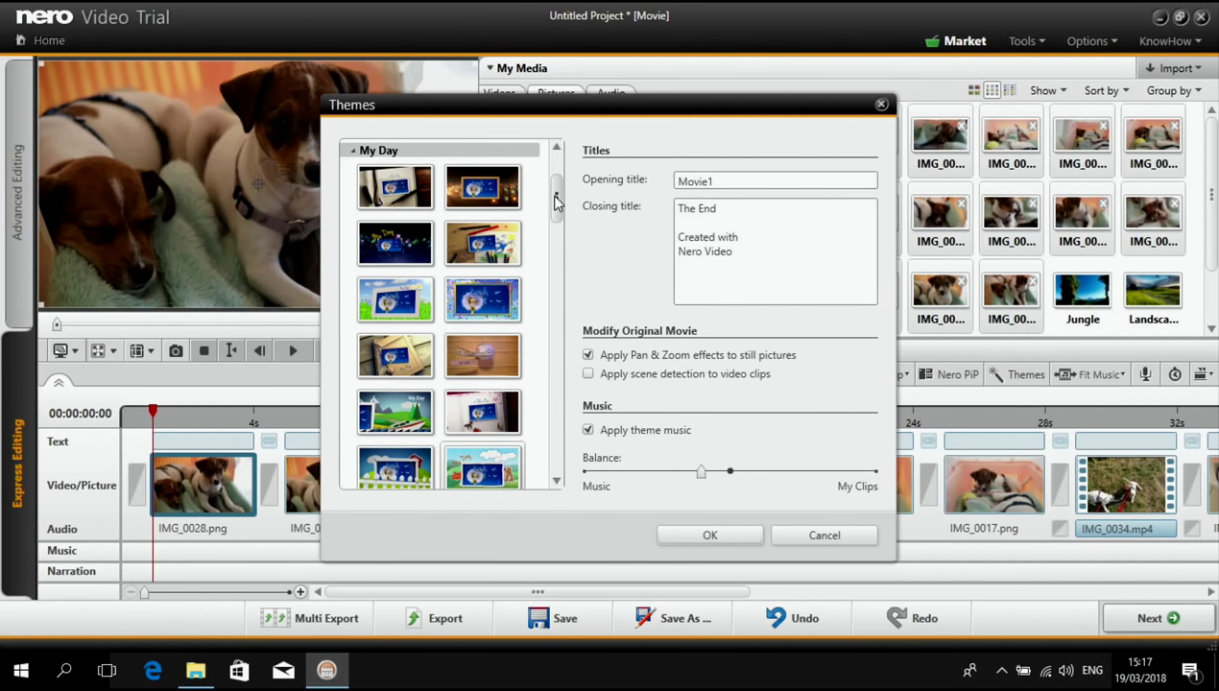
pyautogui.moveTo(556, 200); pyautogui.dragTo(558, 205)
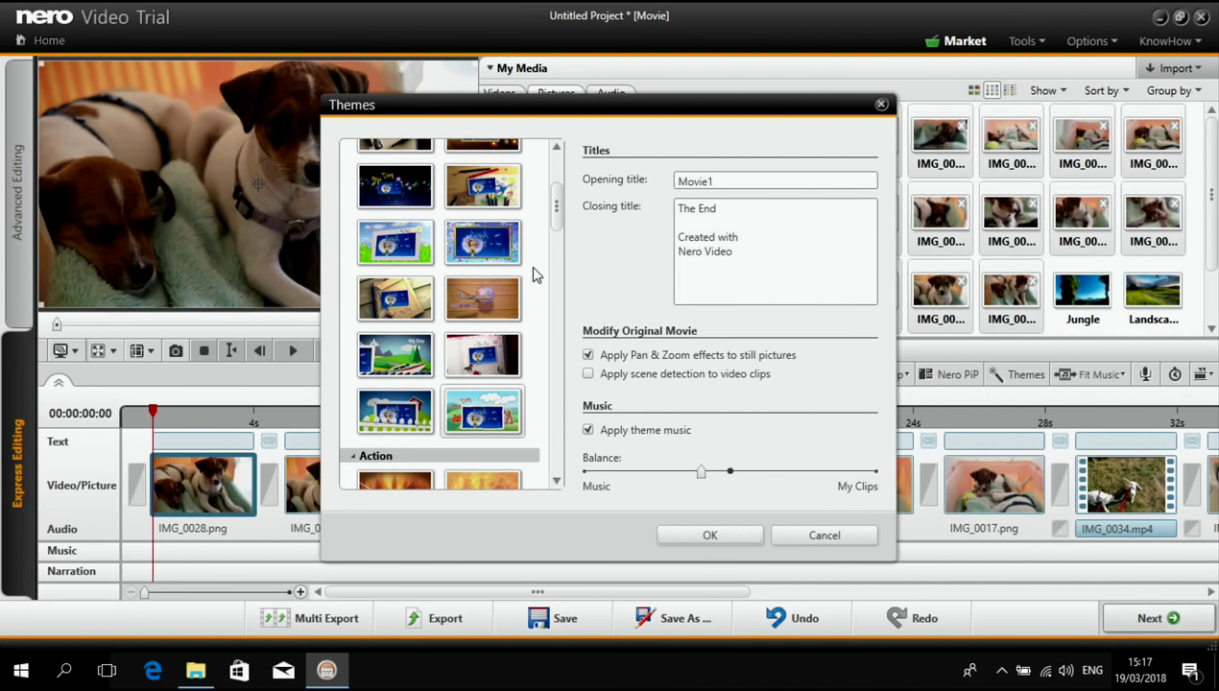
pyautogui.moveTo(557, 203); pyautogui.dragTo(557, 222)
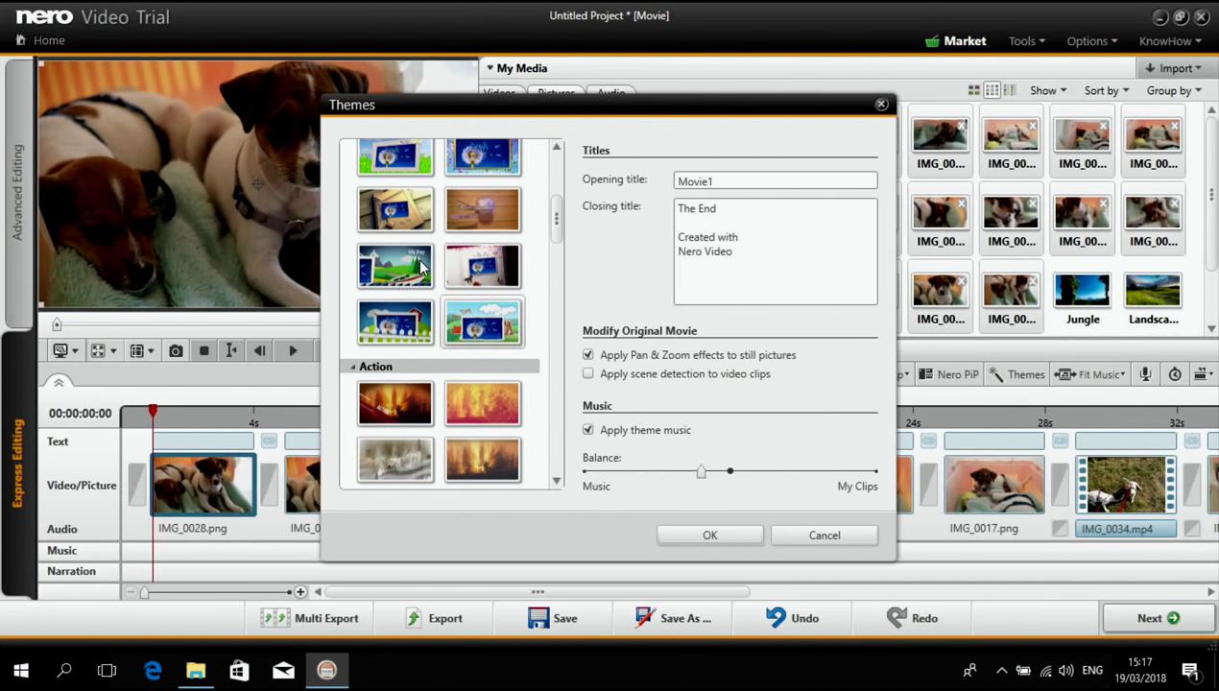
pyautogui.click(387, 207)
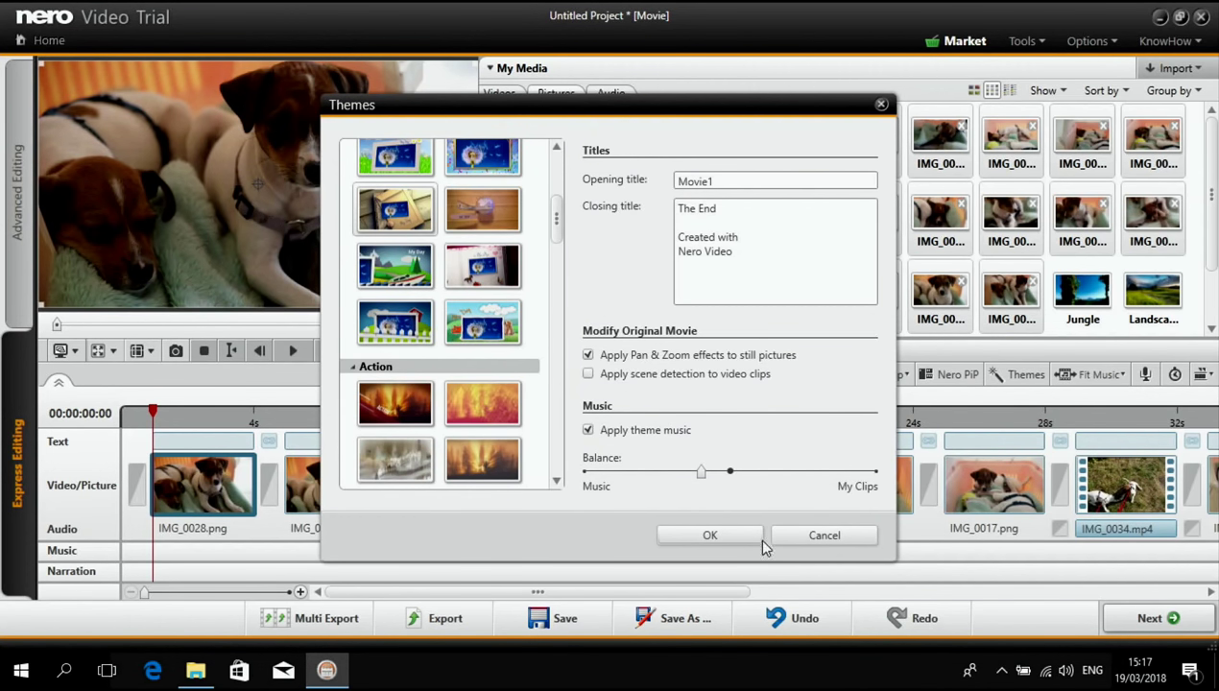
pyautogui.click(715, 536)
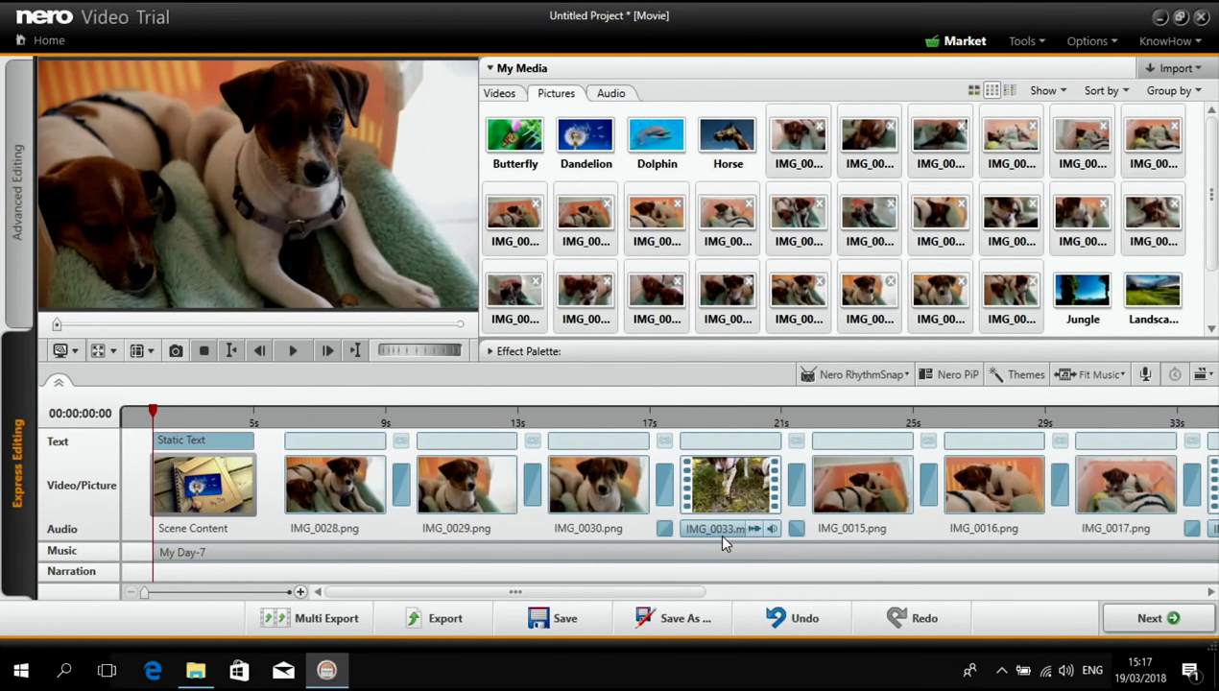
# Step: Preview the themed intro, then try dragging video clips from My Media into the movie
pyautogui.click(293, 351)
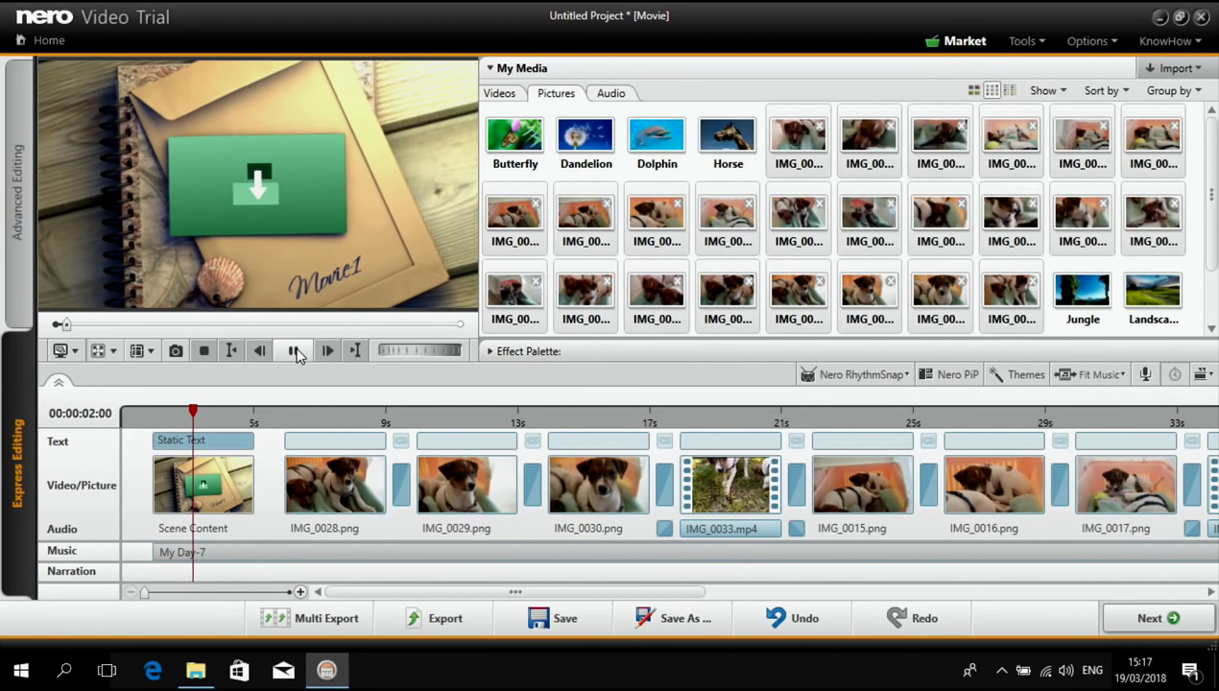
pyautogui.click(295, 353)
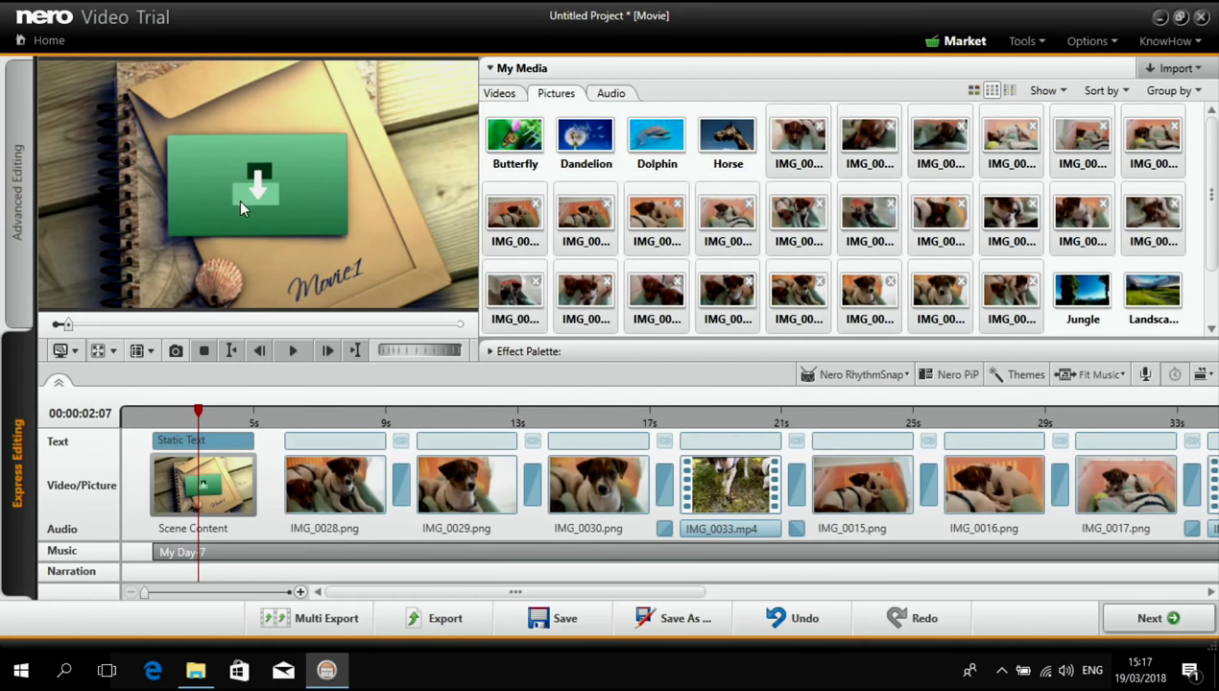
pyautogui.click(500, 95)
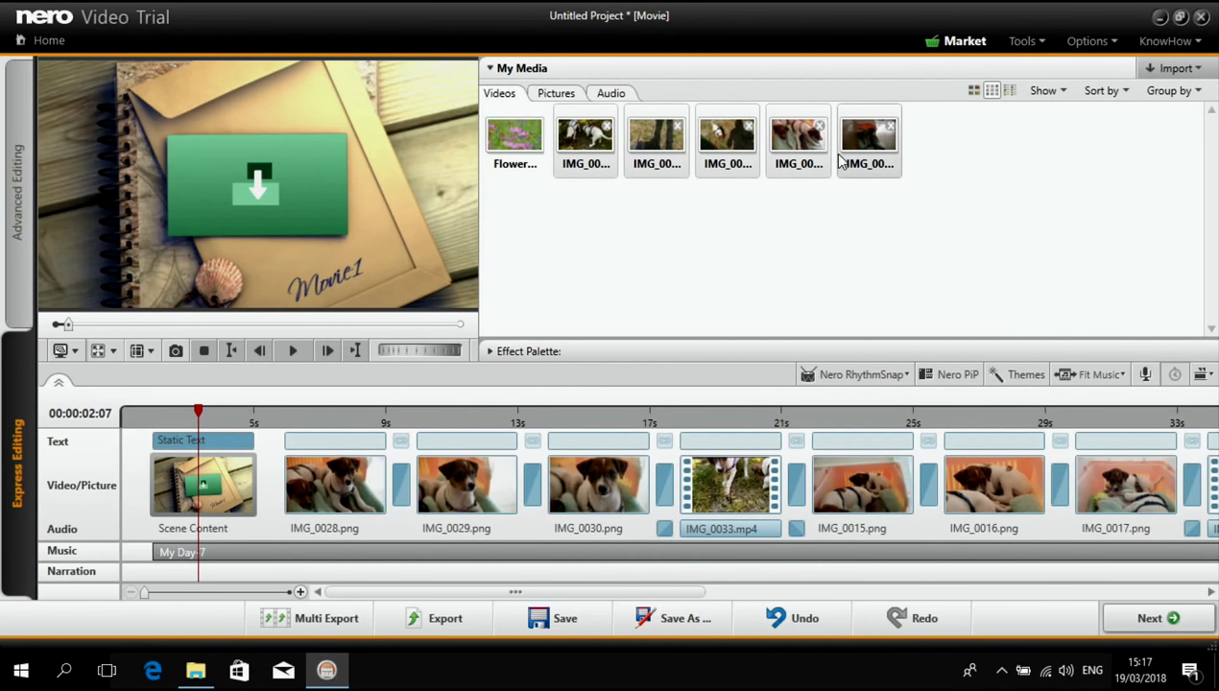
pyautogui.moveTo(802, 144); pyautogui.dragTo(773, 252)
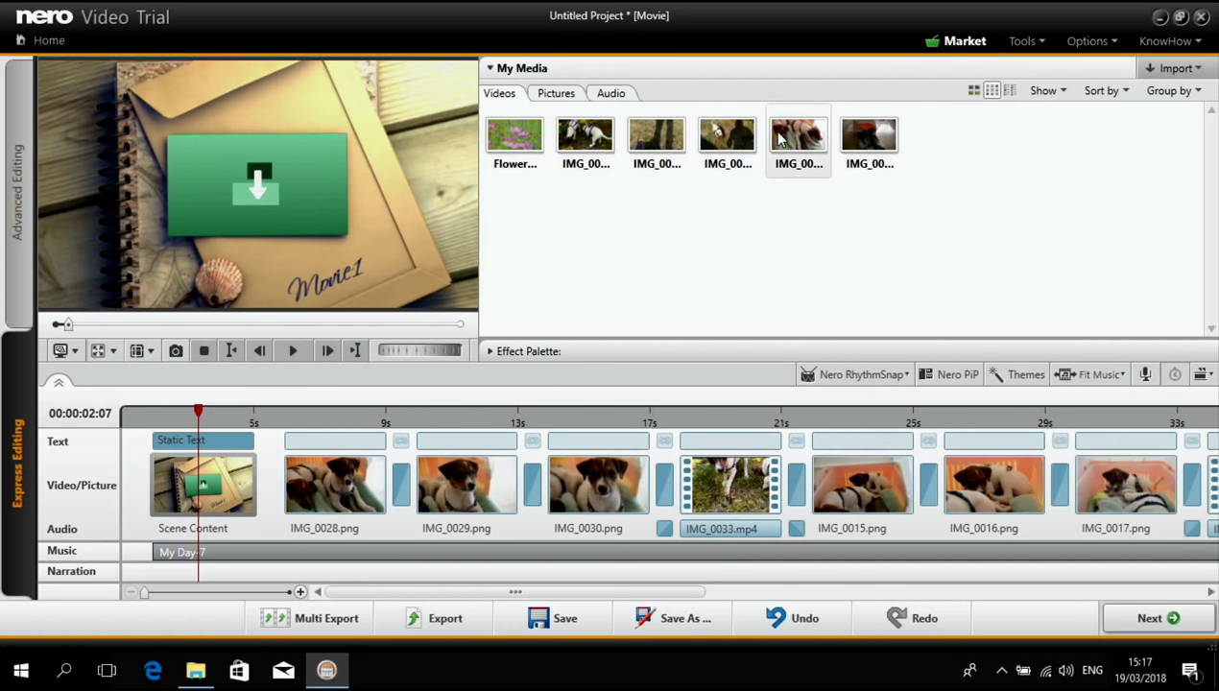
pyautogui.moveTo(779, 138); pyautogui.dragTo(261, 196)
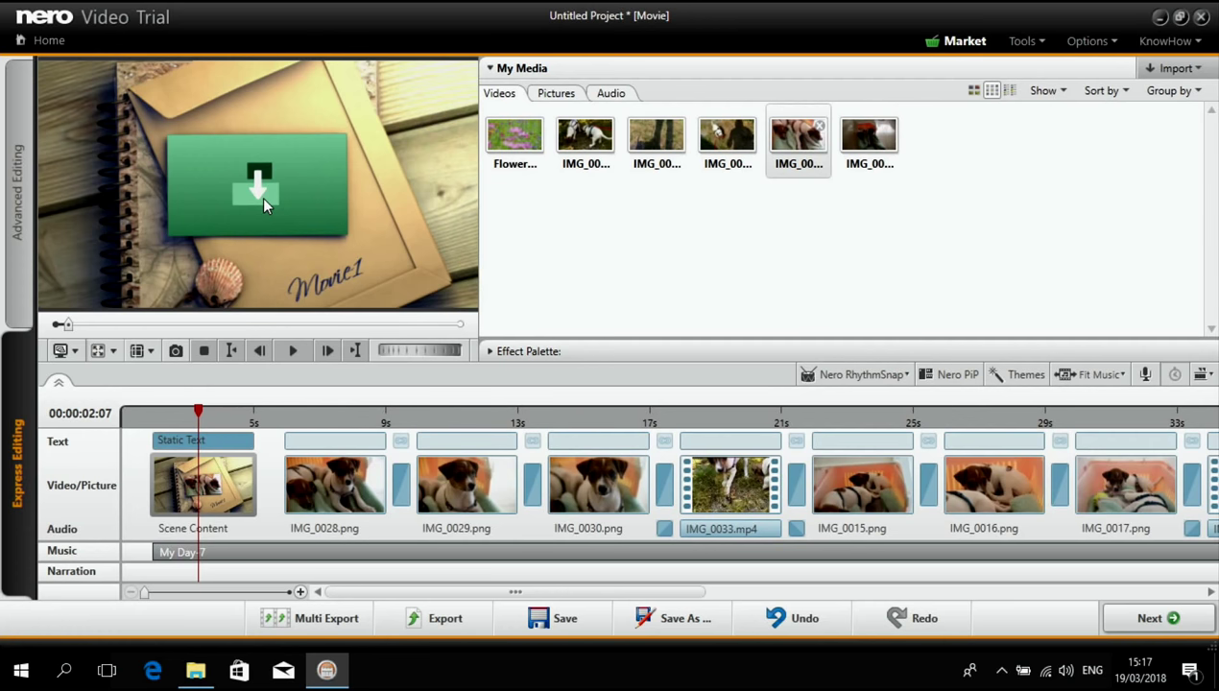
# Step: Drop the dog photo into the opening scene's frame and preview the result
pyautogui.moveTo(261, 196); pyautogui.dragTo(261, 196)
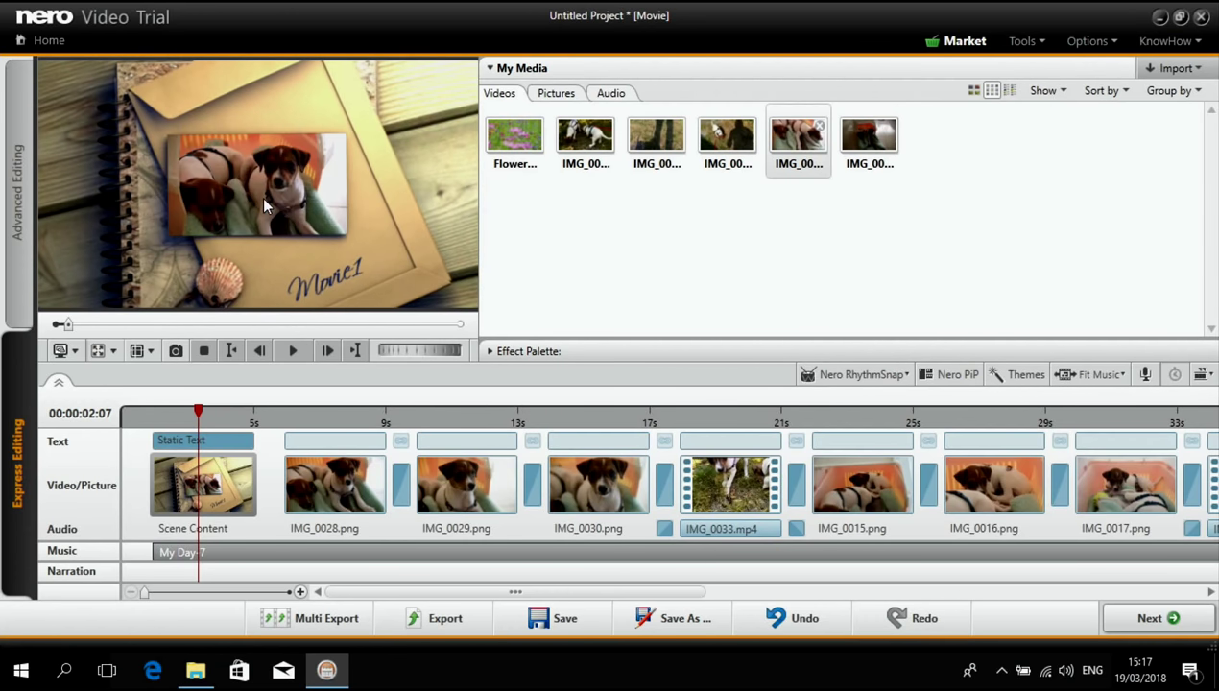
pyautogui.click(292, 353)
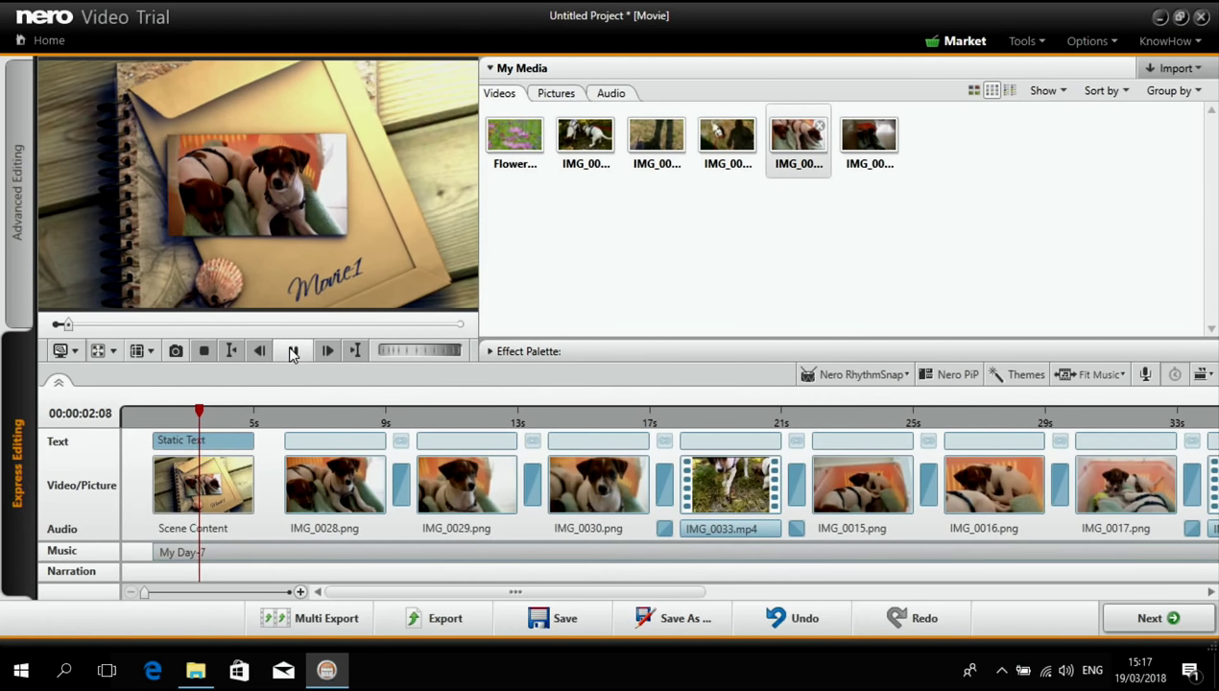
pyautogui.click(293, 352)
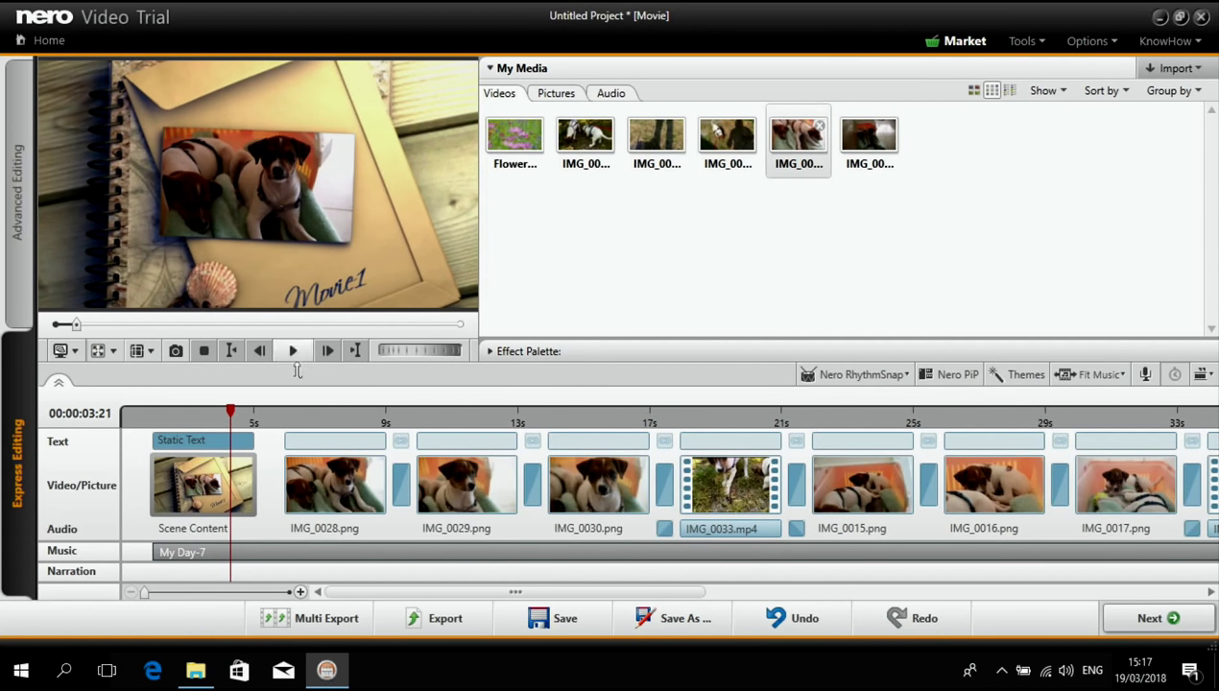
# Step: Change the opening My Dogs title's fill colour to yellow
pyautogui.doubleClick(194, 443)
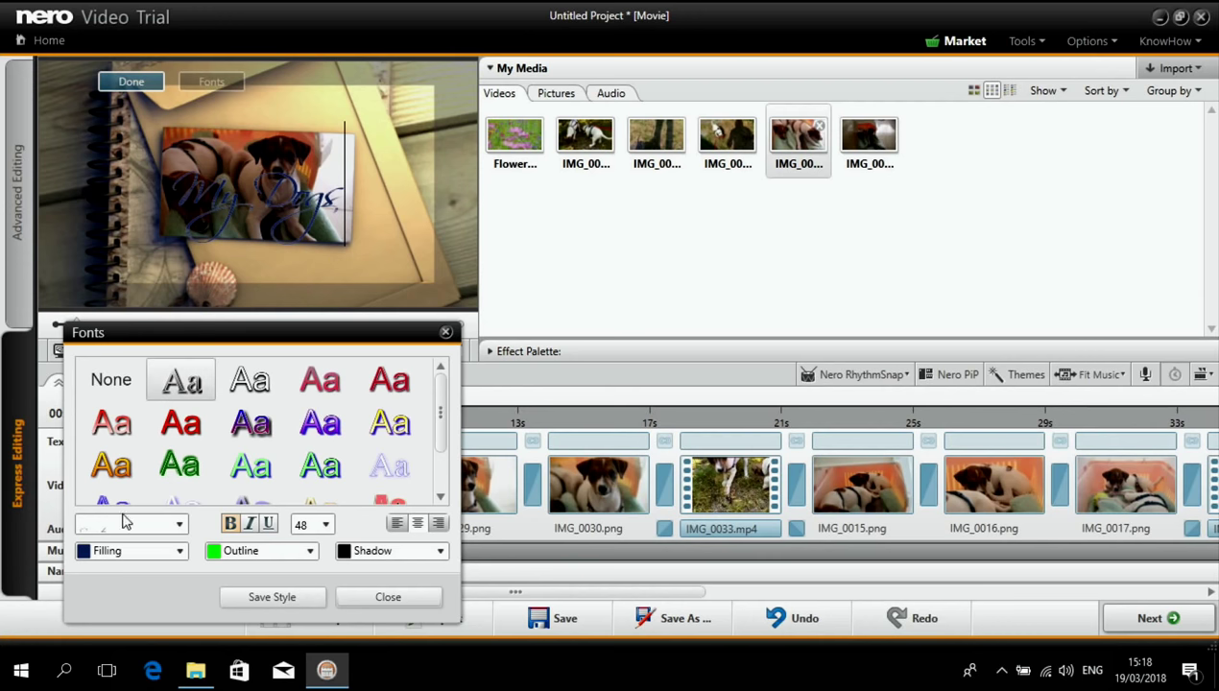
pyautogui.click(181, 555)
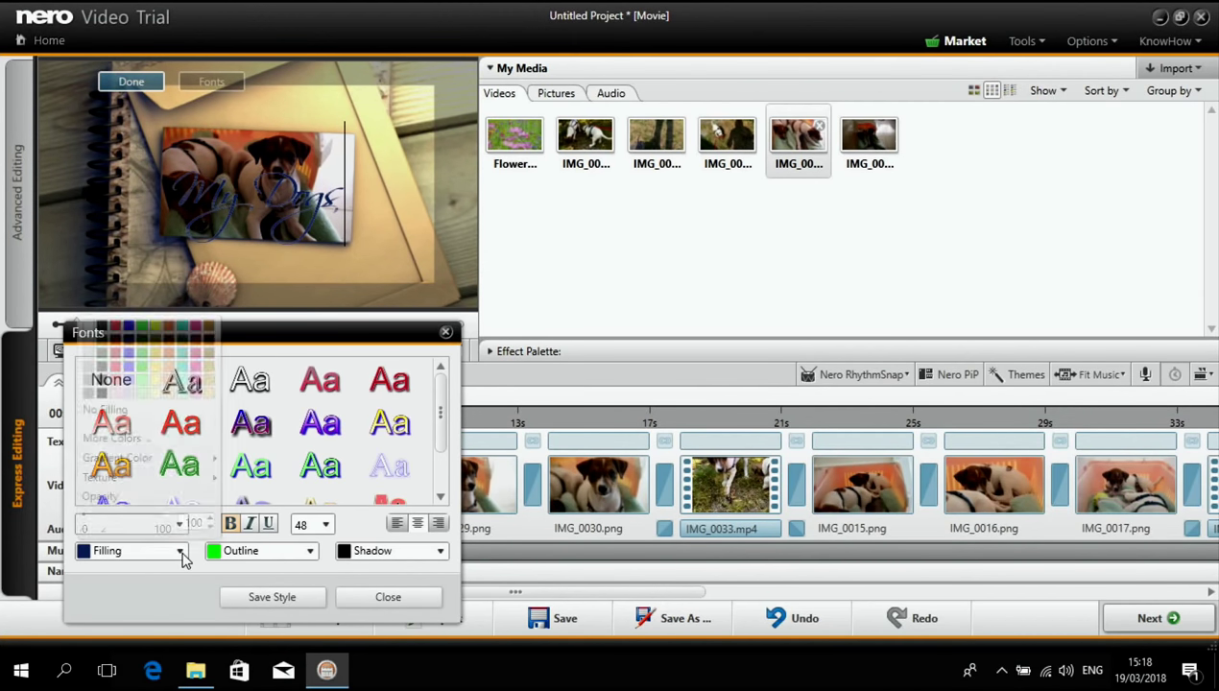
pyautogui.click(156, 326)
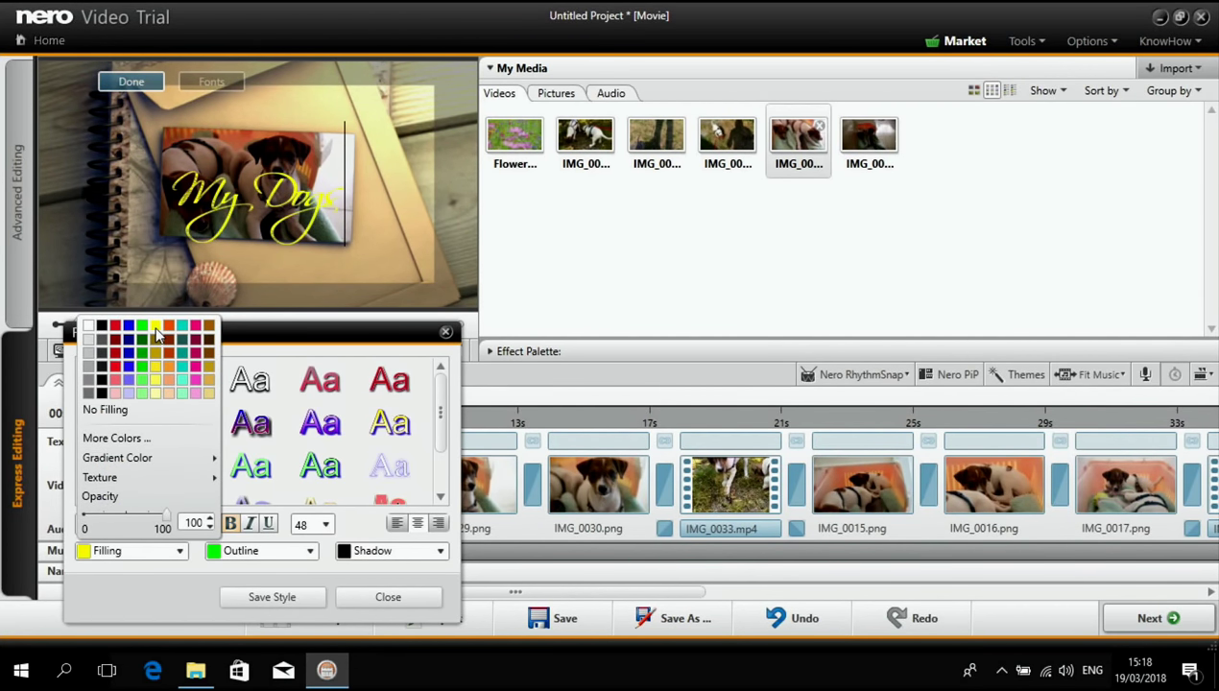
pyautogui.click(133, 83)
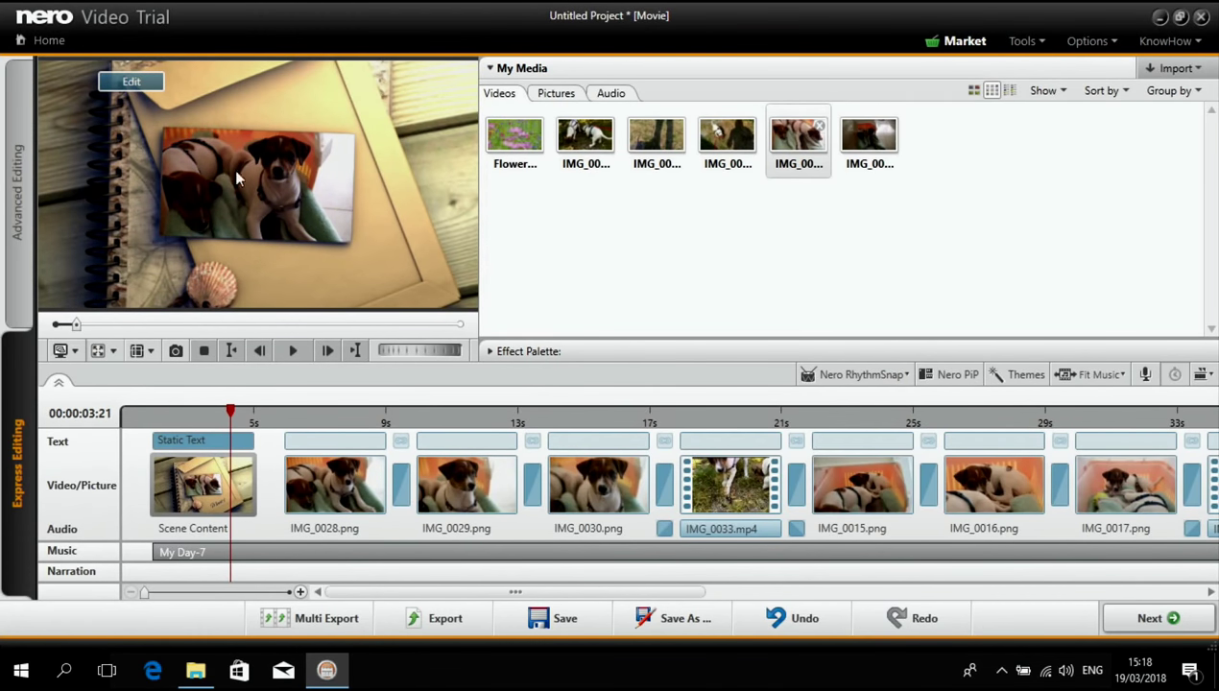
# Step: Give the title the first shadow preset and play the preview to check it
pyautogui.moveTo(230, 410); pyautogui.dragTo(214, 410)
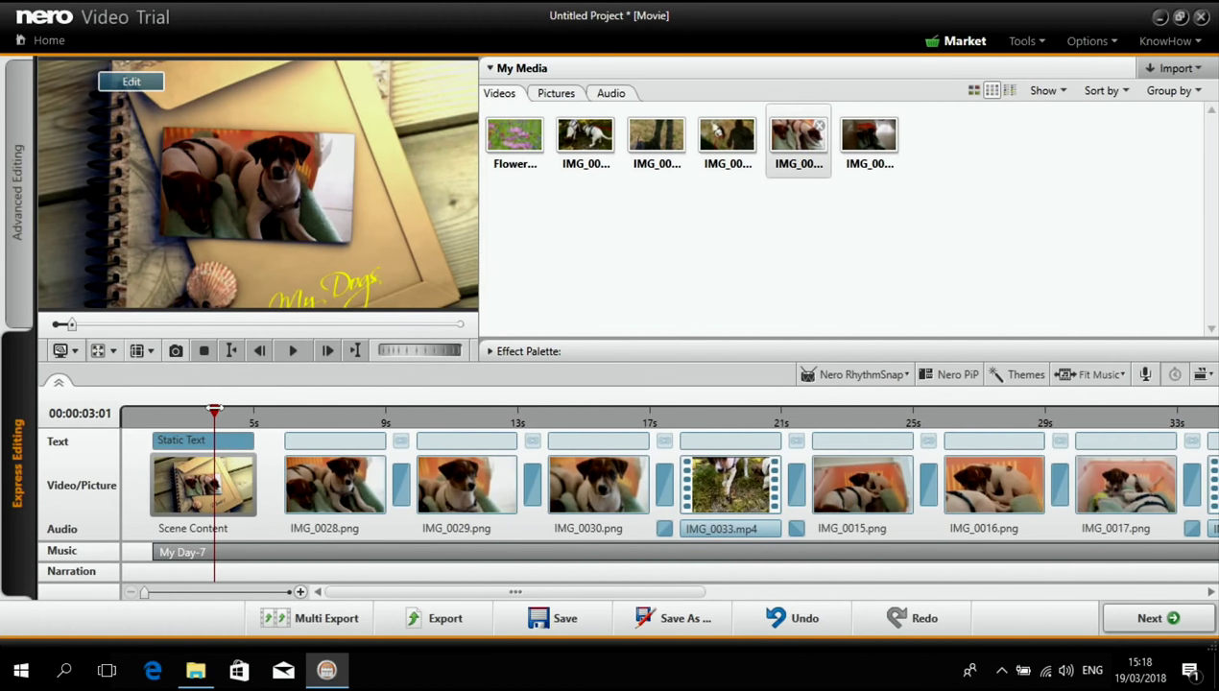
pyautogui.click(133, 83)
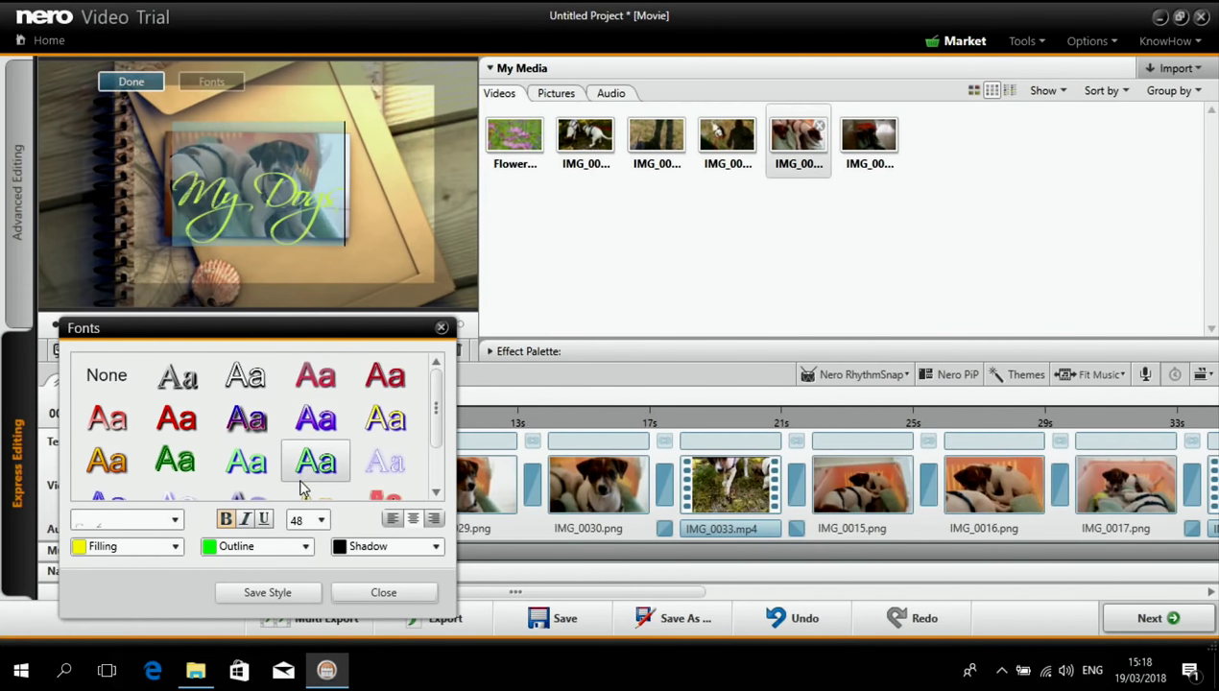
pyautogui.click(435, 547)
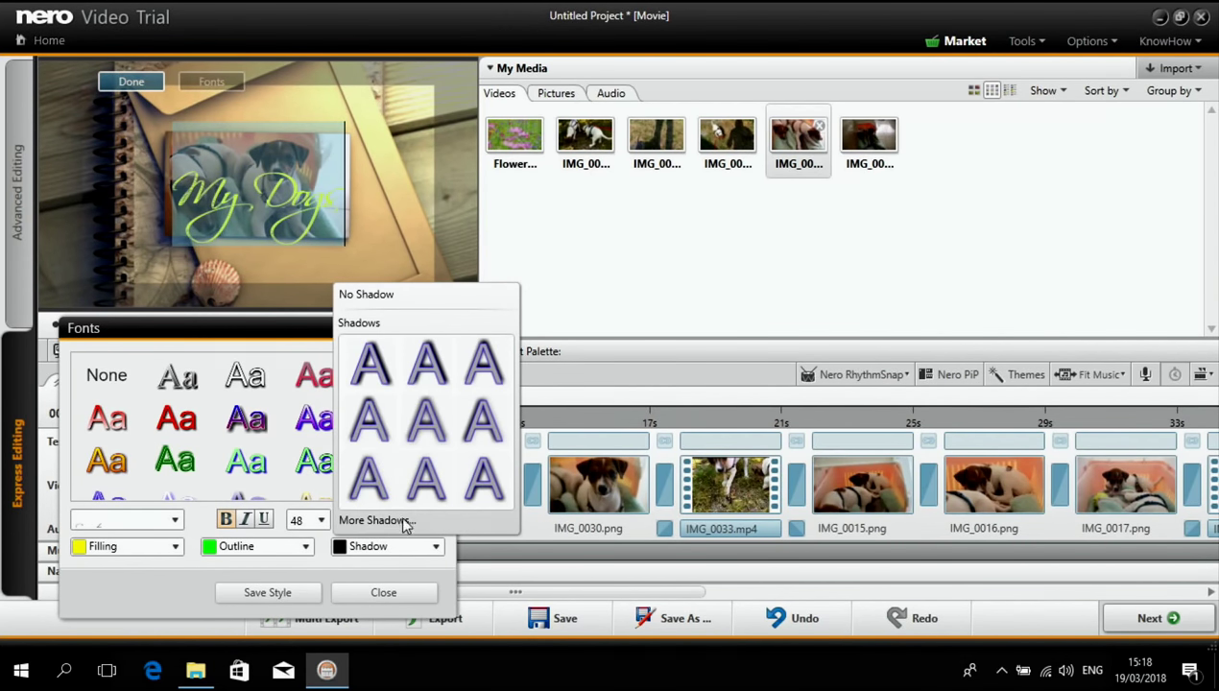
pyautogui.click(362, 360)
pyautogui.click(131, 81)
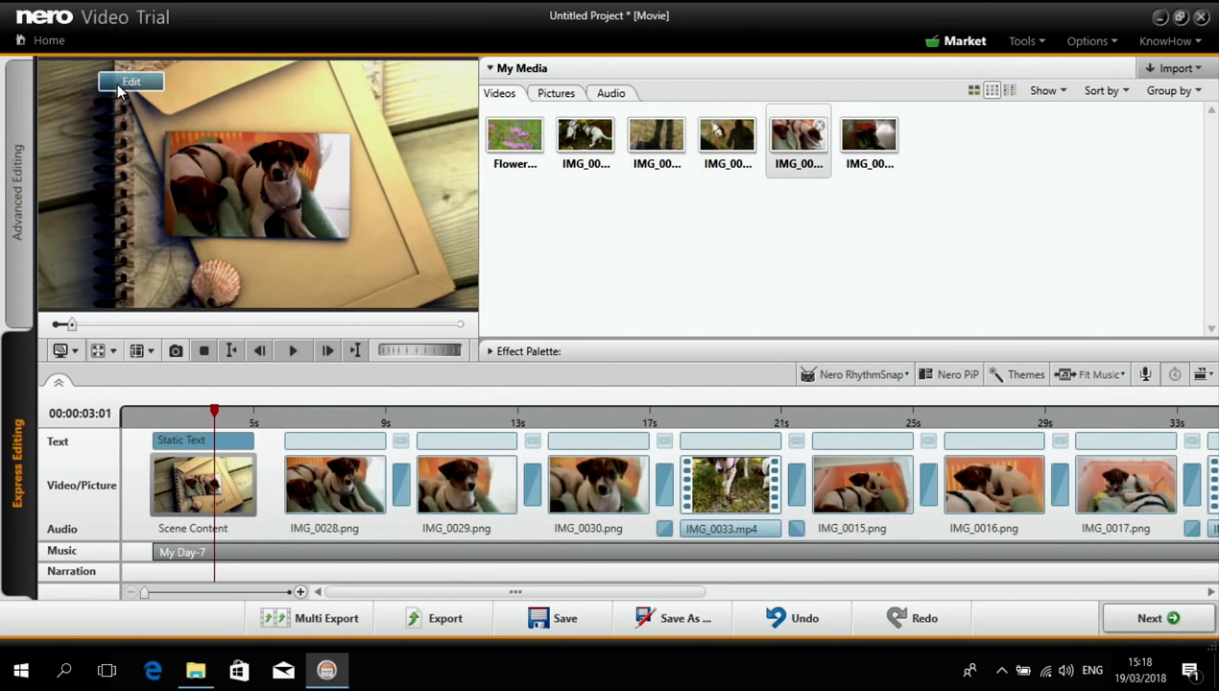
pyautogui.click(288, 351)
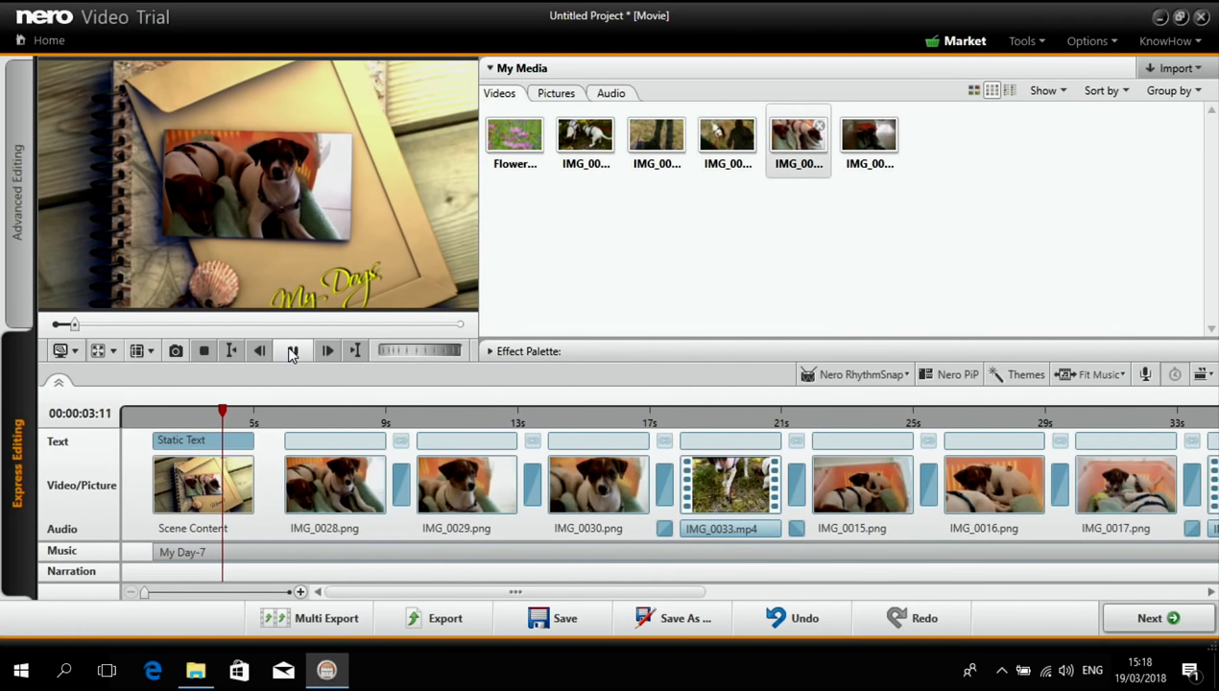
pyautogui.click(293, 351)
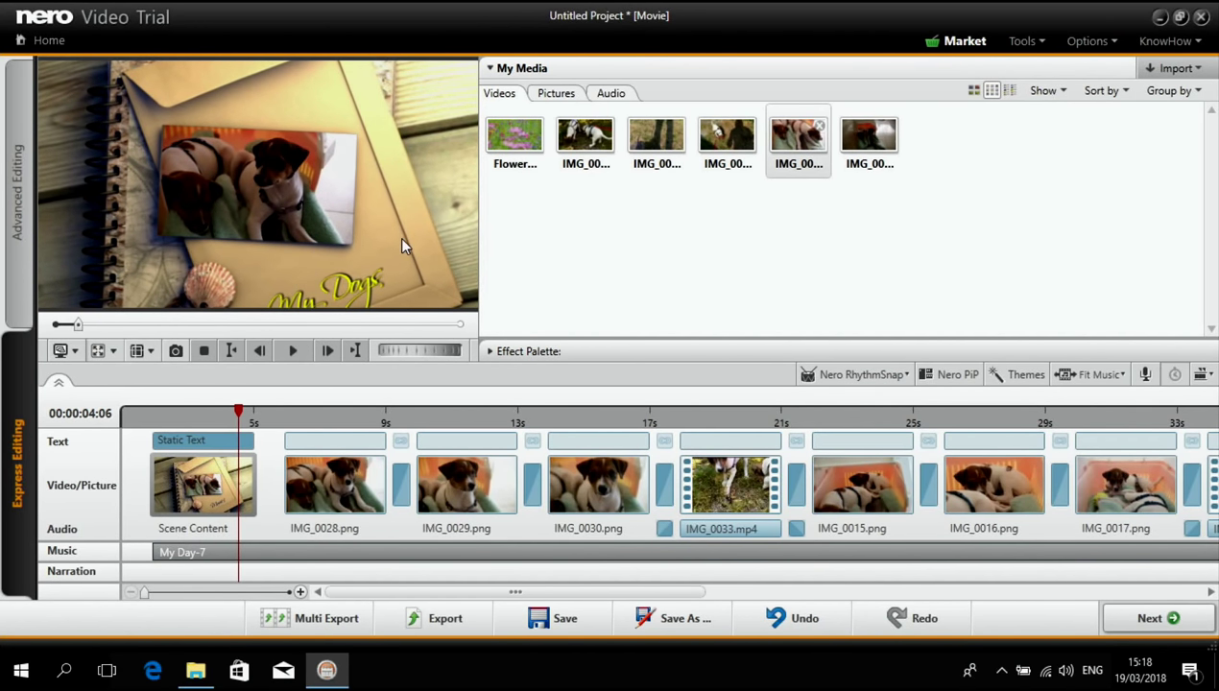
pyautogui.click(294, 353)
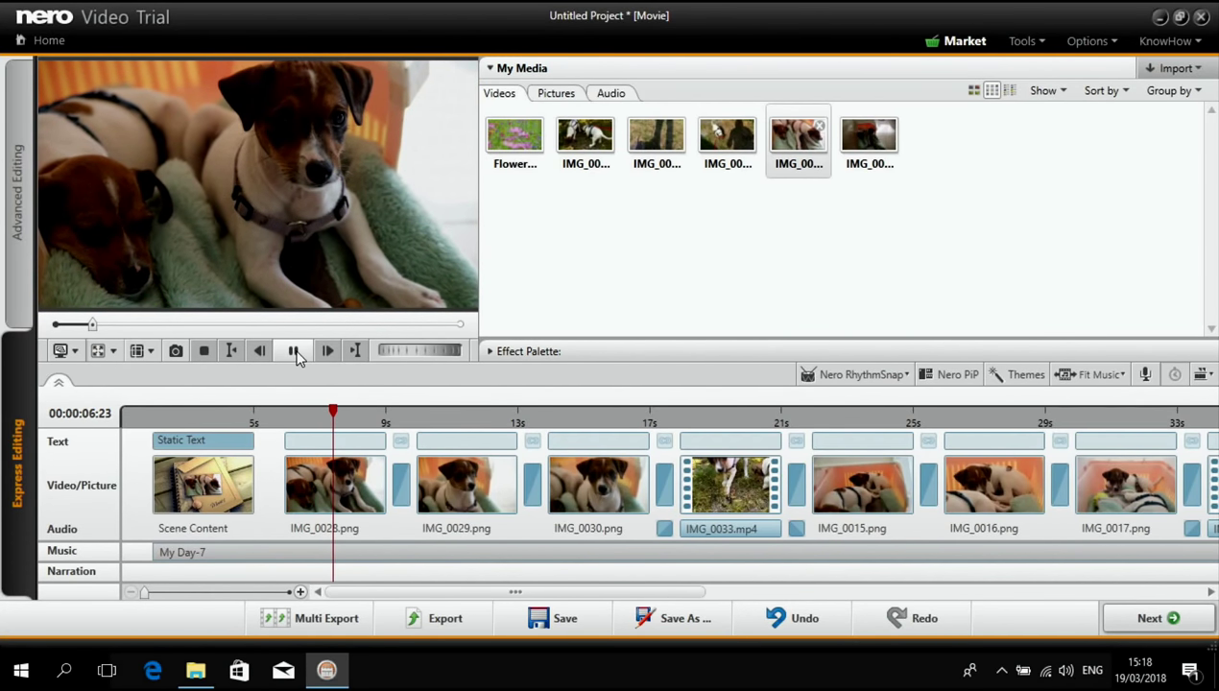
pyautogui.click(295, 352)
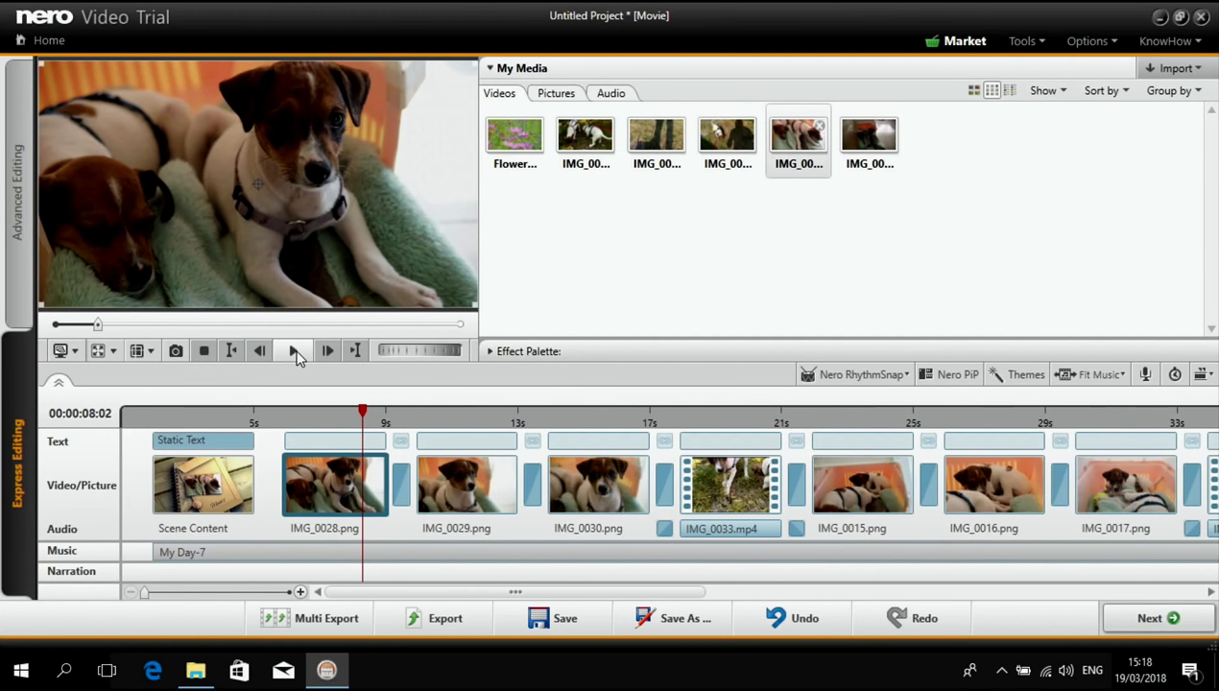
pyautogui.click(298, 351)
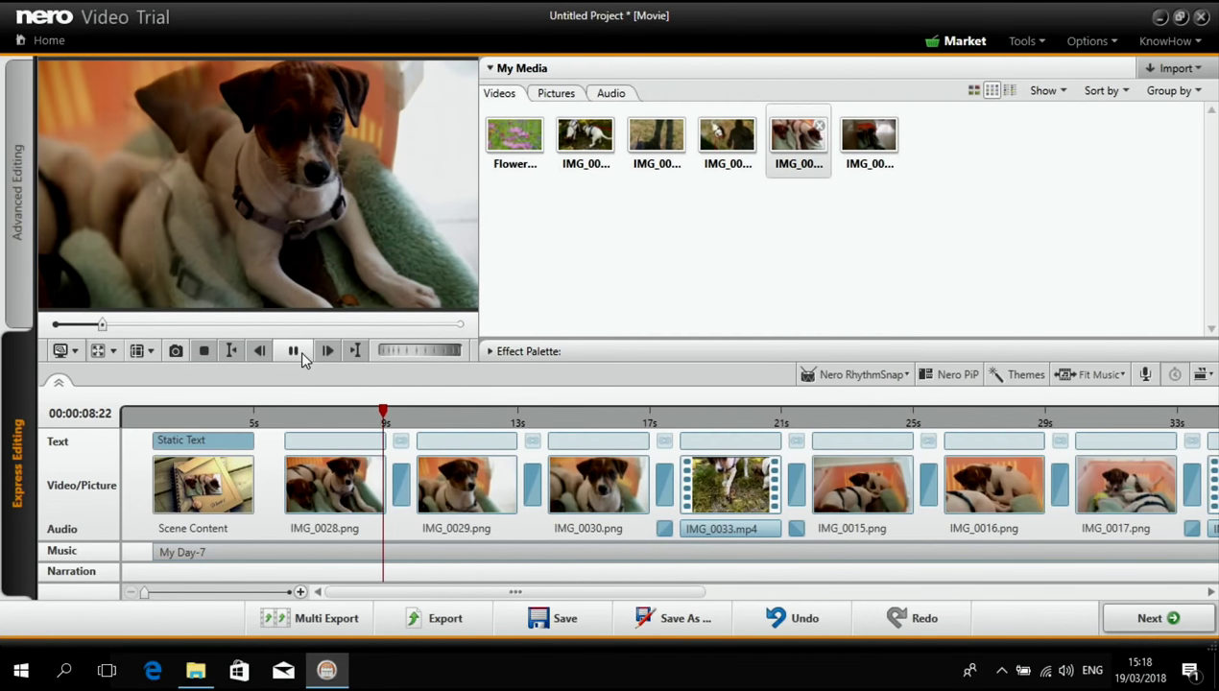
pyautogui.click(298, 351)
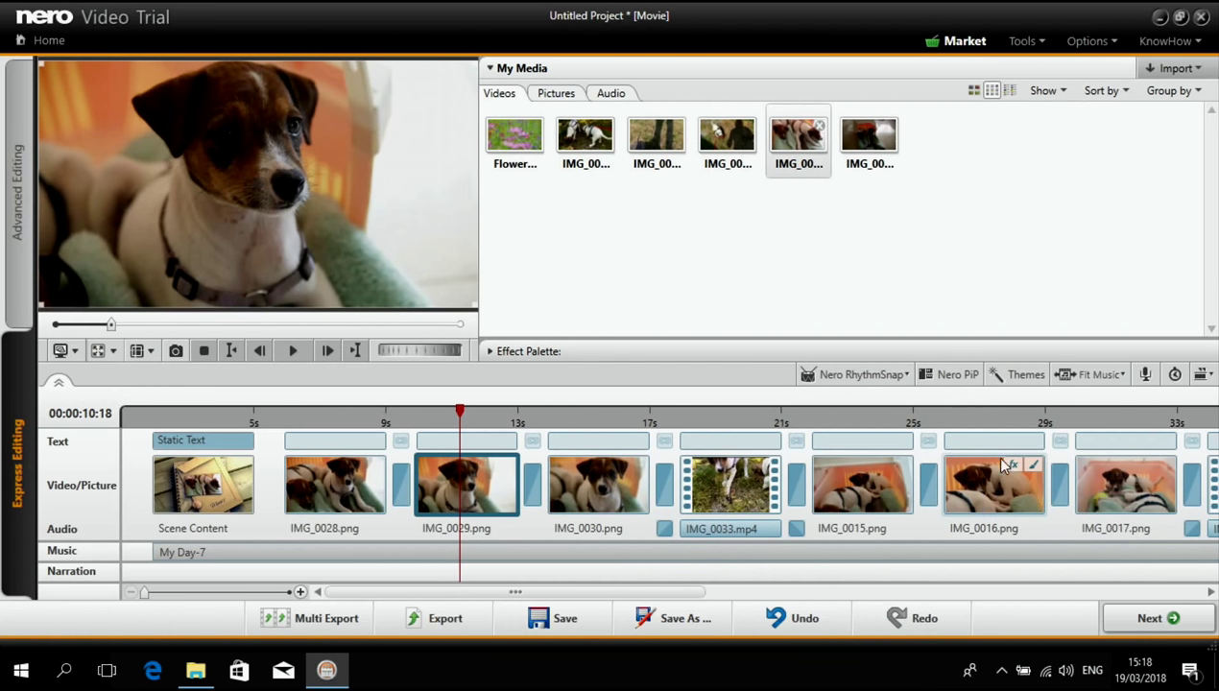
# Step: Apply the cartoon farm theme with the white fence and red barn, then replay from the start
pyautogui.click(1027, 377)
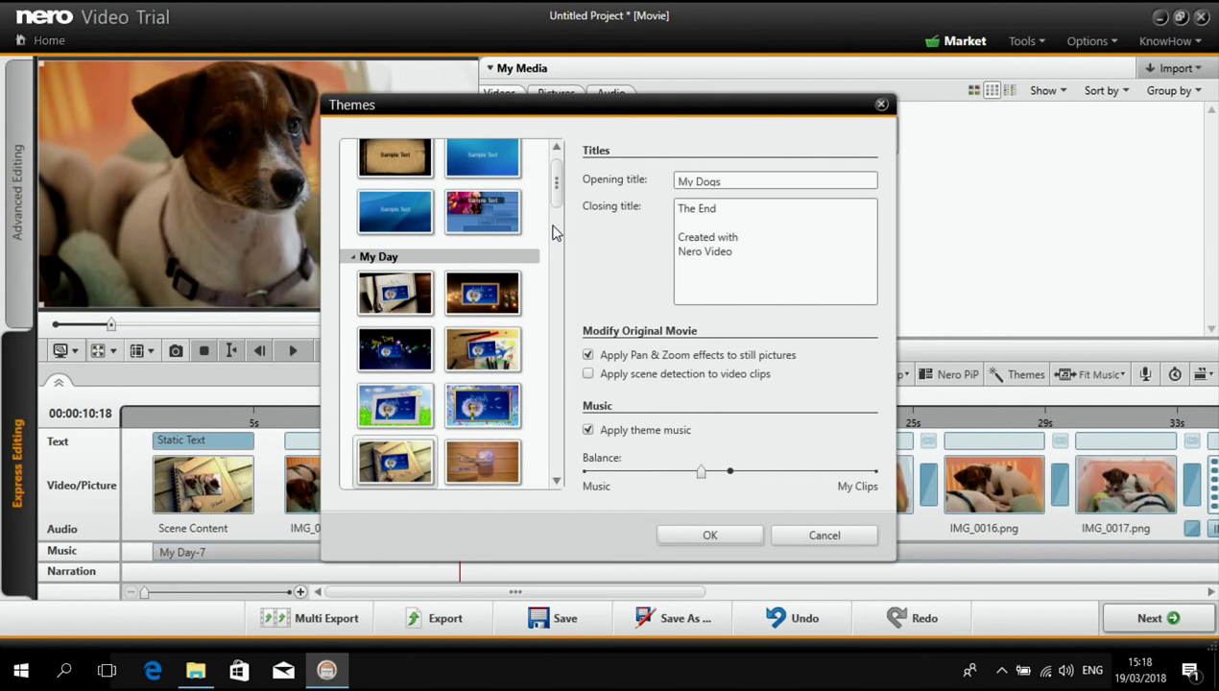
pyautogui.moveTo(555, 190); pyautogui.dragTo(567, 228)
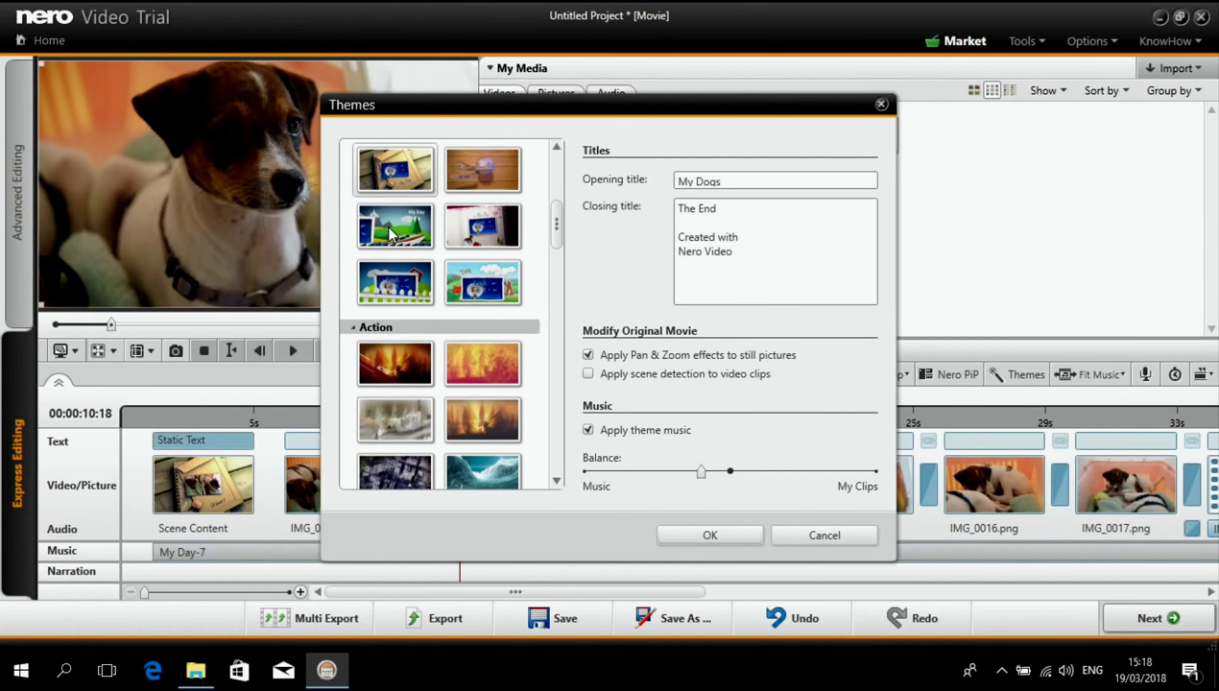
pyautogui.click(398, 288)
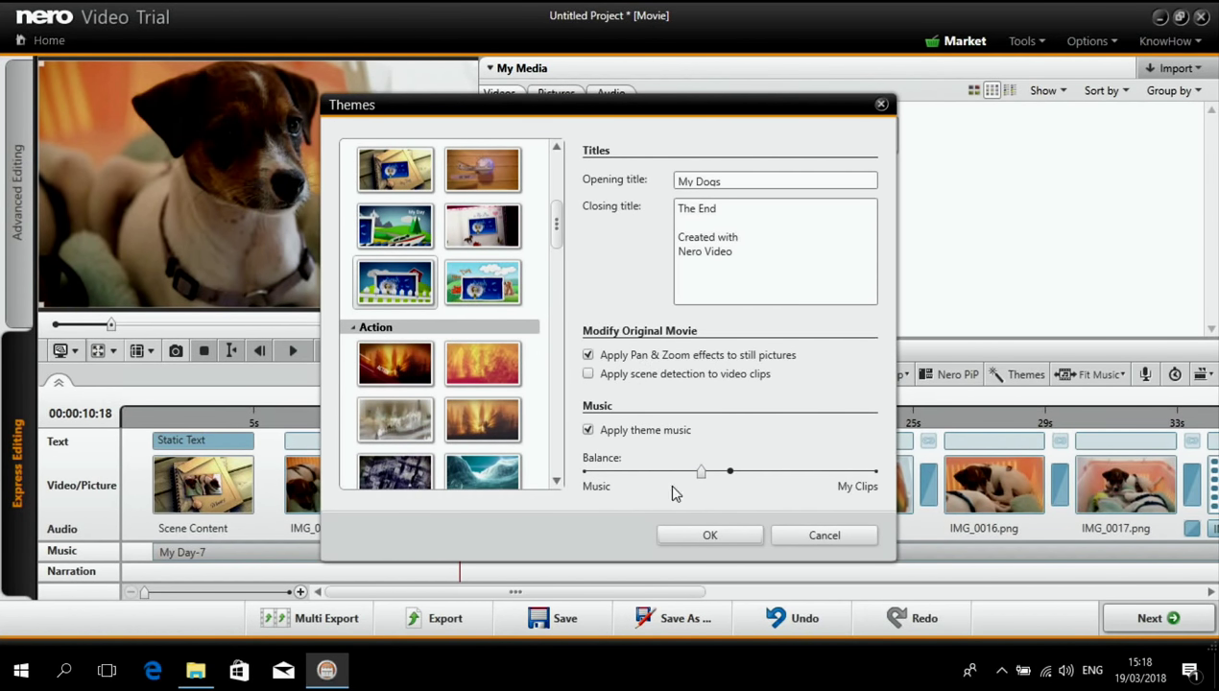
pyautogui.click(709, 535)
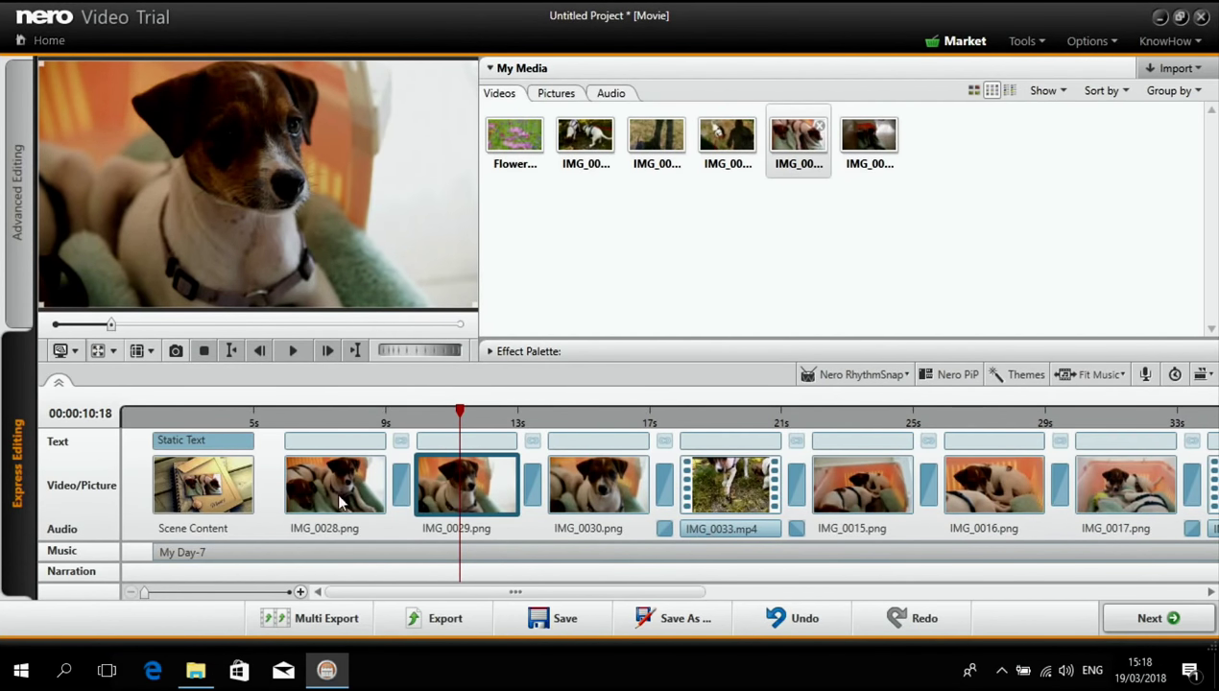
pyautogui.click(205, 350)
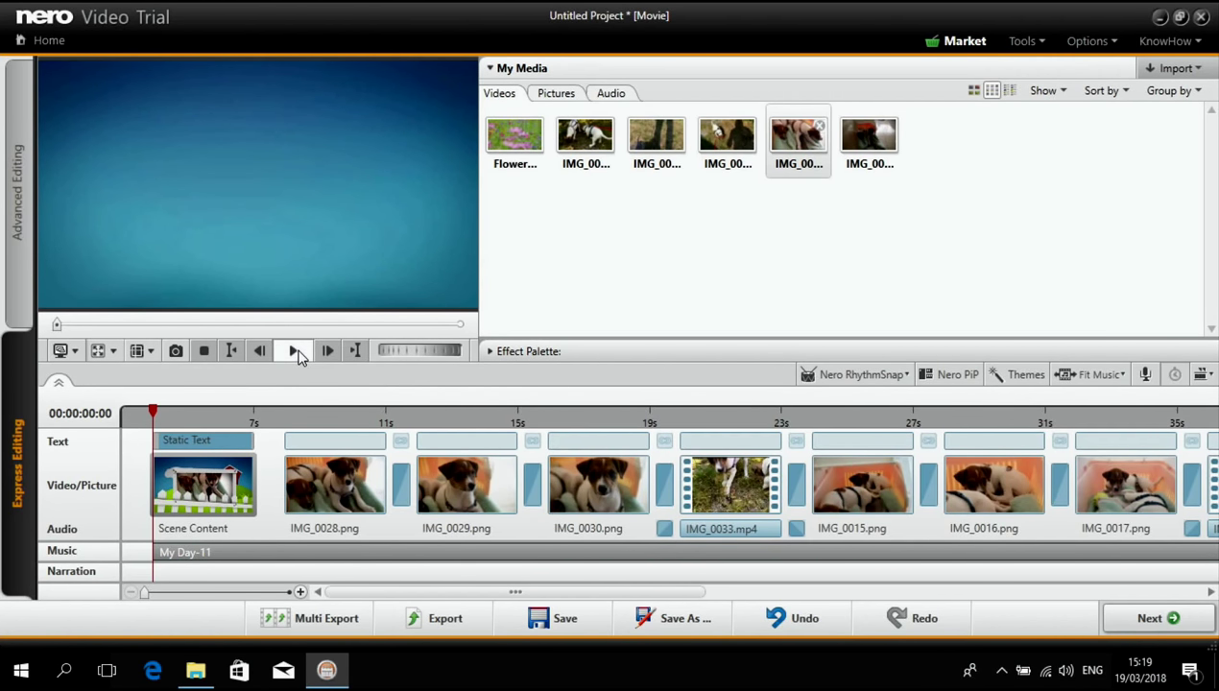
pyautogui.click(295, 352)
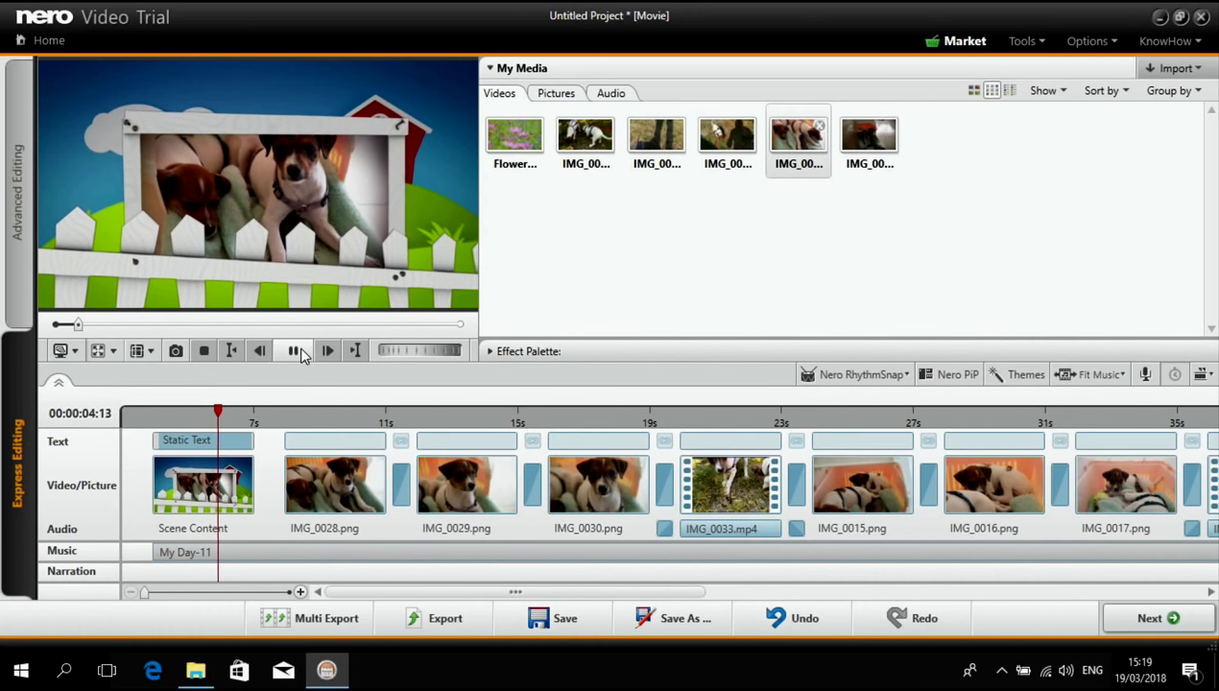
# Step: Pause the preview, lower the system volume to 38, and resume playback
pyautogui.click(297, 351)
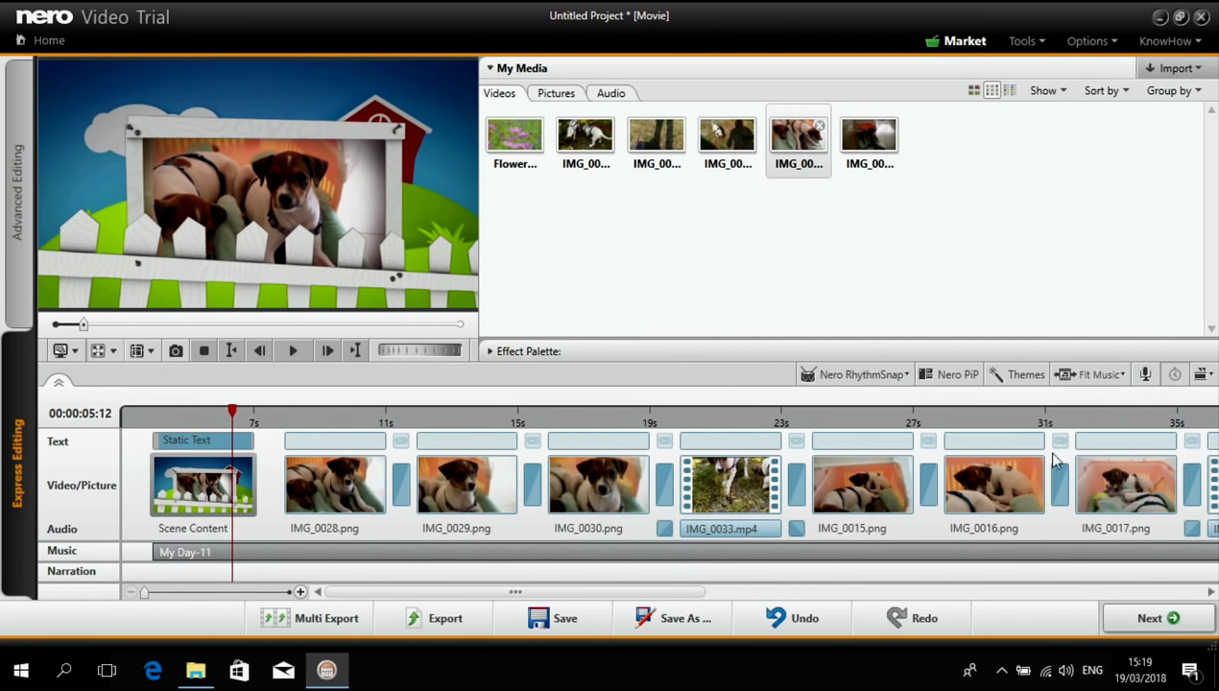
pyautogui.click(1067, 672)
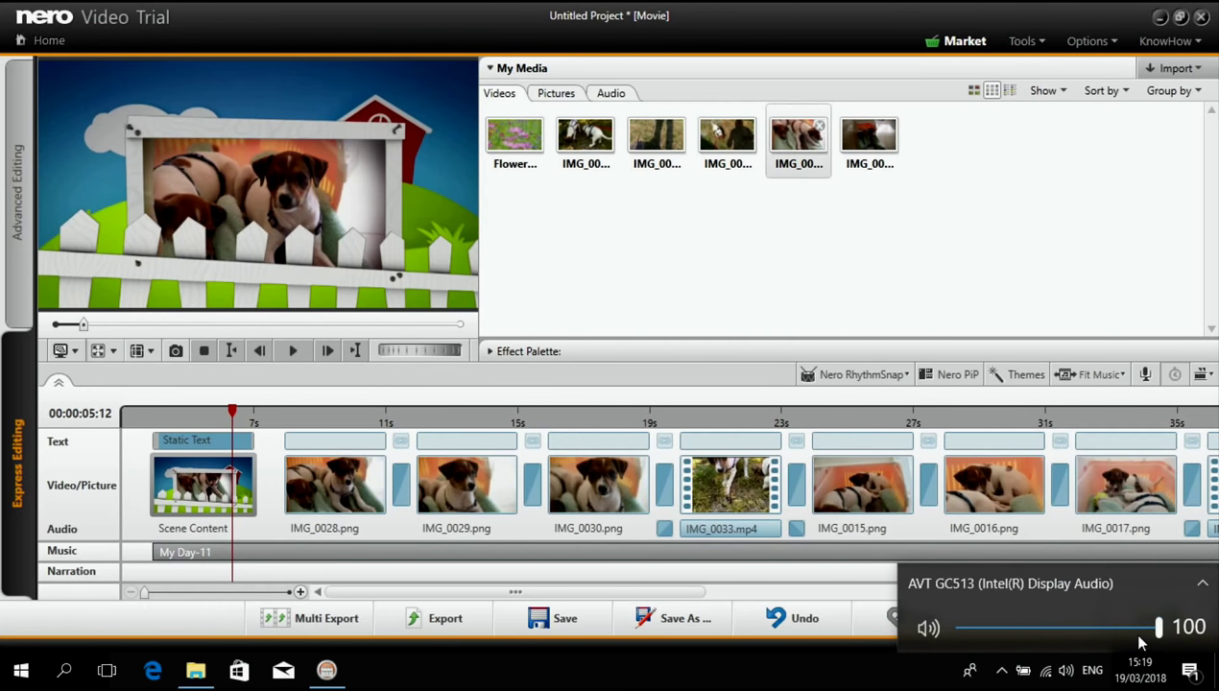
pyautogui.moveTo(1159, 631); pyautogui.dragTo(1036, 632)
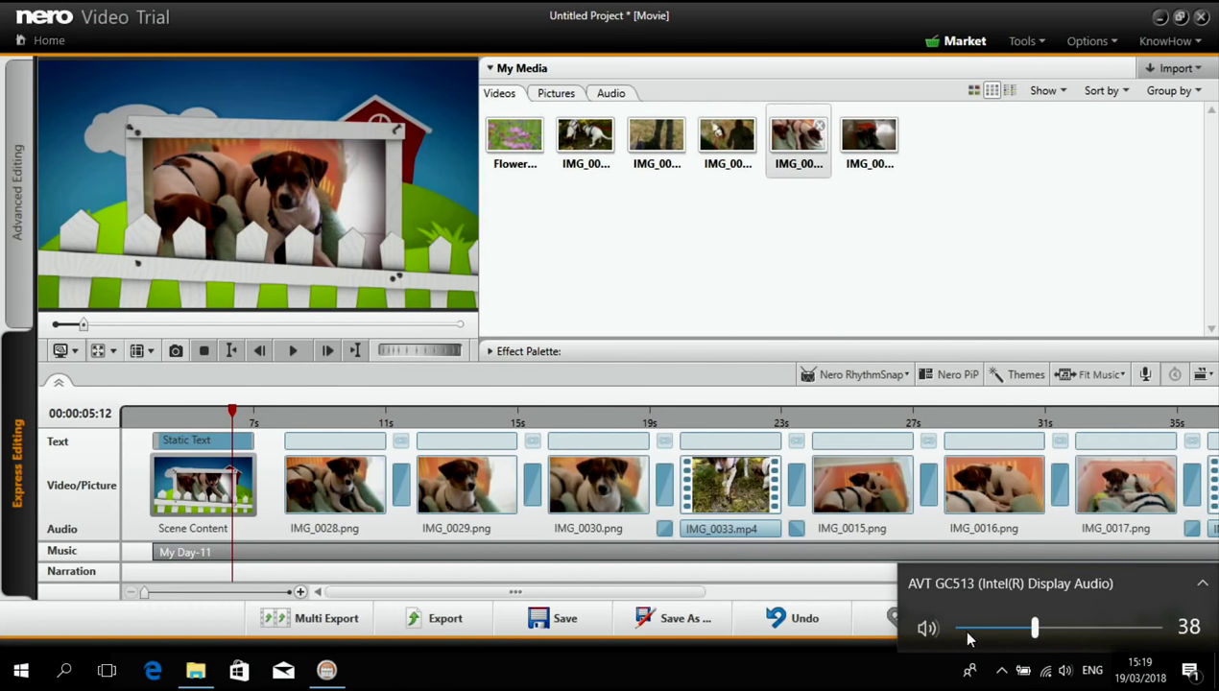
pyautogui.click(293, 352)
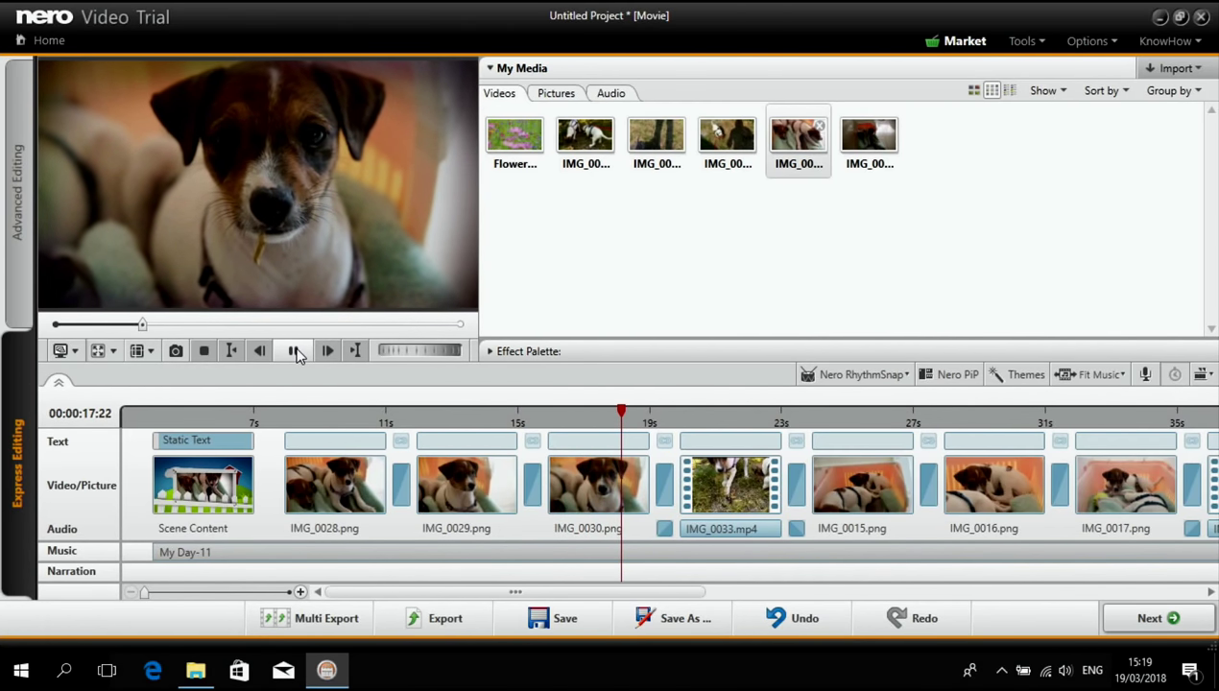
# Step: Pause the preview and apply the My Day-12 theme to the slideshow
pyautogui.click(294, 351)
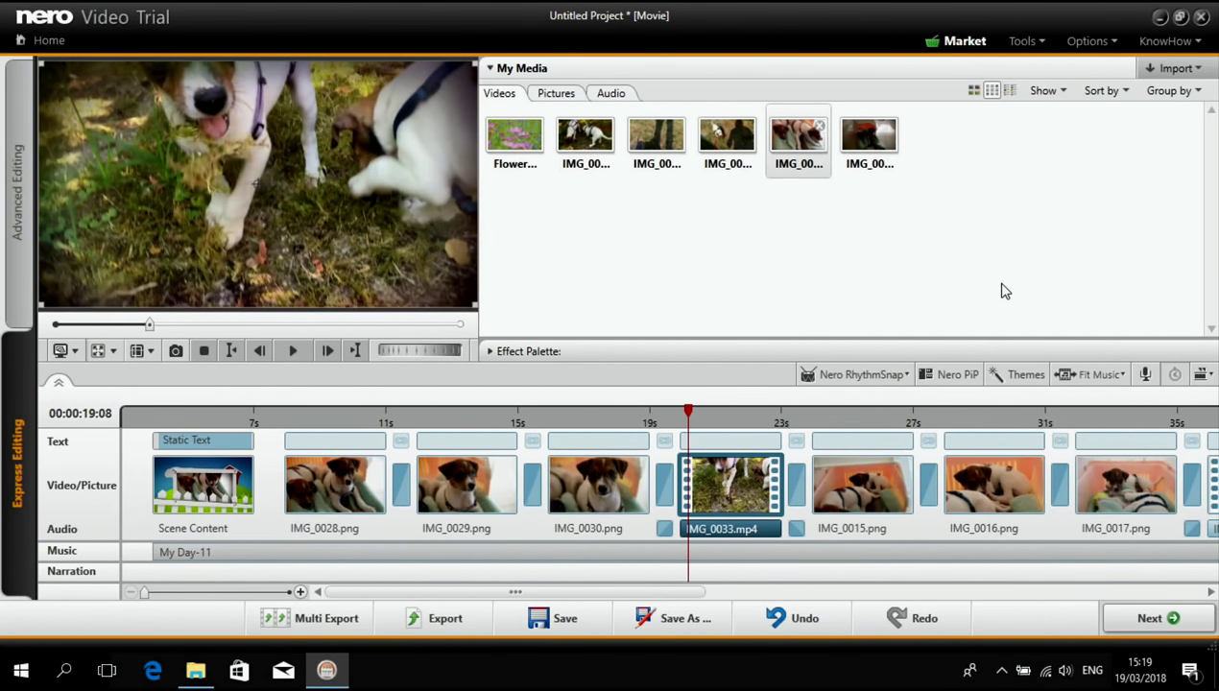
pyautogui.click(1023, 376)
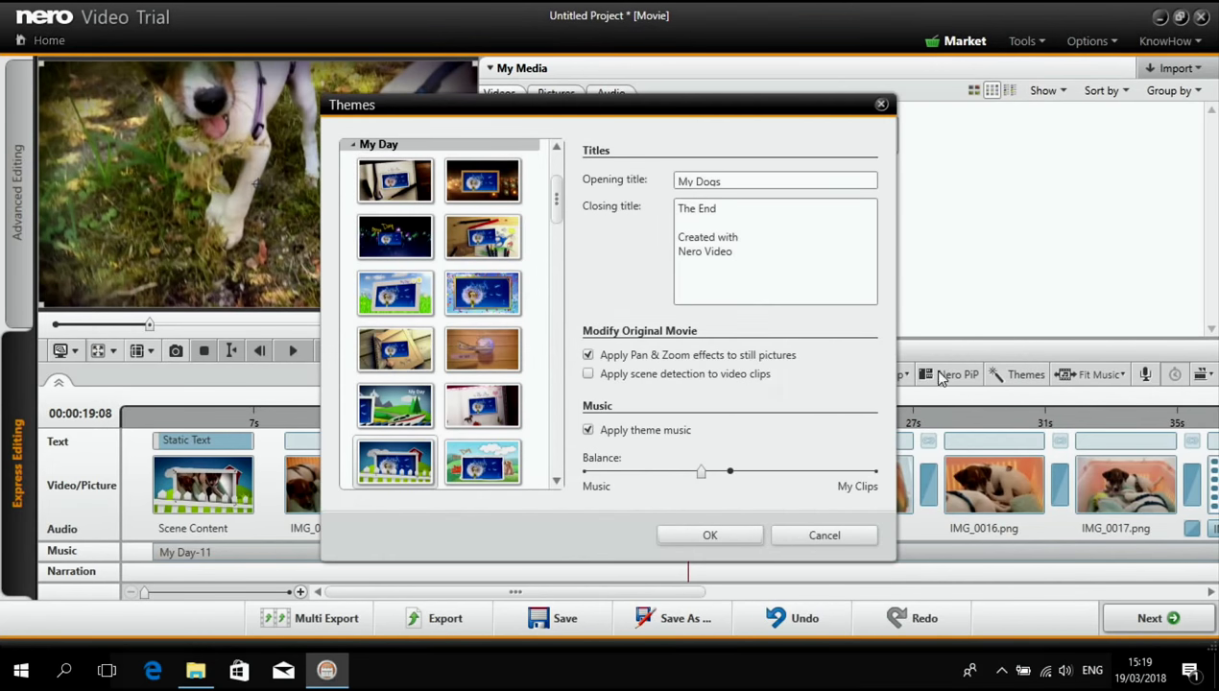
pyautogui.moveTo(553, 191); pyautogui.dragTo(566, 228)
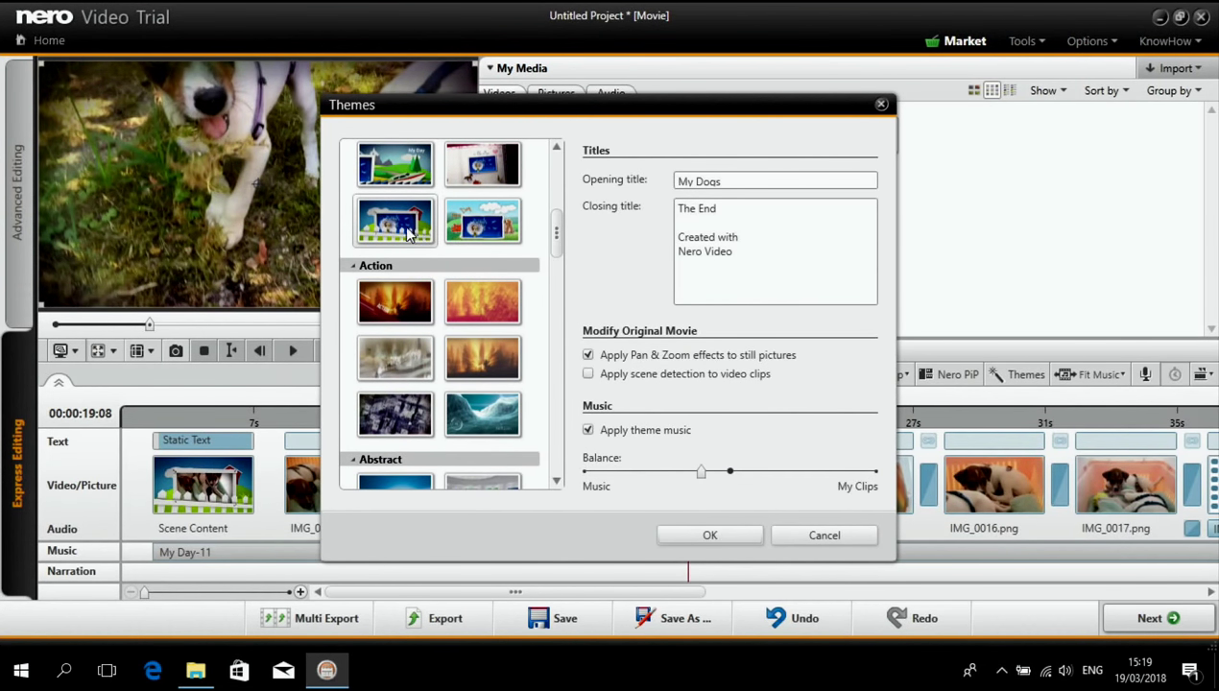
pyautogui.click(490, 223)
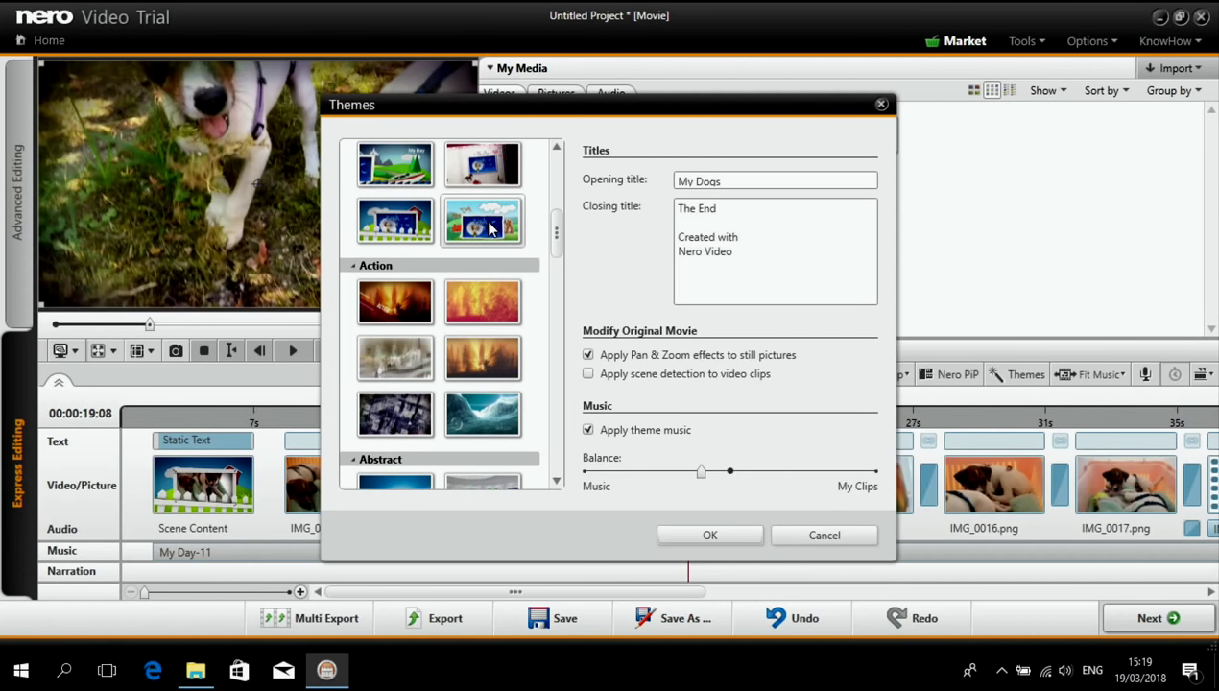
pyautogui.click(710, 538)
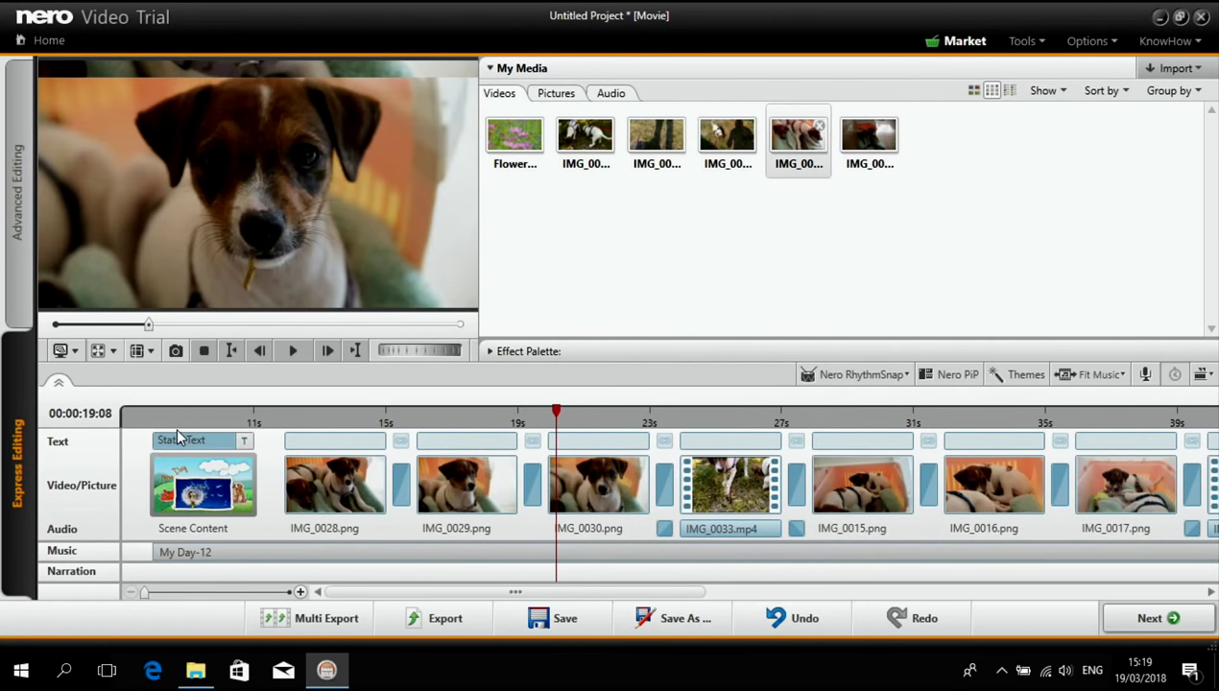
# Step: Replay the My Day-12 themed slideshow from the beginning, then pause it
pyautogui.click(204, 351)
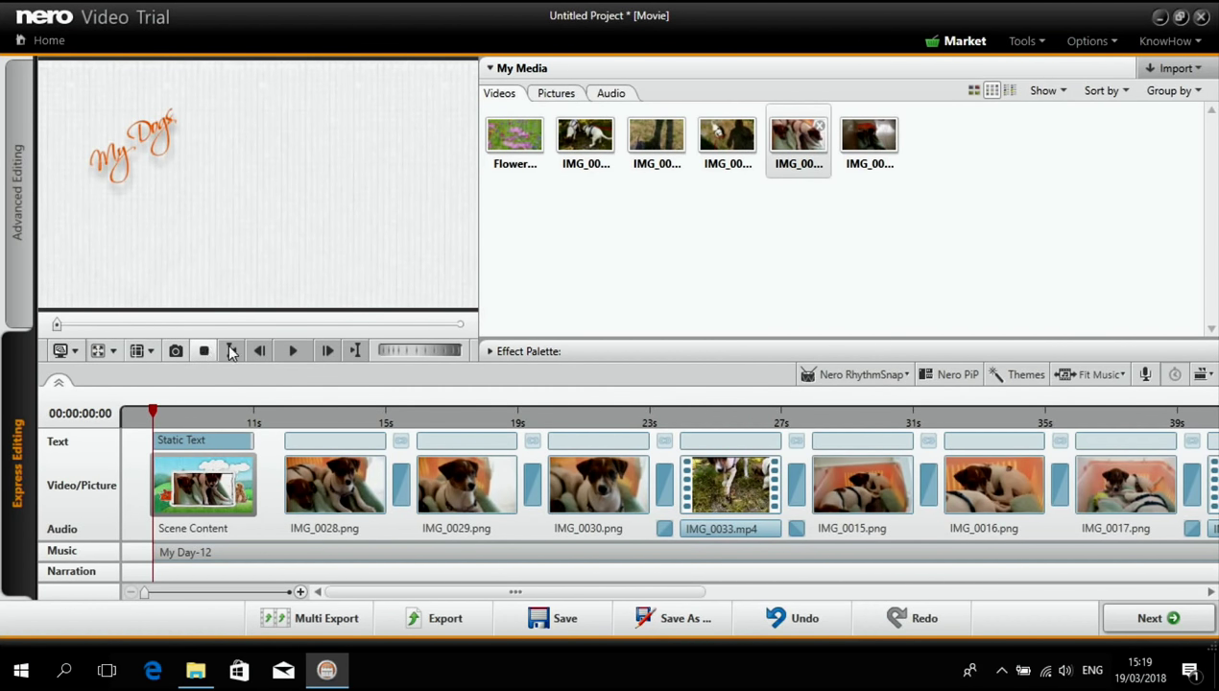
pyautogui.click(293, 352)
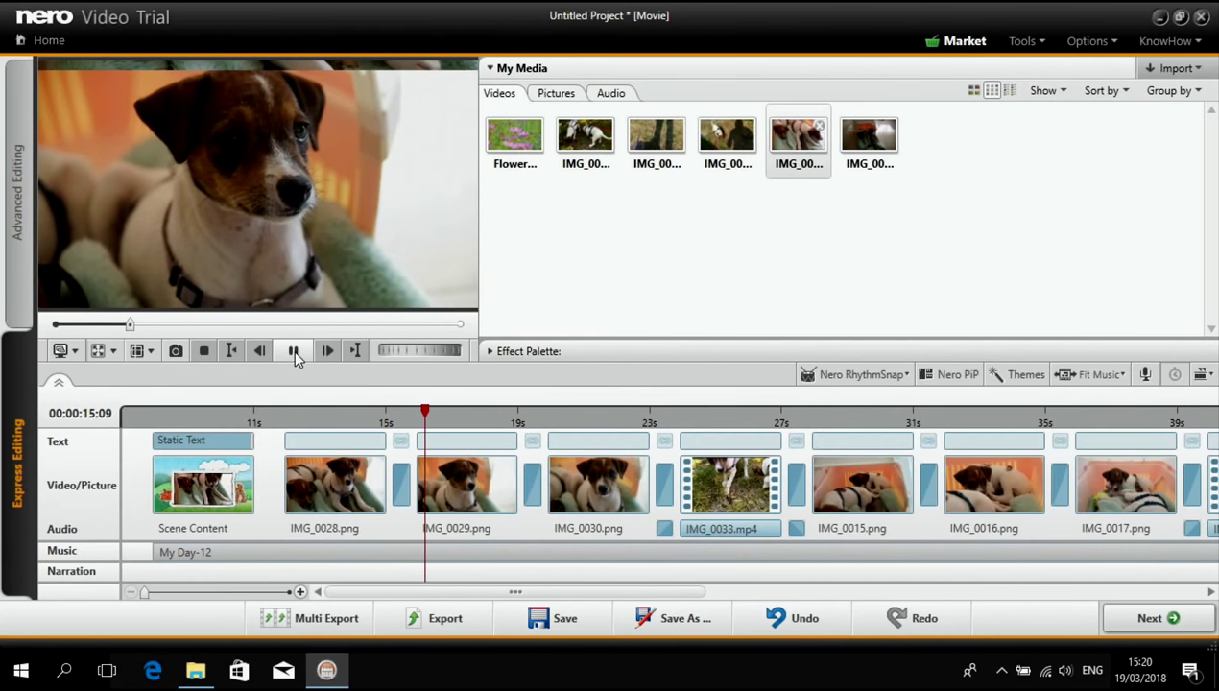
pyautogui.click(294, 352)
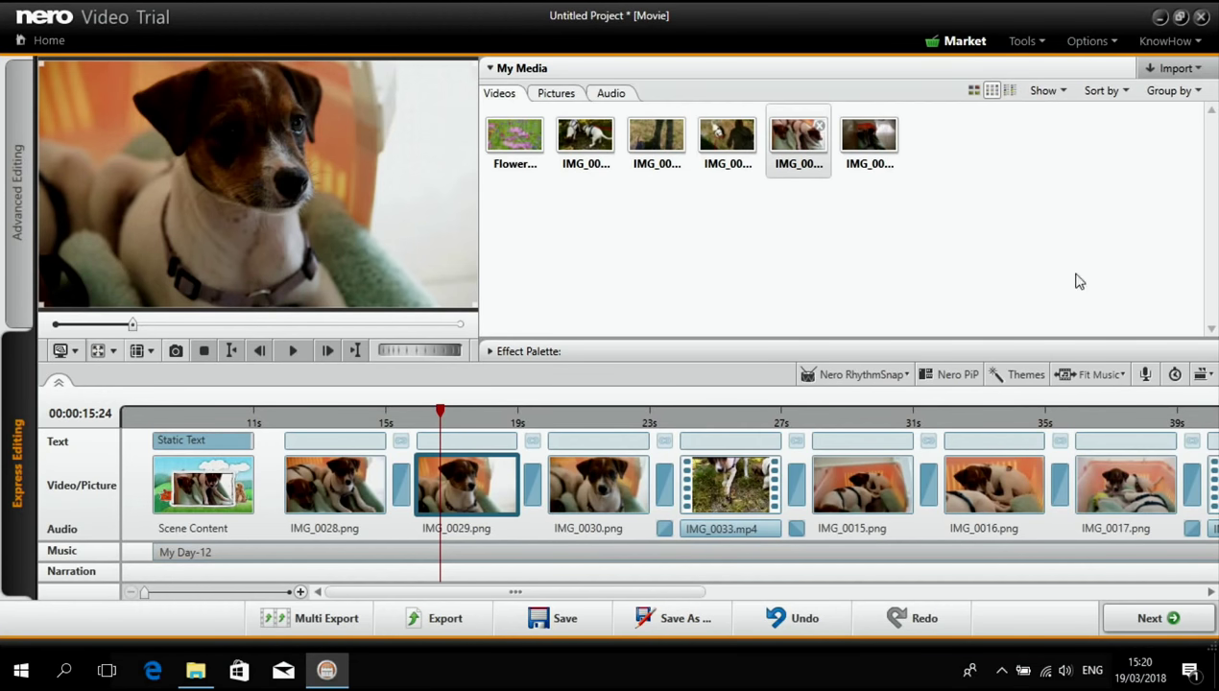
# Step: Reapply the My Day-11 farmhouse-fence theme and preview the My Dogs opener from the start
pyautogui.click(1017, 375)
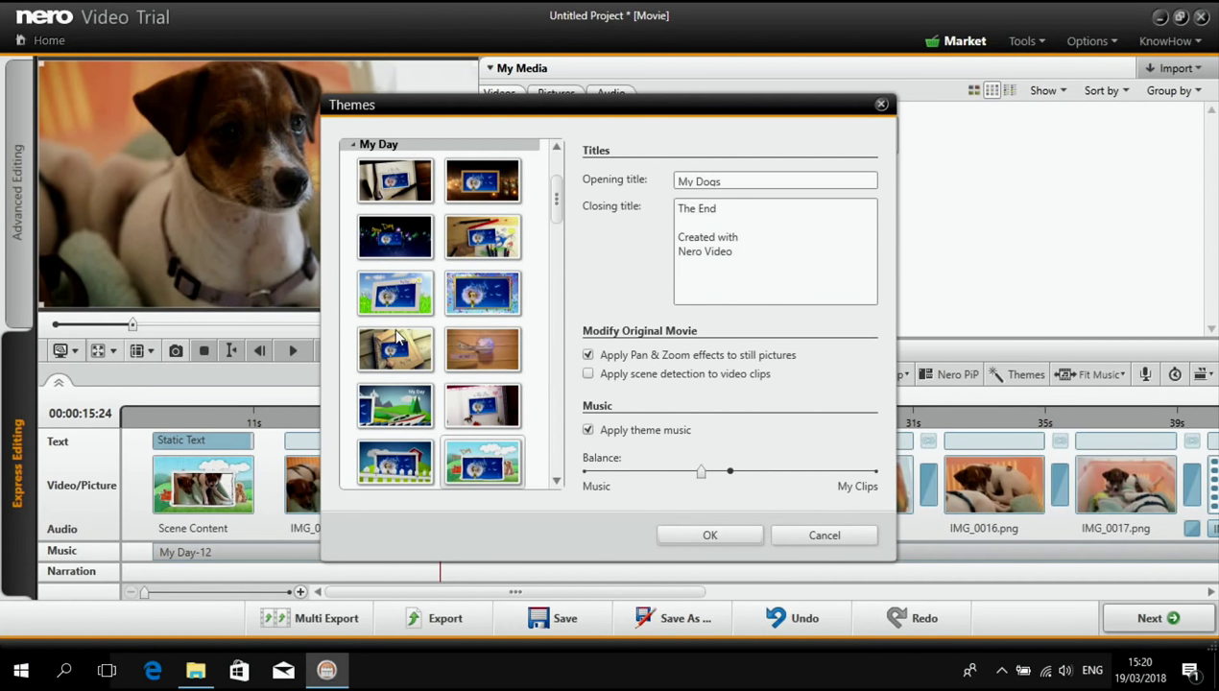
pyautogui.click(401, 466)
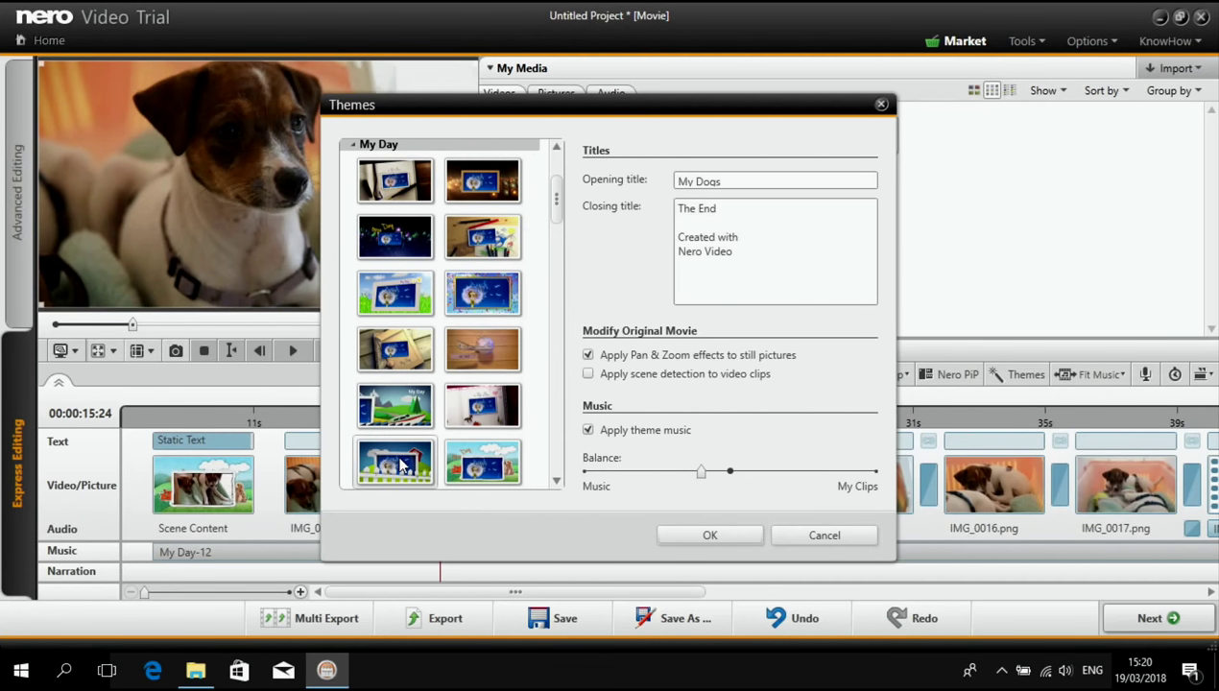
pyautogui.click(757, 535)
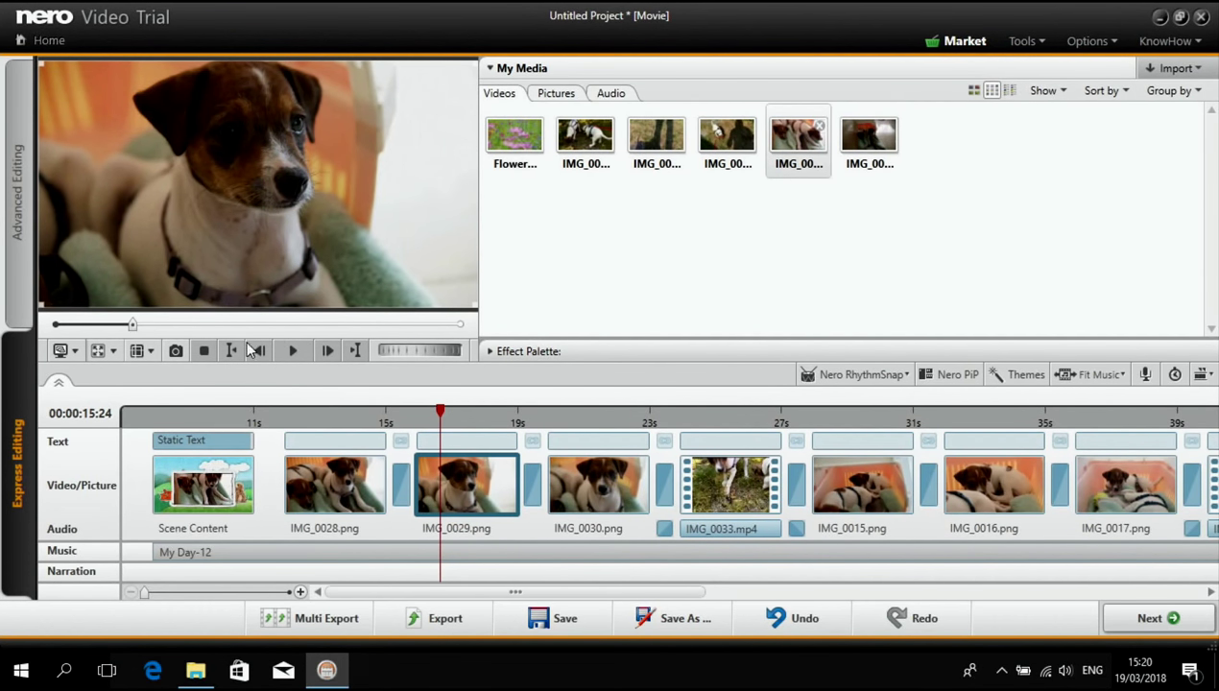
pyautogui.click(202, 351)
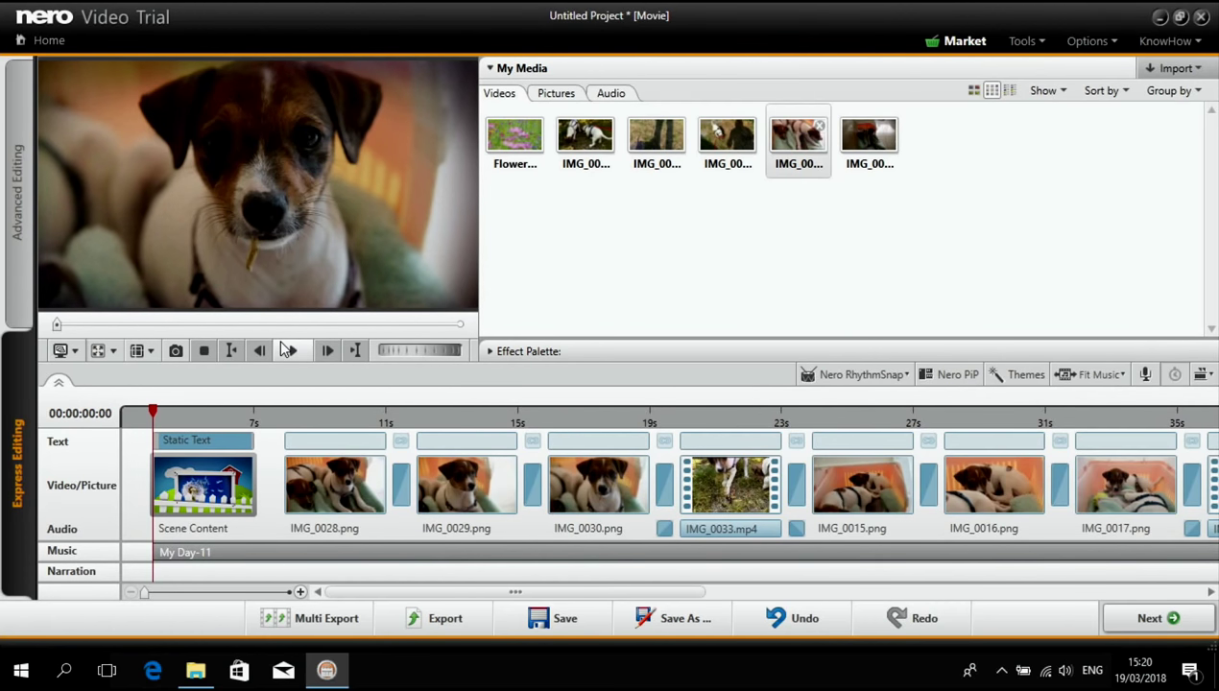
pyautogui.click(290, 351)
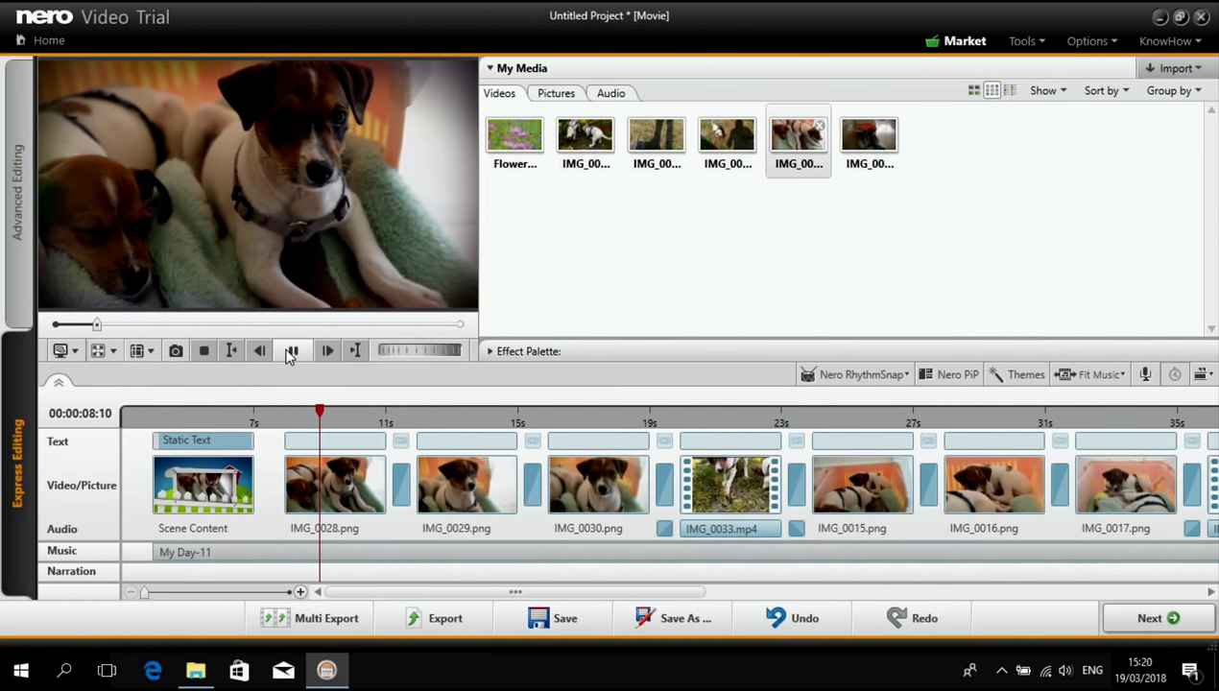
pyautogui.click(291, 352)
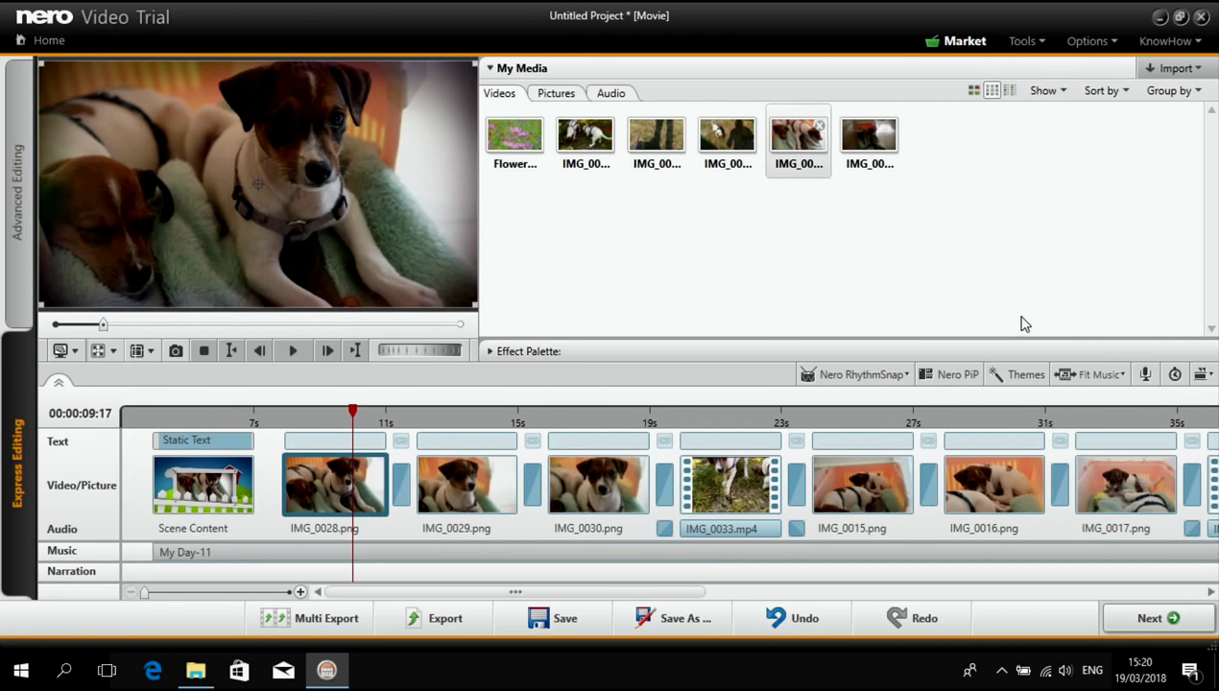
pyautogui.moveTo(485, 593); pyautogui.dragTo(1048, 618)
pyautogui.click(1135, 415)
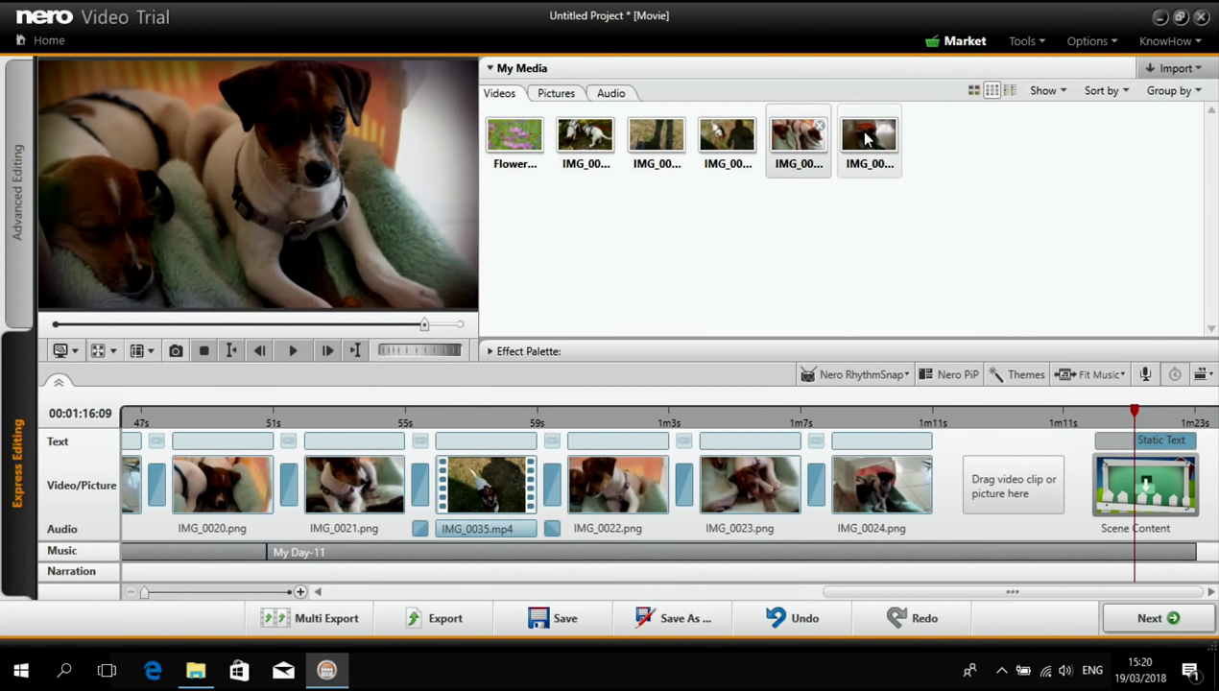
pyautogui.click(1152, 499)
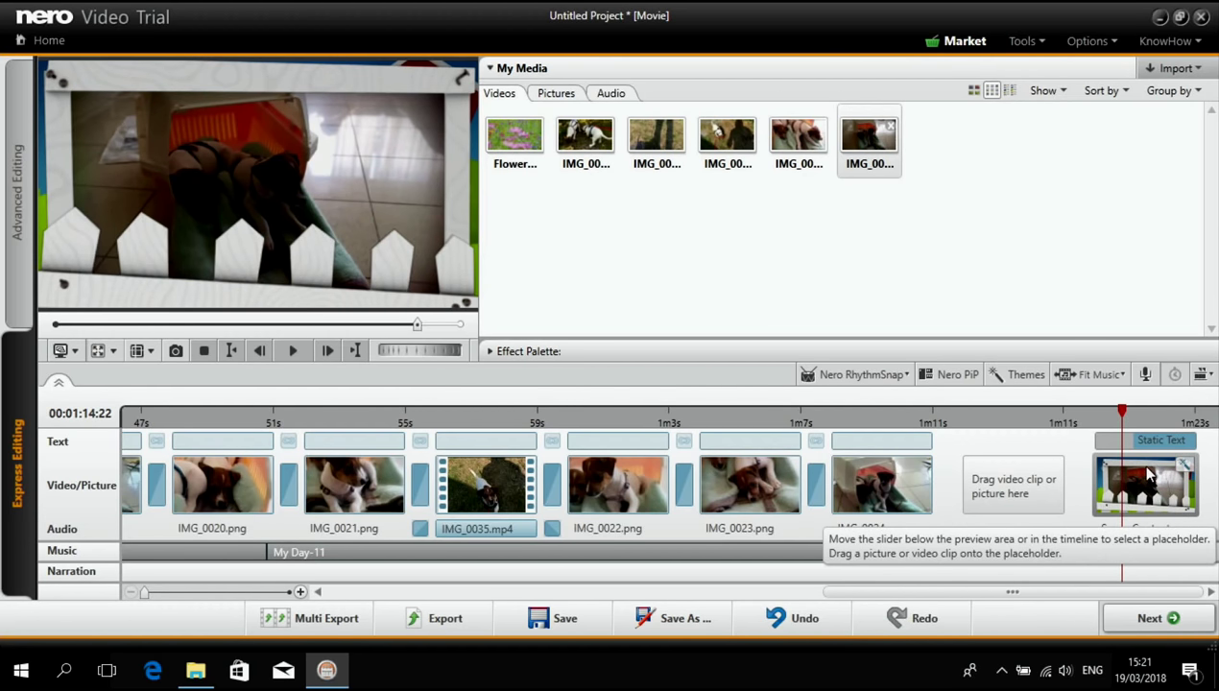
pyautogui.moveTo(1122, 411); pyautogui.dragTo(1098, 429)
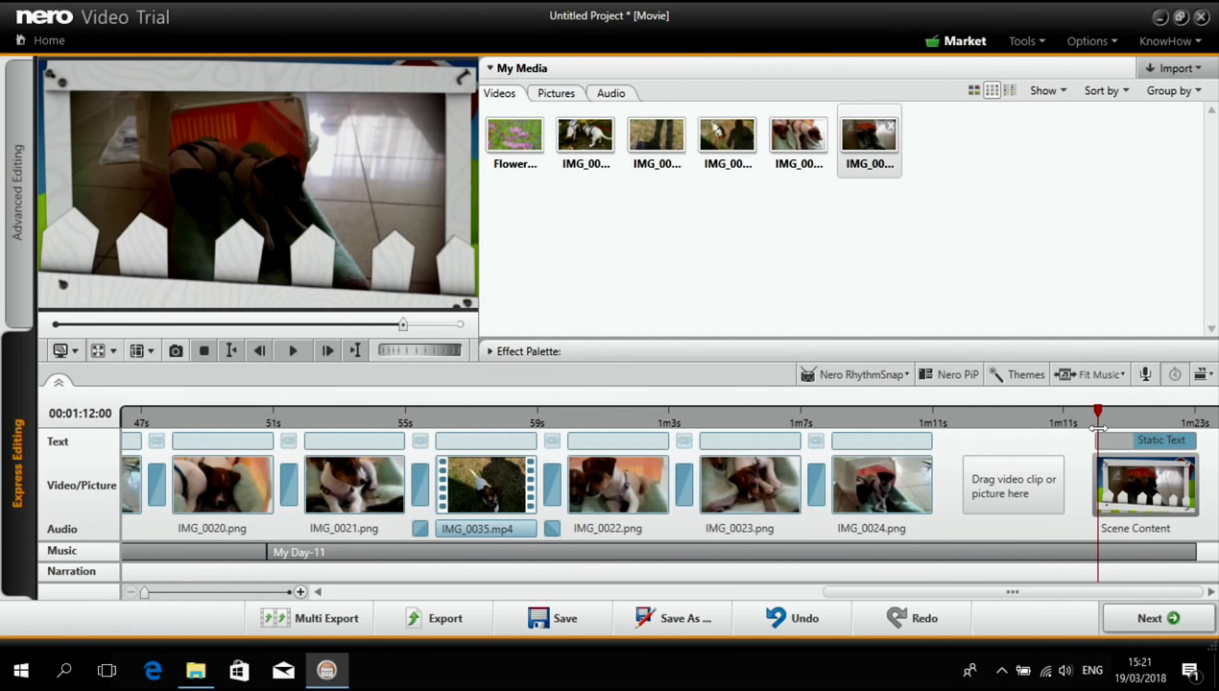
pyautogui.press('Home')
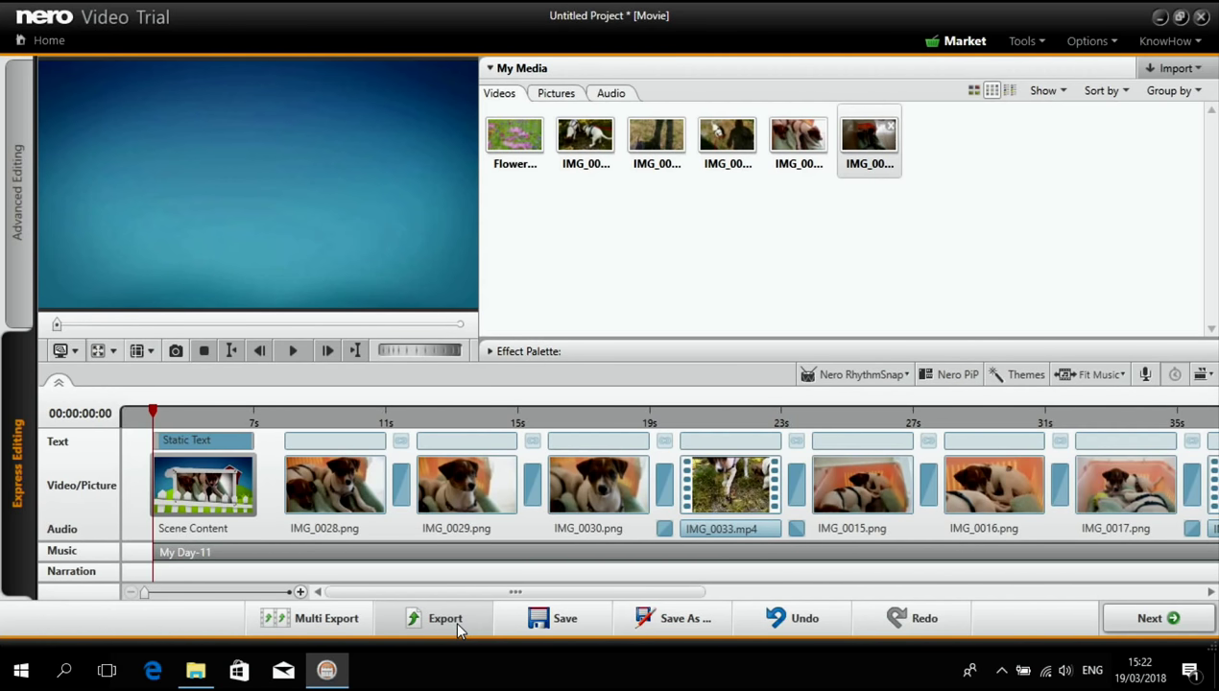
# Step: Move on from editing and create a DVD-Video disc project holding Movie 1
pyautogui.click(1143, 625)
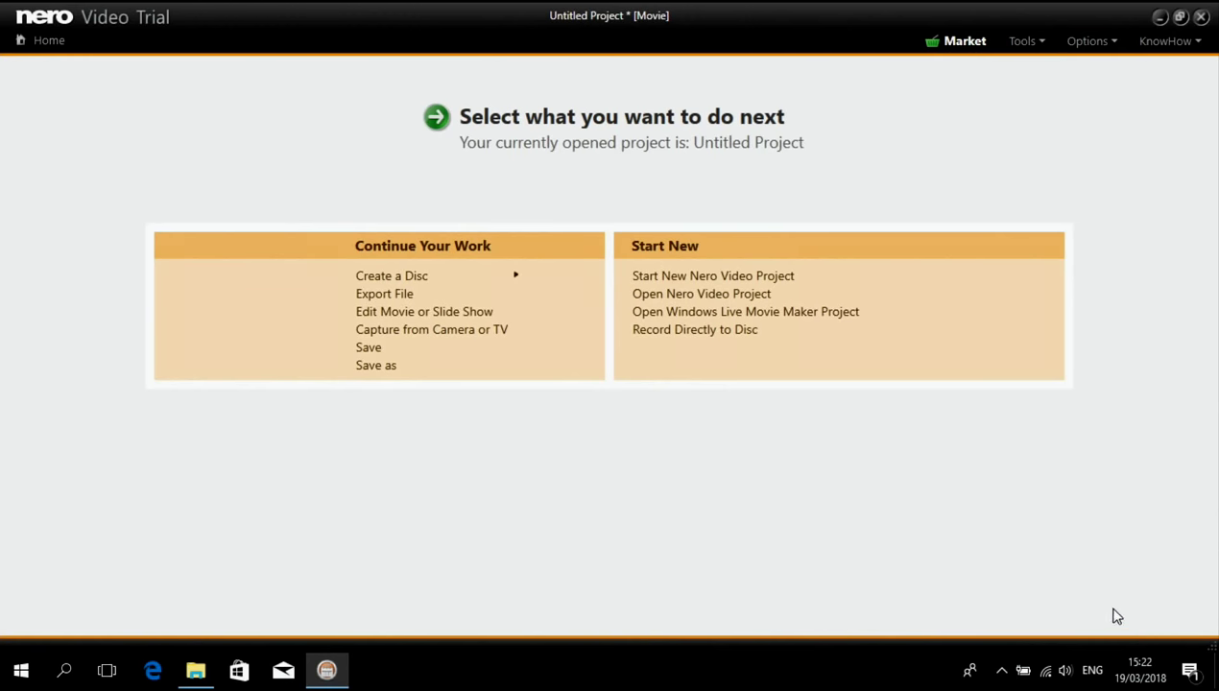
pyautogui.moveTo(378, 270)
pyautogui.moveTo(576, 323)
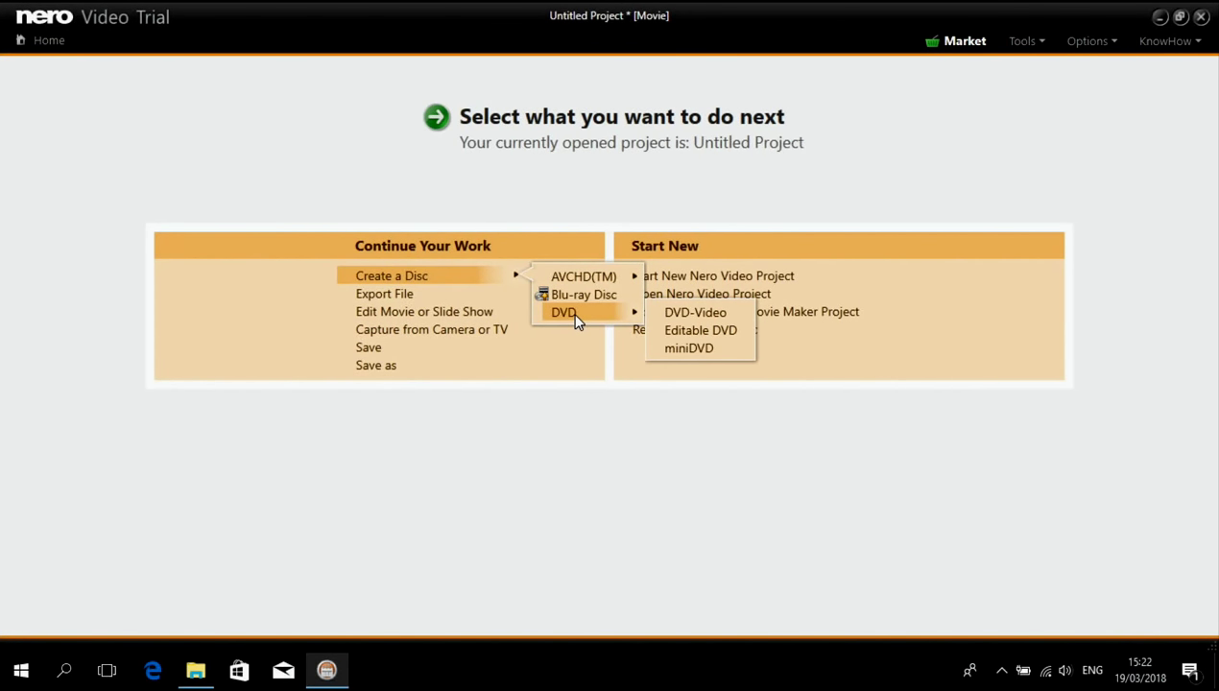
pyautogui.click(687, 318)
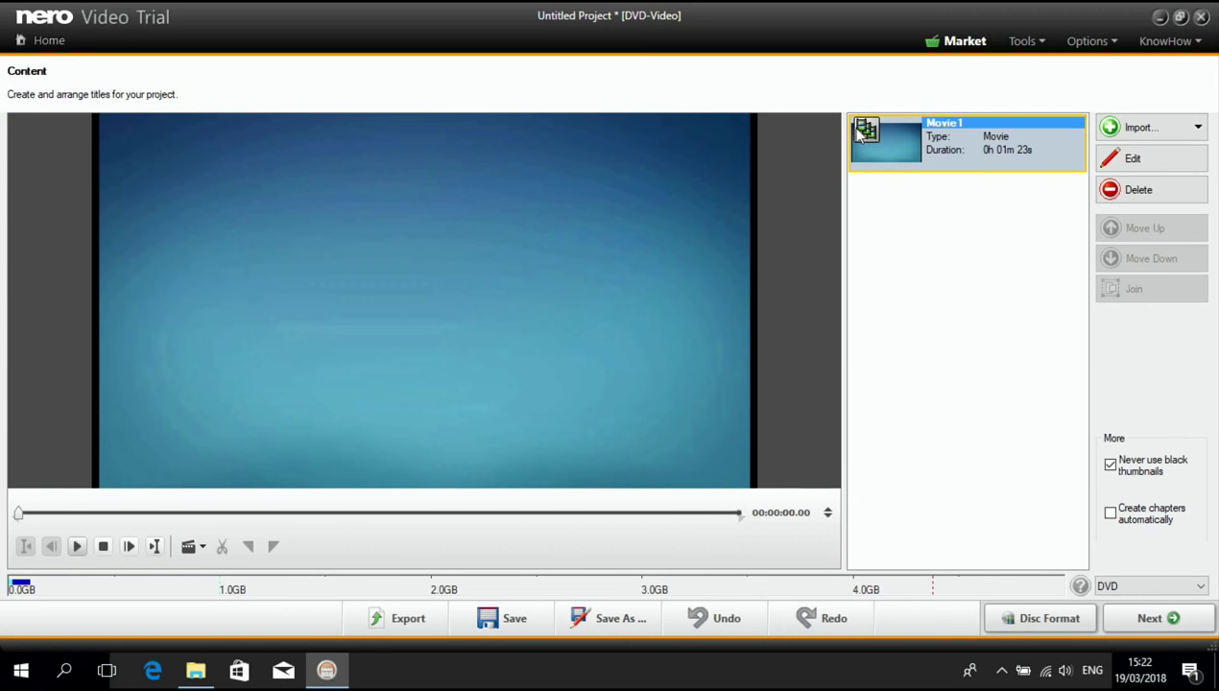
# Step: Preview Movie1, then import IMG_0033.mp4 through IMG_0035.mp4 from disk as new titles
pyautogui.click(79, 547)
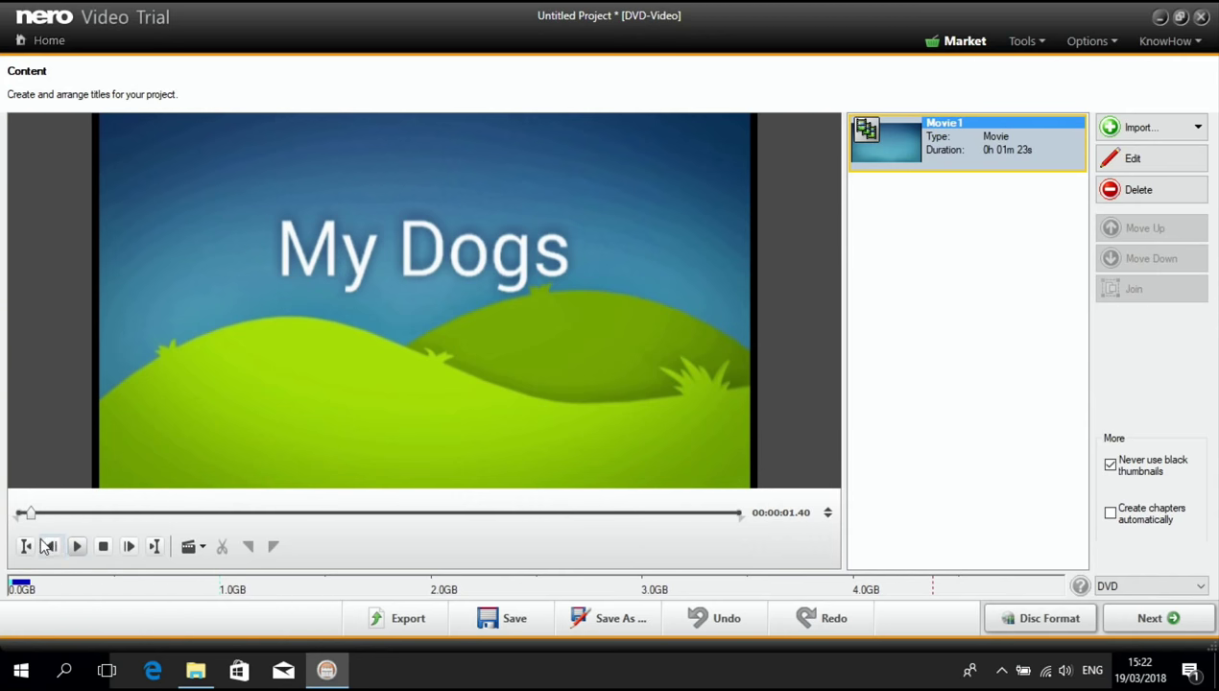
pyautogui.click(103, 547)
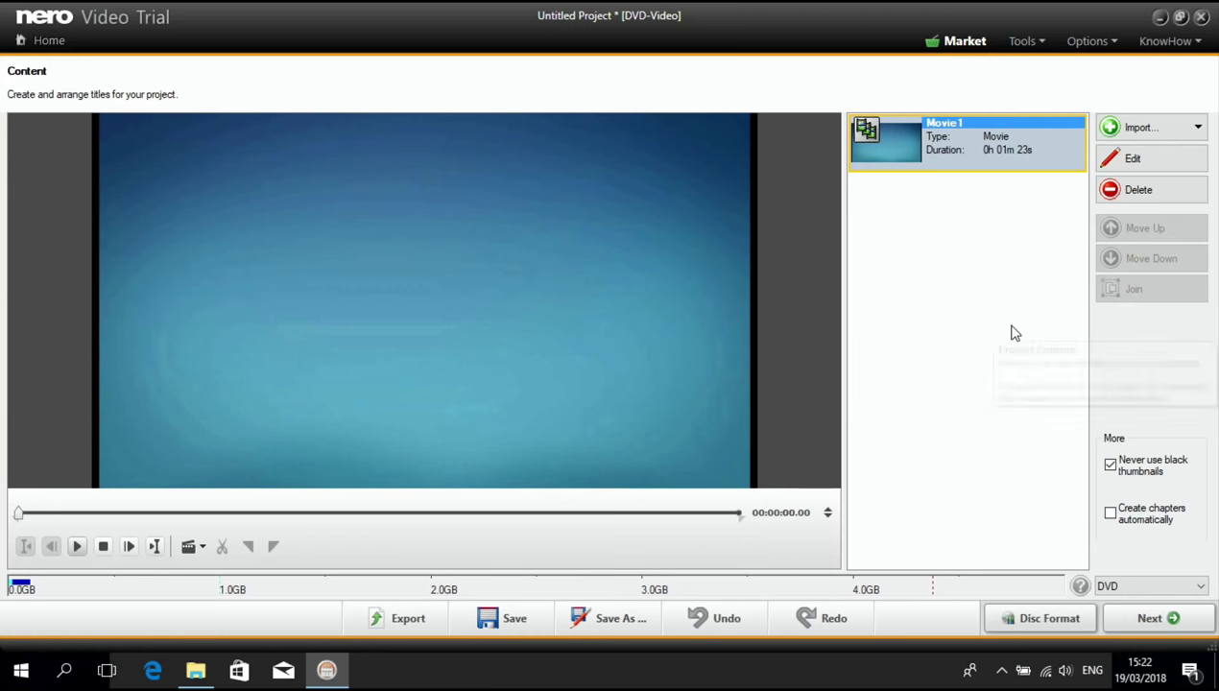
pyautogui.click(1198, 128)
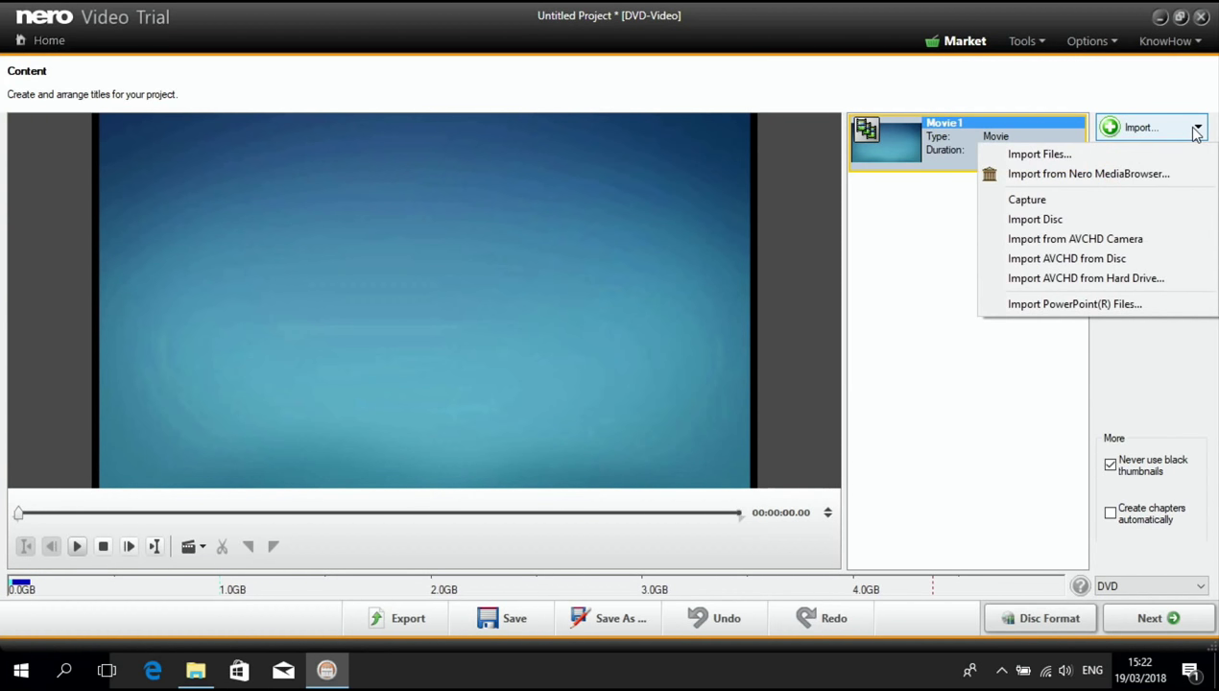
pyautogui.click(1047, 156)
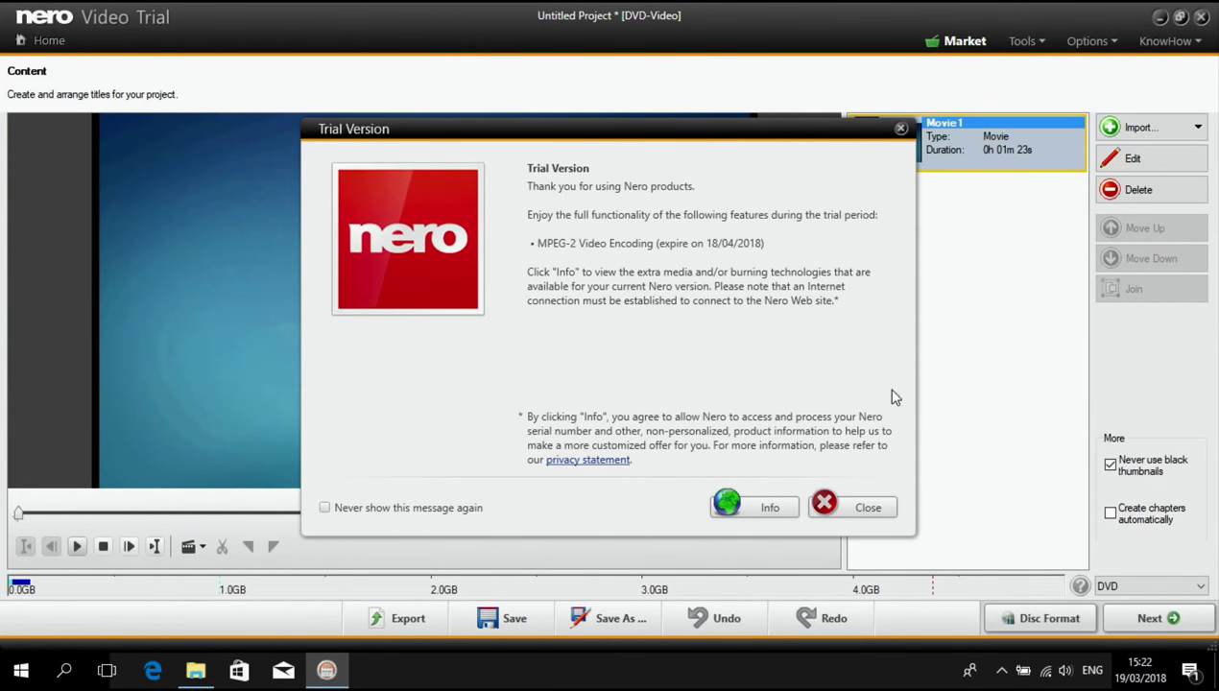
pyautogui.click(830, 507)
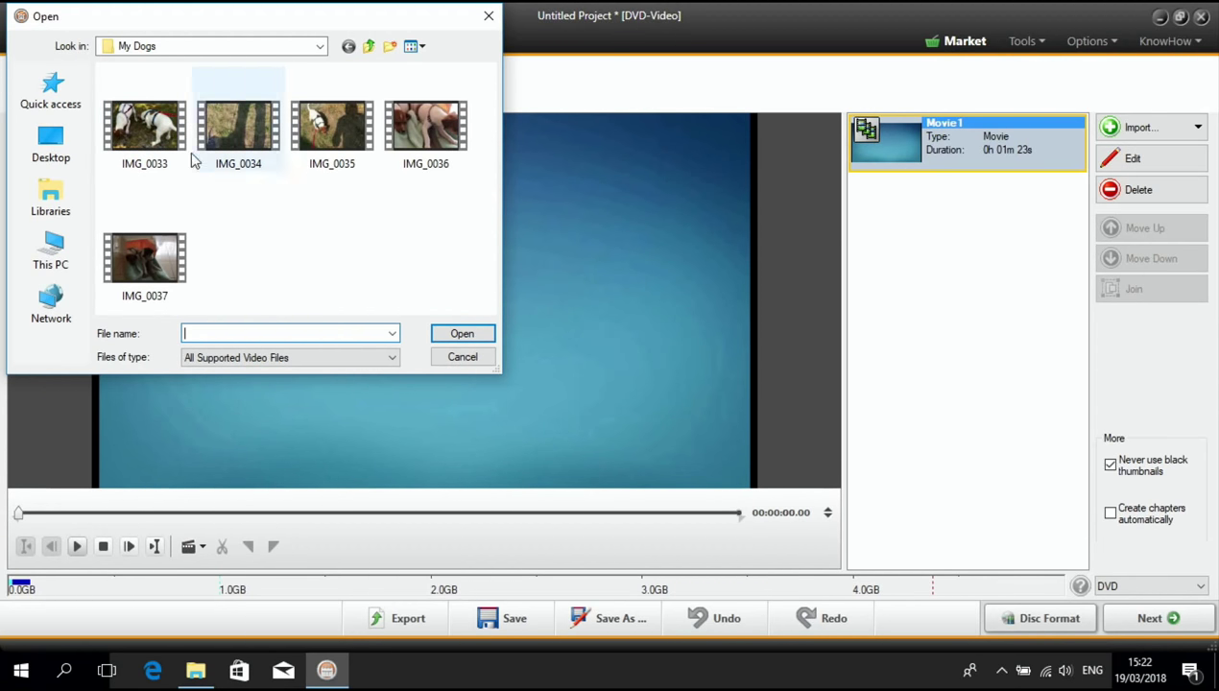
pyautogui.click(149, 141)
pyautogui.keyDown('shift'); pyautogui.click(322, 135); pyautogui.keyUp('shift')
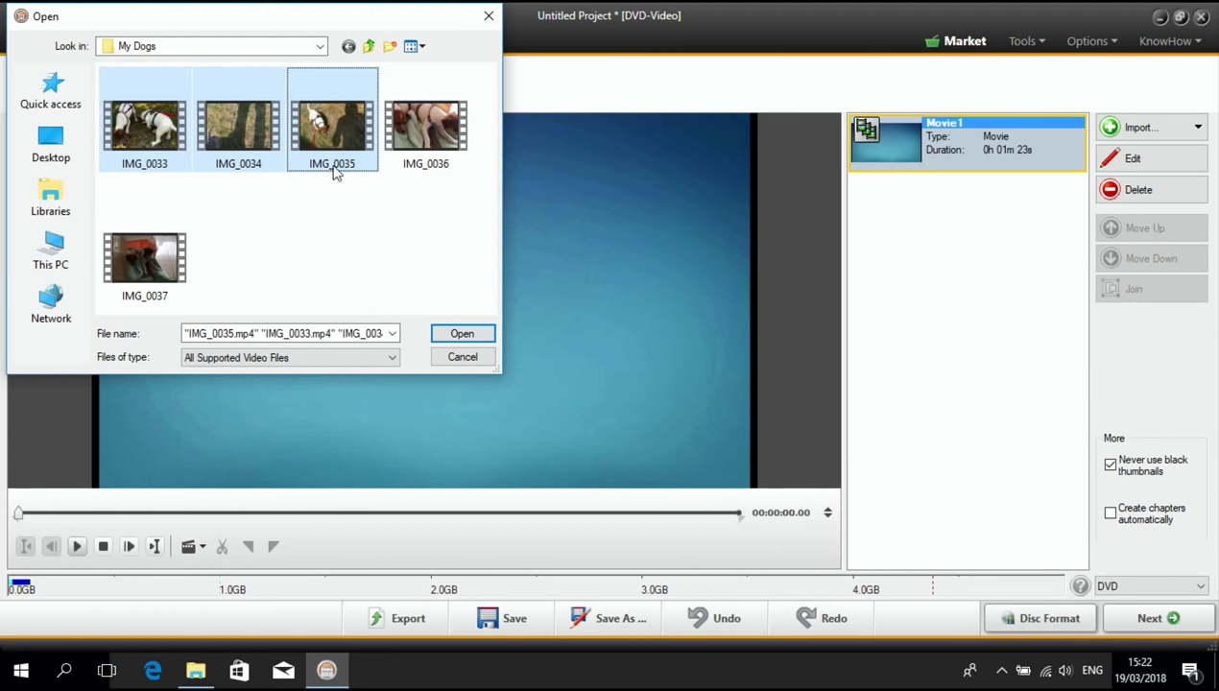
pyautogui.click(462, 335)
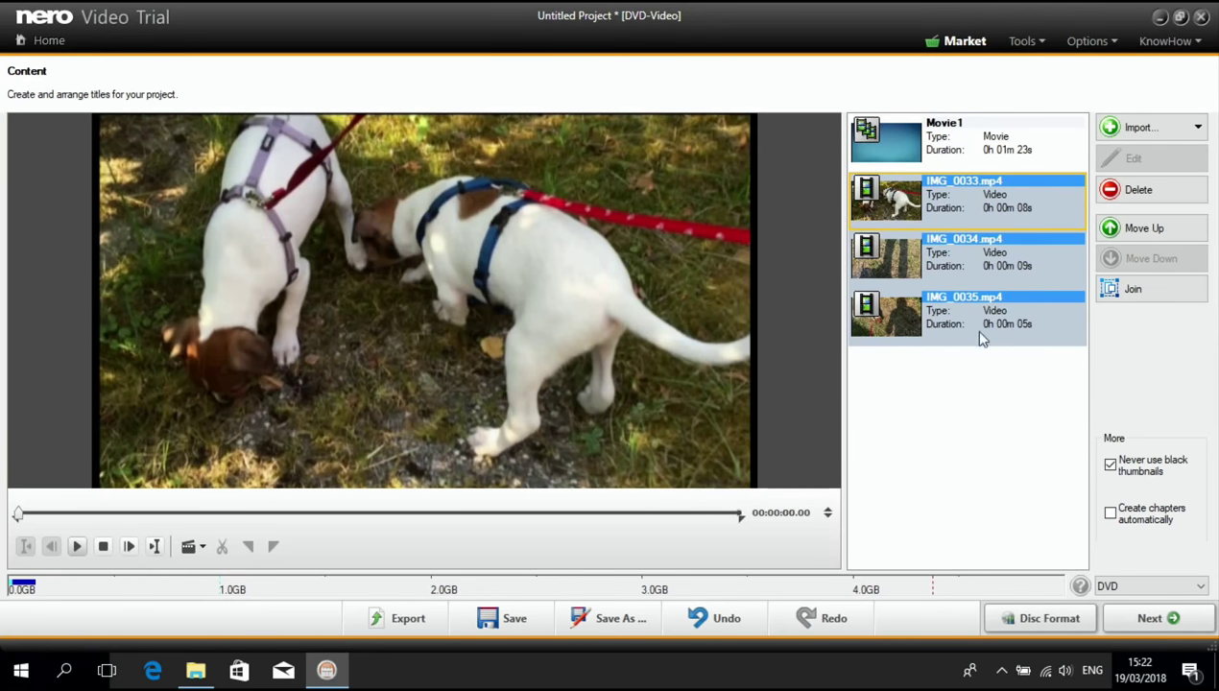
# Step: Reorder the DVD titles to Movie1, IMG_0035, IMG_0034, IMG_0033
pyautogui.click(969, 415)
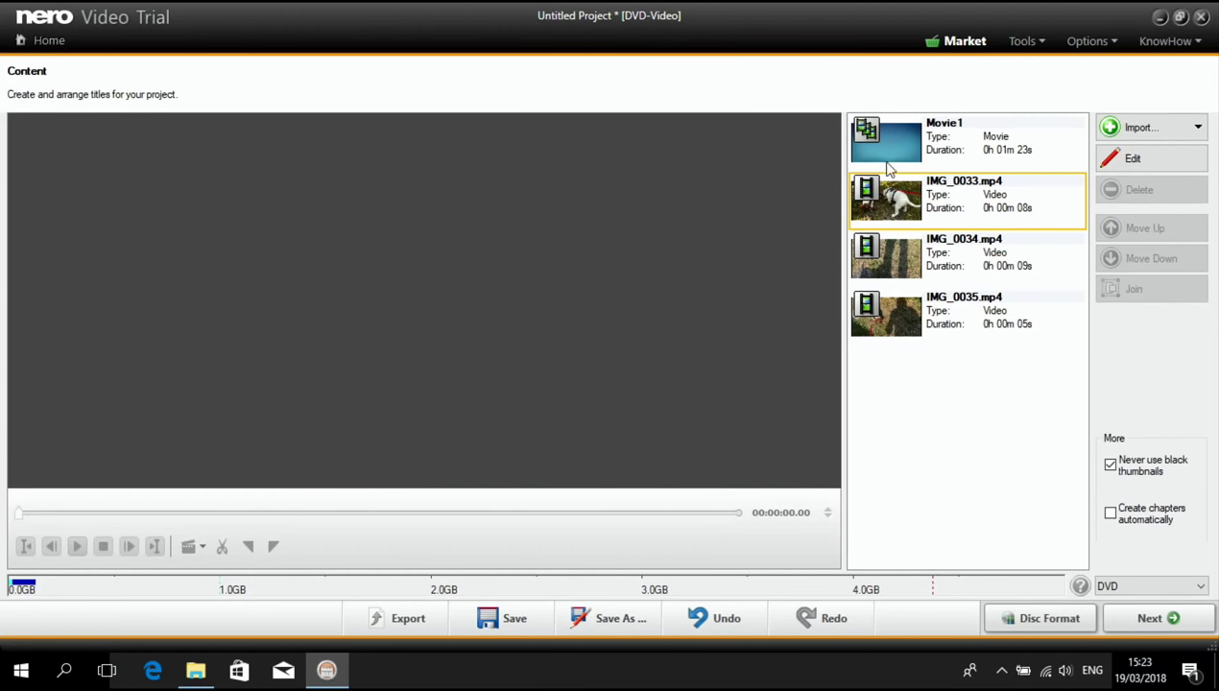
pyautogui.press('Up')
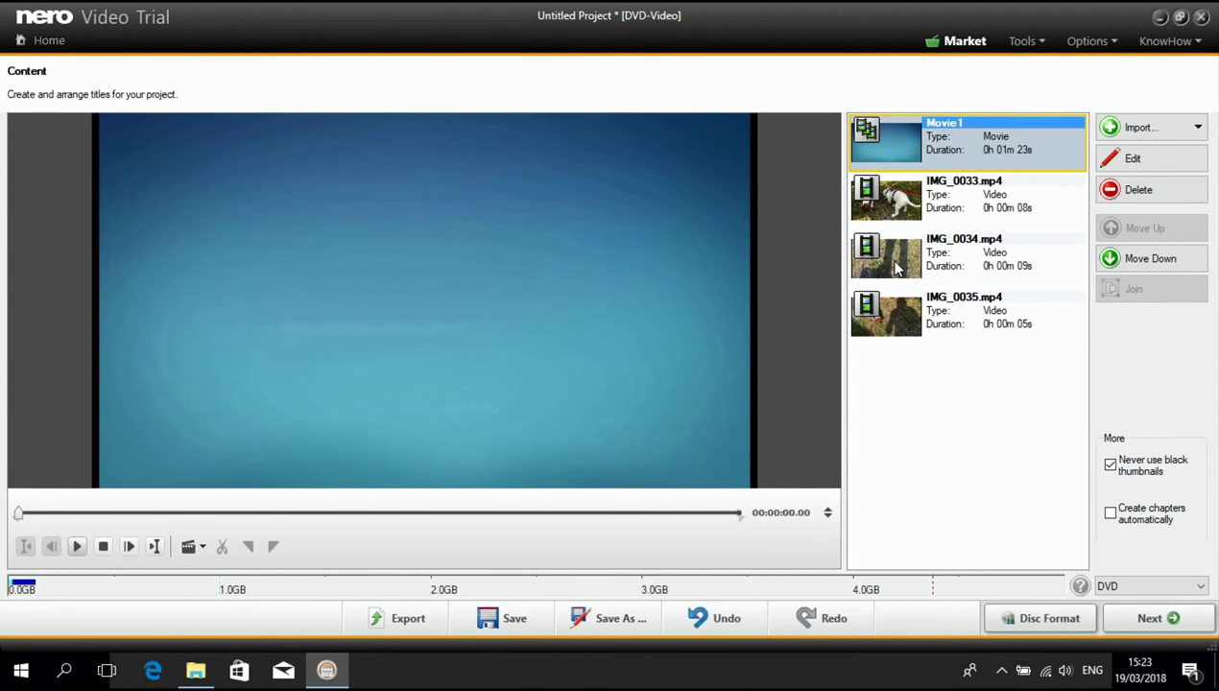
pyautogui.click(896, 268)
pyautogui.keyDown('ctrl'); pyautogui.click(897, 203); pyautogui.keyUp('ctrl')
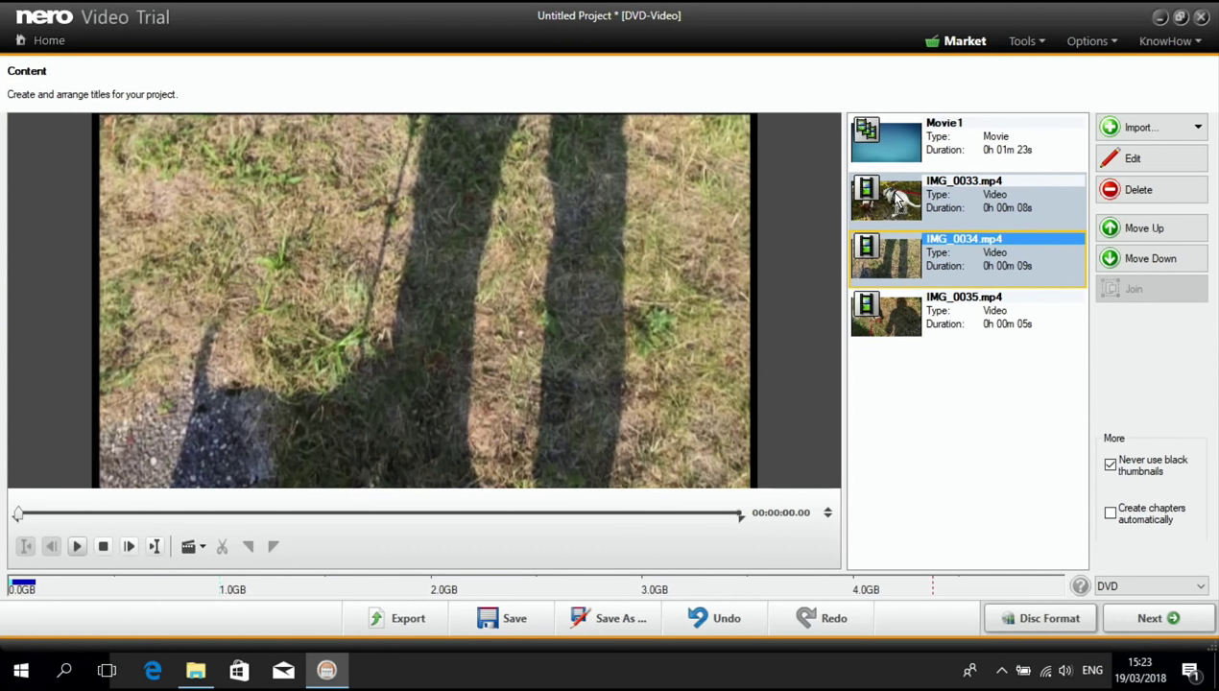
pyautogui.moveTo(898, 197); pyautogui.dragTo(897, 259)
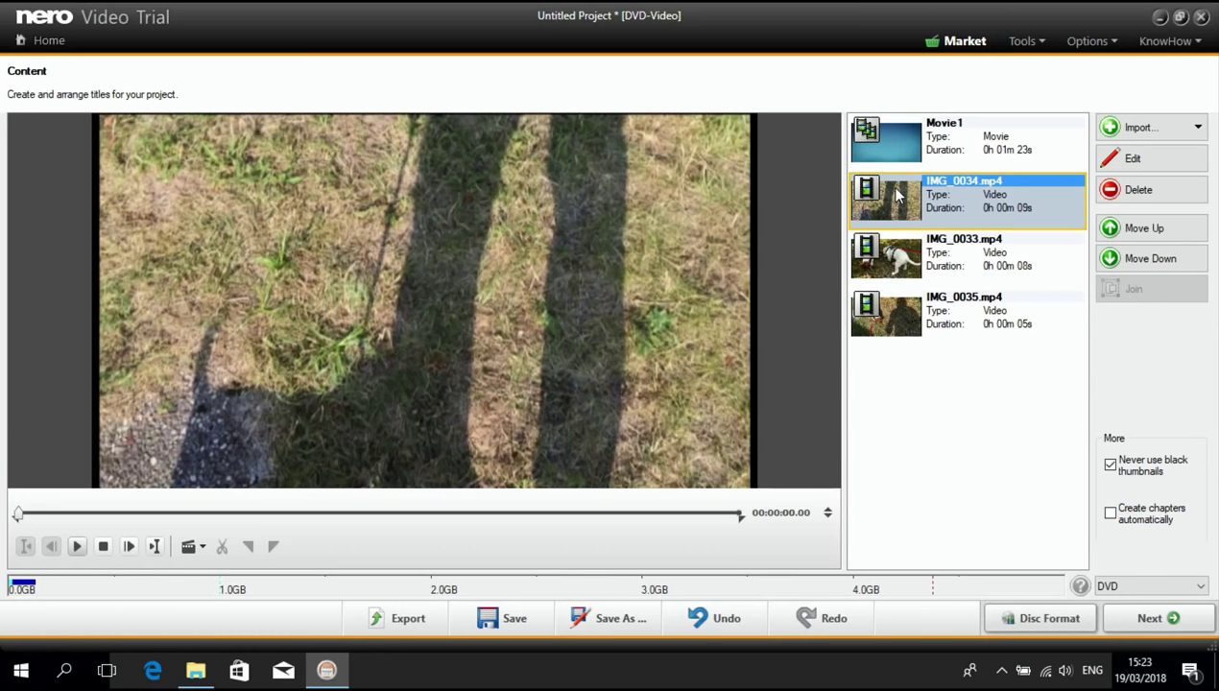
pyautogui.click(888, 403)
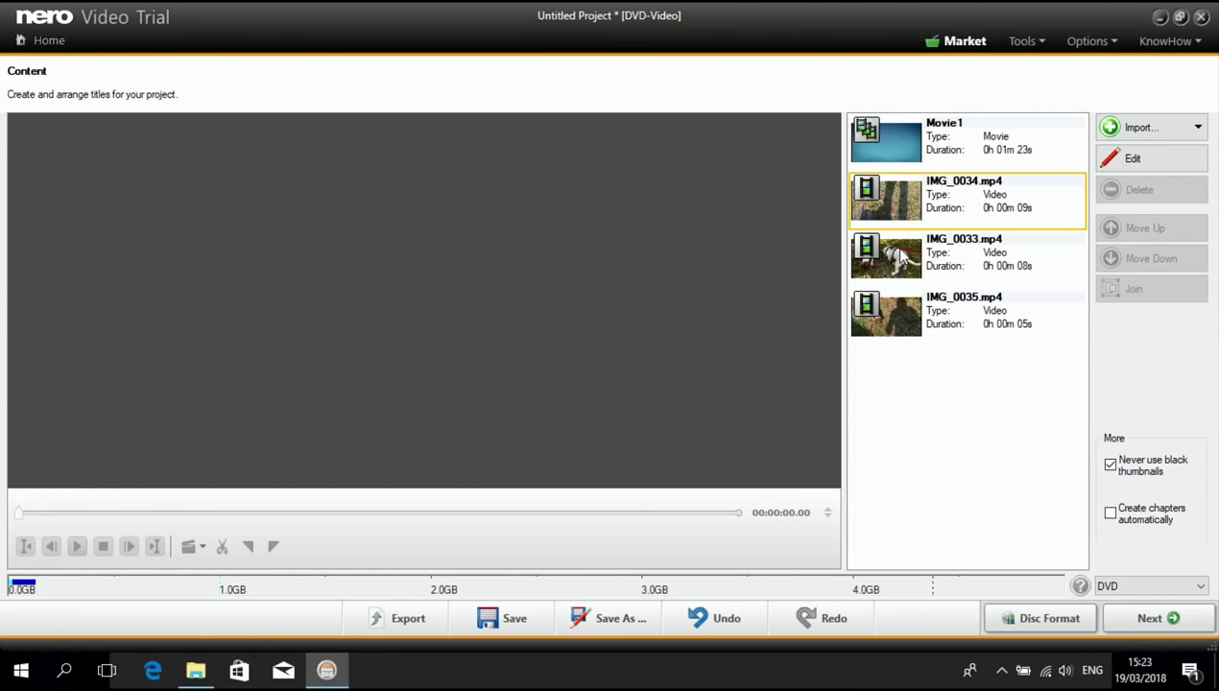
pyautogui.click(907, 309)
pyautogui.keyDown('ctrl'); pyautogui.click(912, 240); pyautogui.keyUp('ctrl')
pyautogui.moveTo(914, 309); pyautogui.dragTo(942, 387)
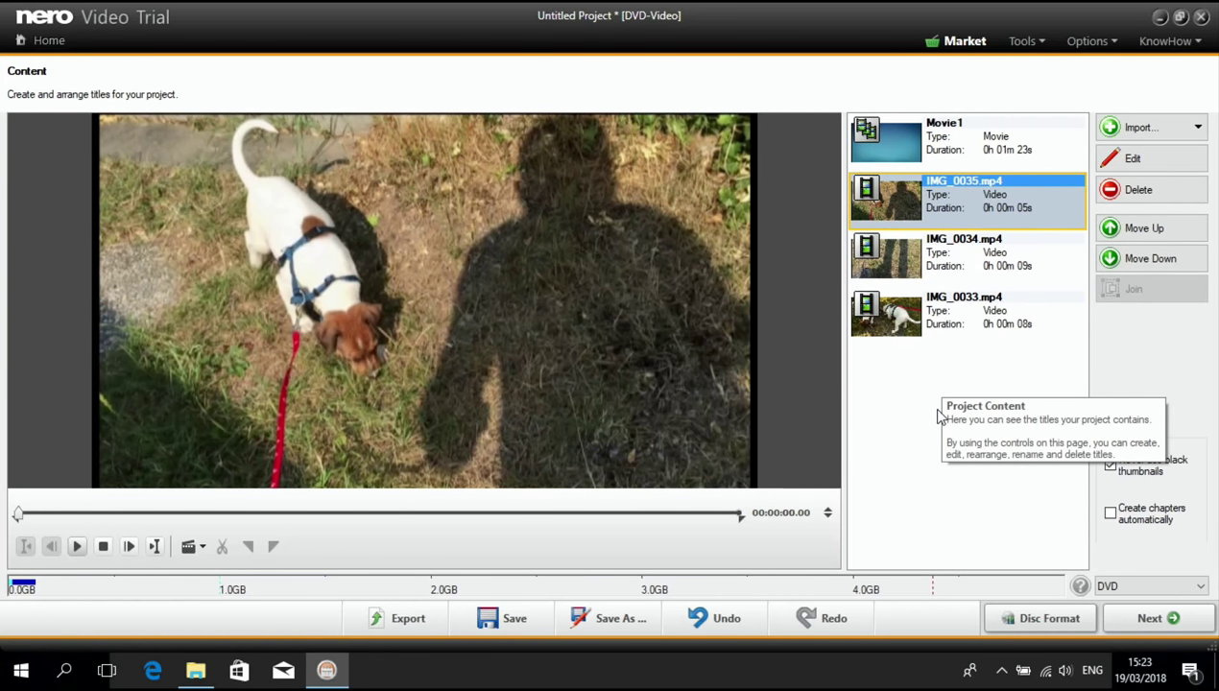
pyautogui.click(940, 418)
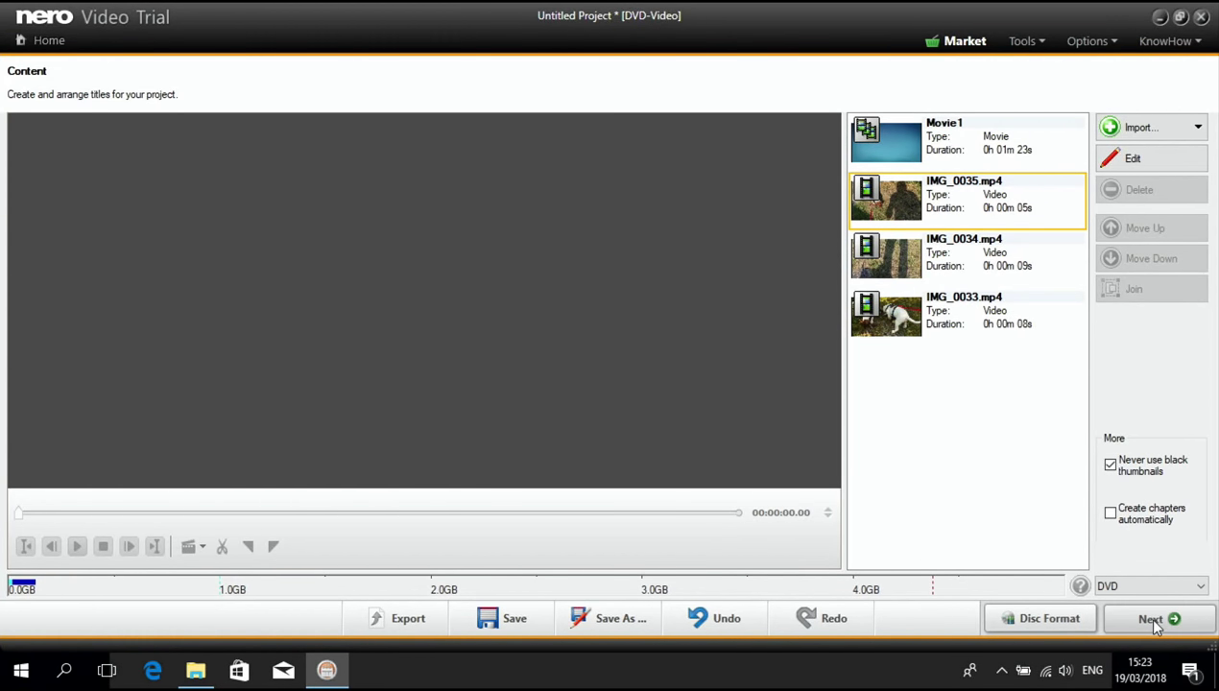
# Step: Open menu editing and rearrange the four title buttons, placing Movie1 on the right-hand hill
pyautogui.click(1154, 620)
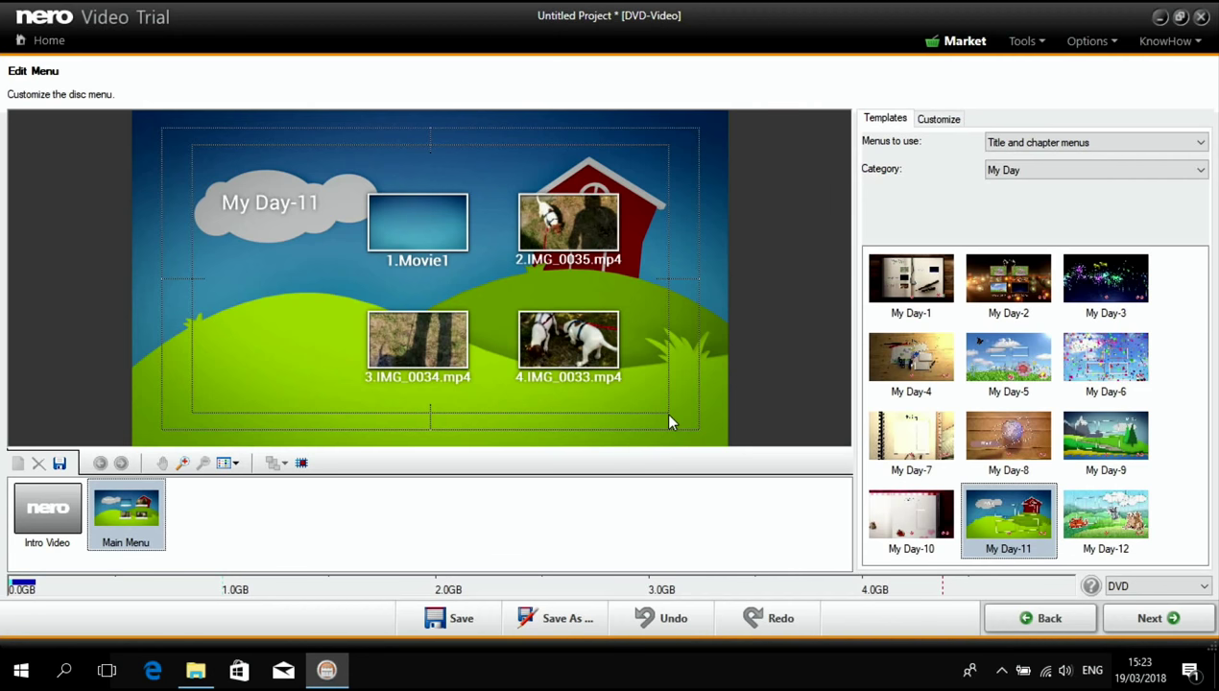
pyautogui.moveTo(428, 240); pyautogui.dragTo(405, 244)
pyautogui.moveTo(533, 237); pyautogui.dragTo(213, 286)
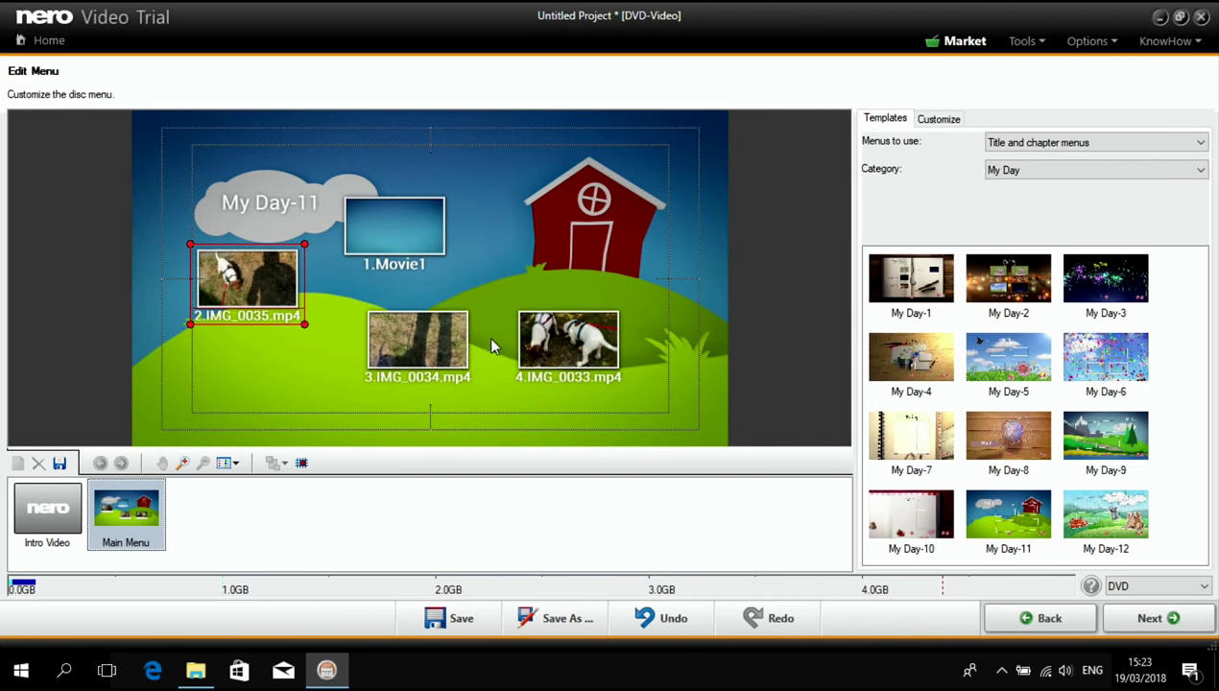
pyautogui.moveTo(423, 345); pyautogui.dragTo(288, 363)
pyautogui.moveTo(547, 363); pyautogui.dragTo(433, 363)
pyautogui.moveTo(393, 224); pyautogui.dragTo(602, 315)
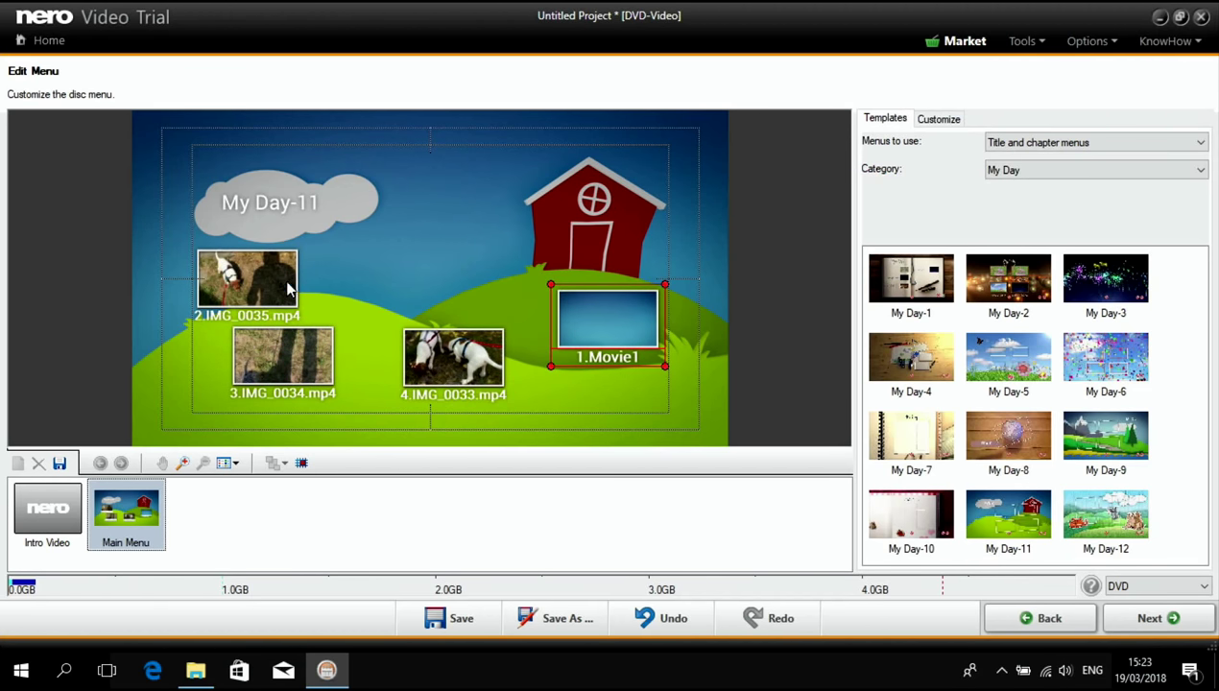
# Step: Change the My Day-11 menu title to 'For Grandma' and drag it off the cloud
pyautogui.click(270, 205)
pyautogui.doubleClick(270, 207)
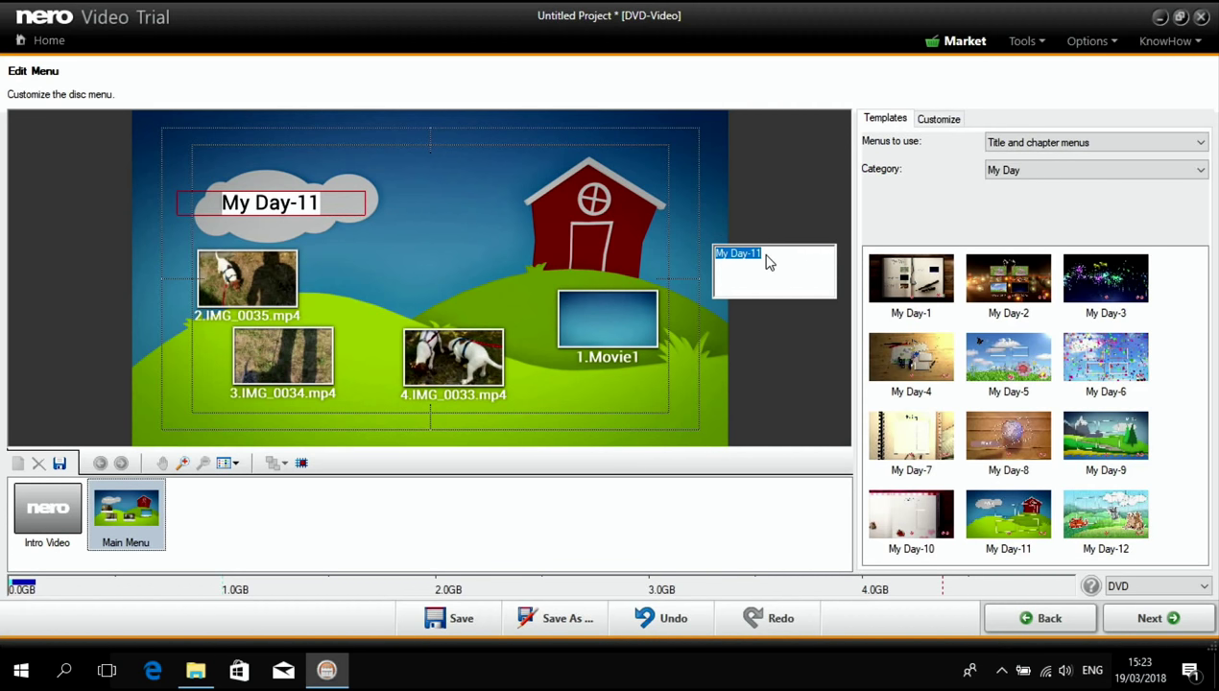
pyautogui.press('BackSpace')
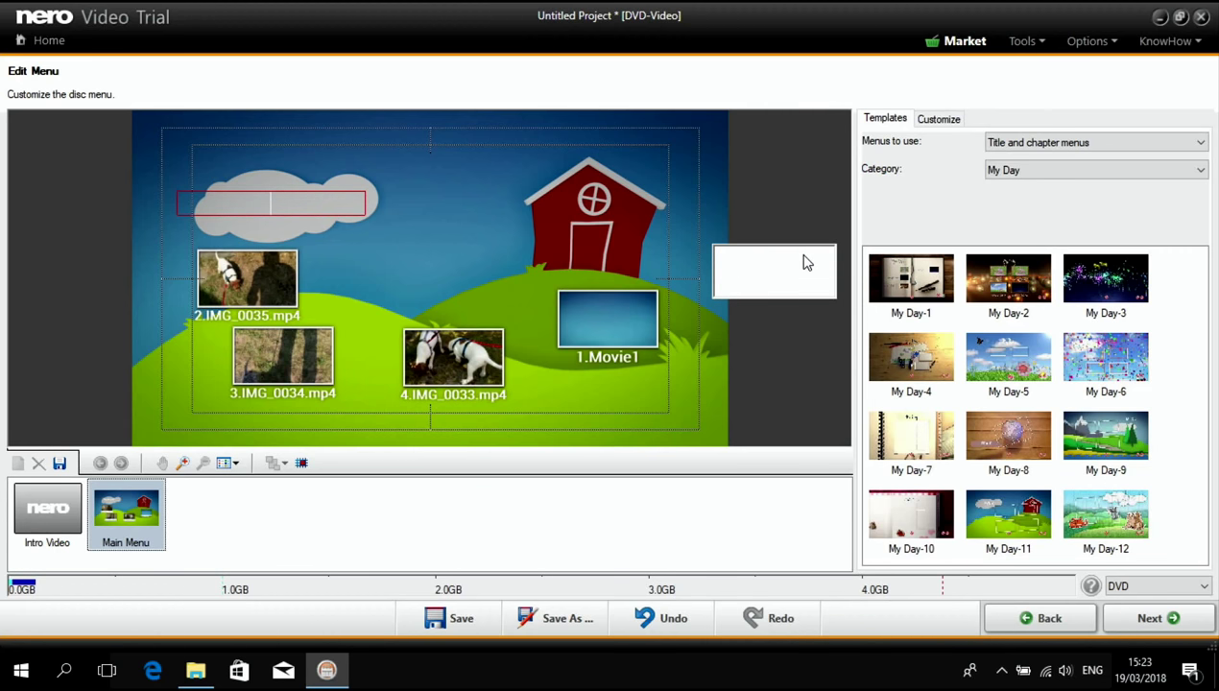
pyautogui.write('For G')
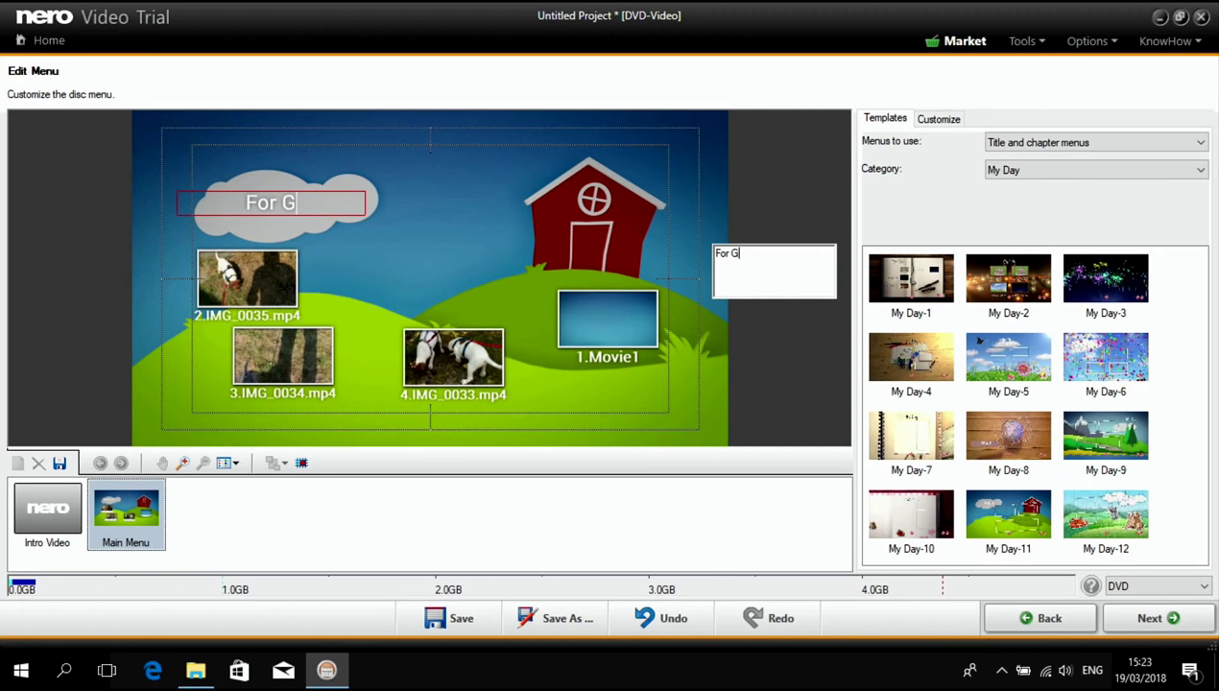
pyautogui.write('Randma')
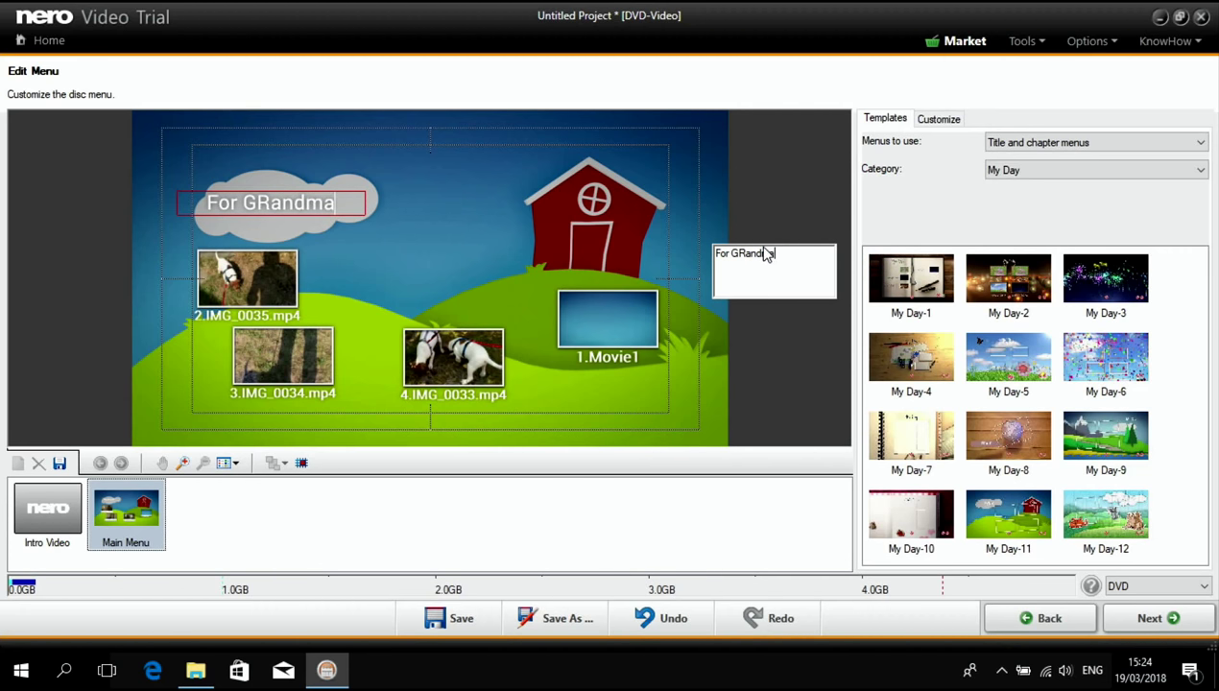
pyautogui.moveTo(737, 257); pyautogui.dragTo(748, 260)
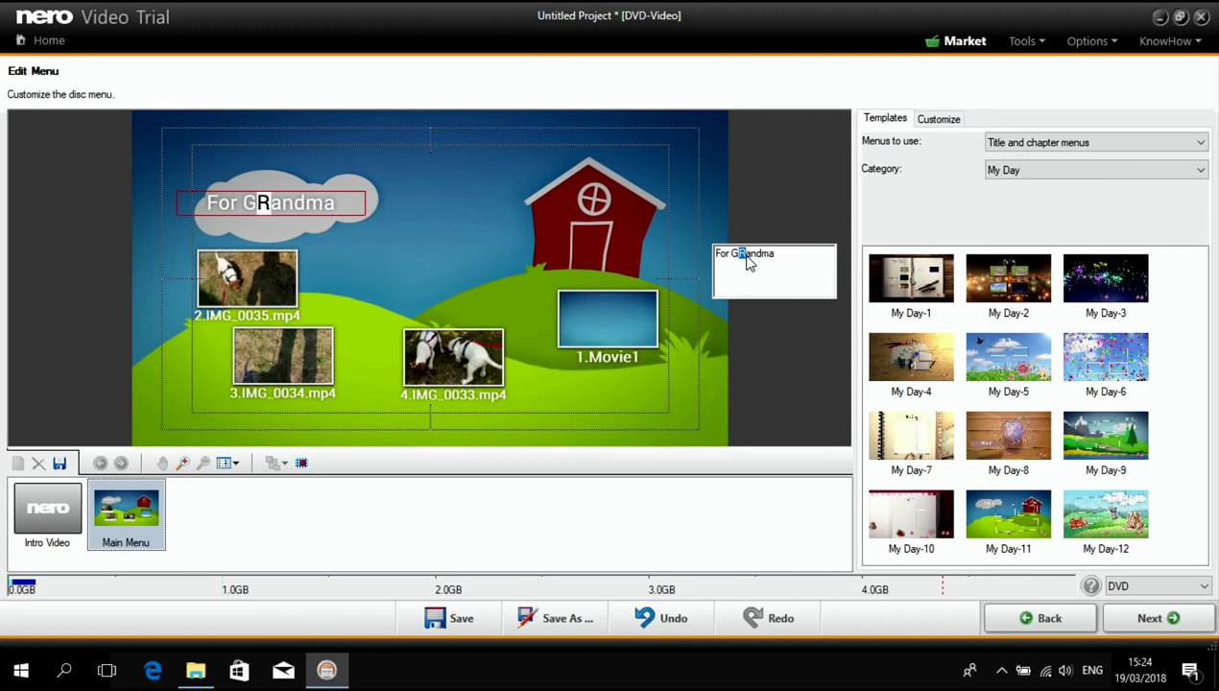
pyautogui.write('r')
pyautogui.click(651, 209)
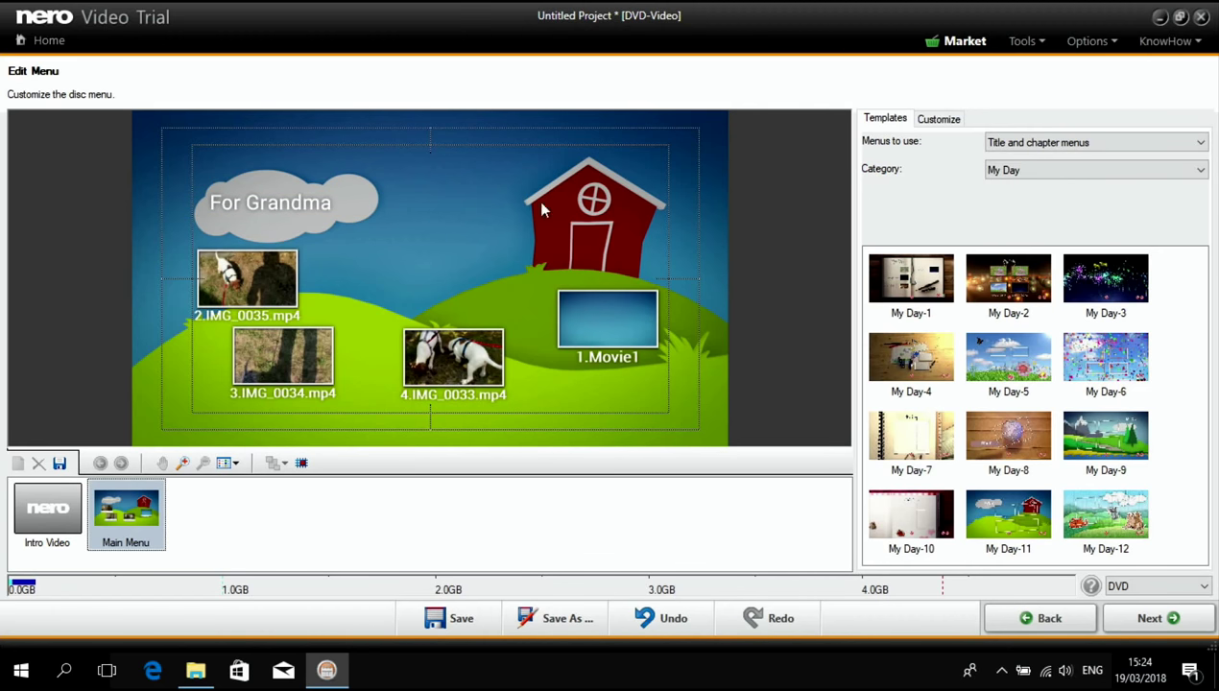
pyautogui.moveTo(306, 205); pyautogui.dragTo(470, 252)
# Step: Centre the For Grandma title and stack IMG_0035, IMG_0034 and IMG_0033 down the left
pyautogui.moveTo(267, 276); pyautogui.dragTo(282, 190)
pyautogui.moveTo(303, 365); pyautogui.dragTo(280, 278)
pyautogui.moveTo(447, 369); pyautogui.dragTo(261, 384)
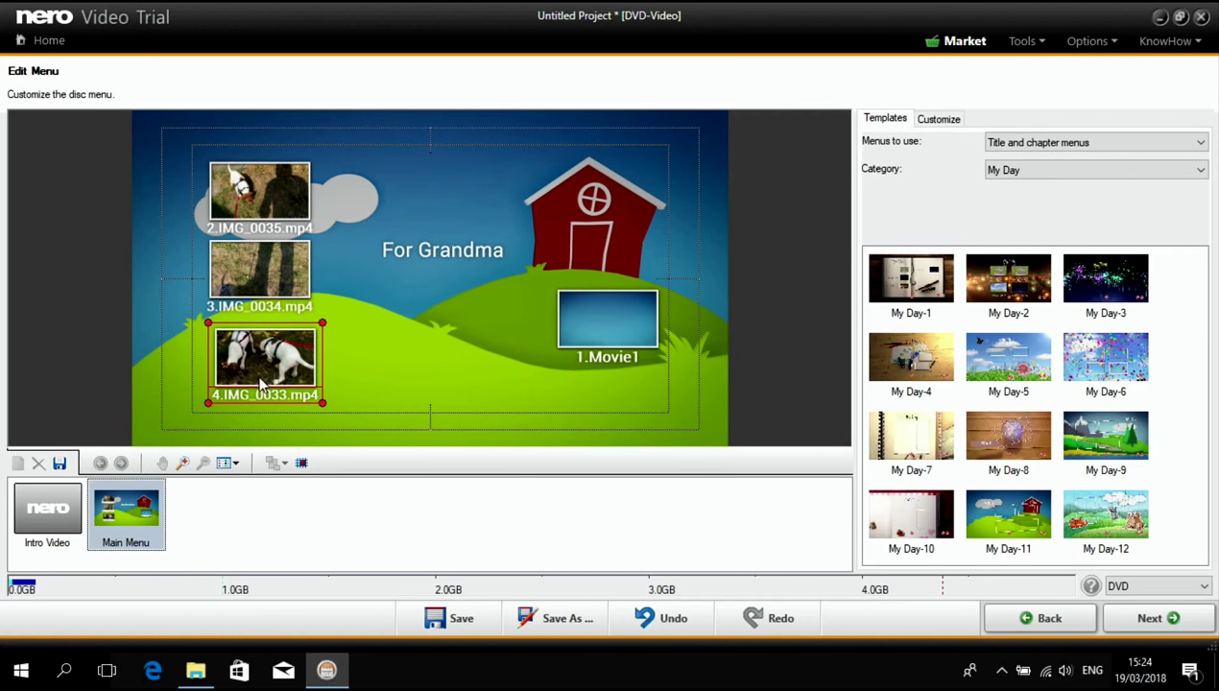
pyautogui.moveTo(298, 211); pyautogui.dragTo(289, 236)
# Step: Resize the IMG_0034 and IMG_0033 buttons to match and lower the column slightly
pyautogui.click(293, 278)
pyautogui.moveTo(316, 314); pyautogui.dragTo(289, 309)
pyautogui.click(291, 368)
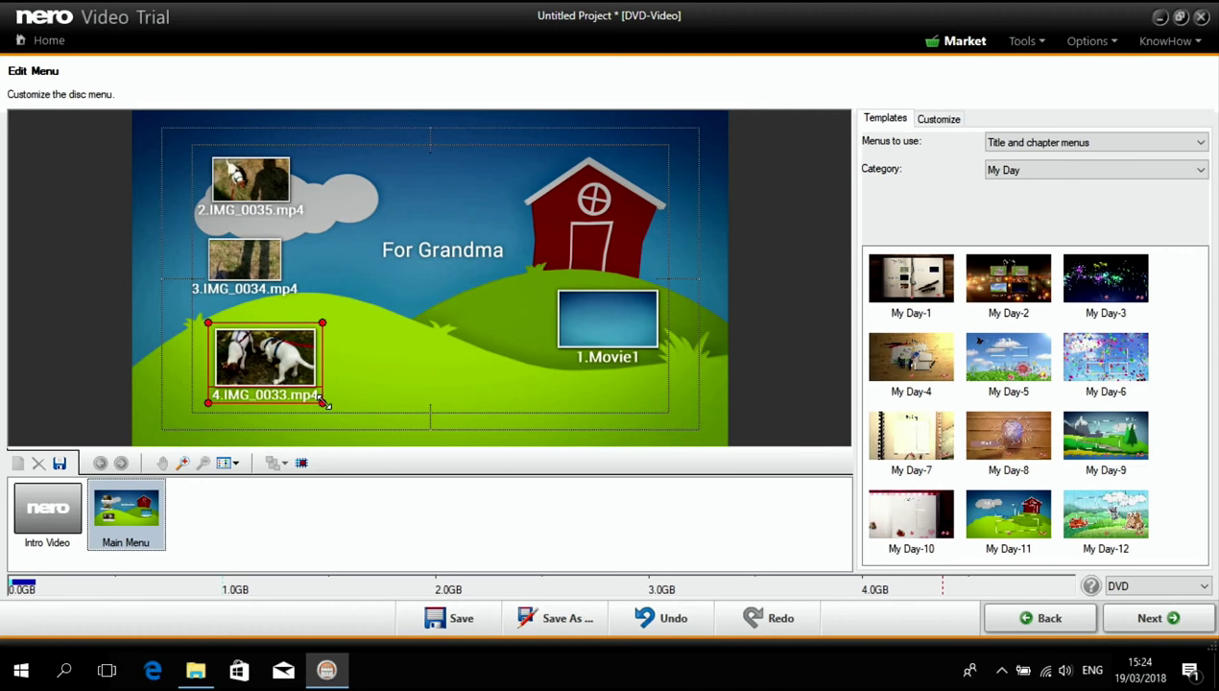
pyautogui.moveTo(324, 404); pyautogui.dragTo(308, 390)
pyautogui.click(278, 291)
pyautogui.moveTo(306, 301); pyautogui.dragTo(271, 310)
pyautogui.click(265, 377)
pyautogui.moveTo(252, 198); pyautogui.dragTo(278, 226)
# Step: Place the Movie1 button under the For Grandma title and enlarge it
pyautogui.moveTo(610, 332); pyautogui.dragTo(449, 312)
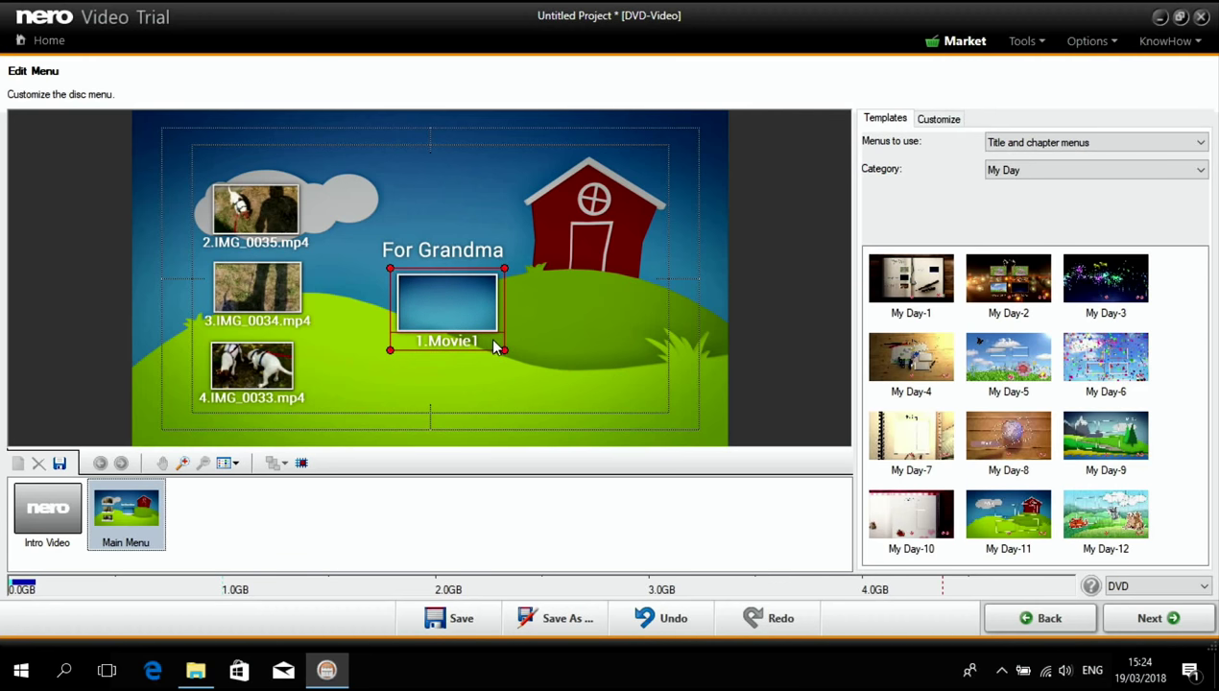
pyautogui.moveTo(504, 350); pyautogui.dragTo(563, 385)
pyautogui.moveTo(508, 326); pyautogui.dragTo(486, 332)
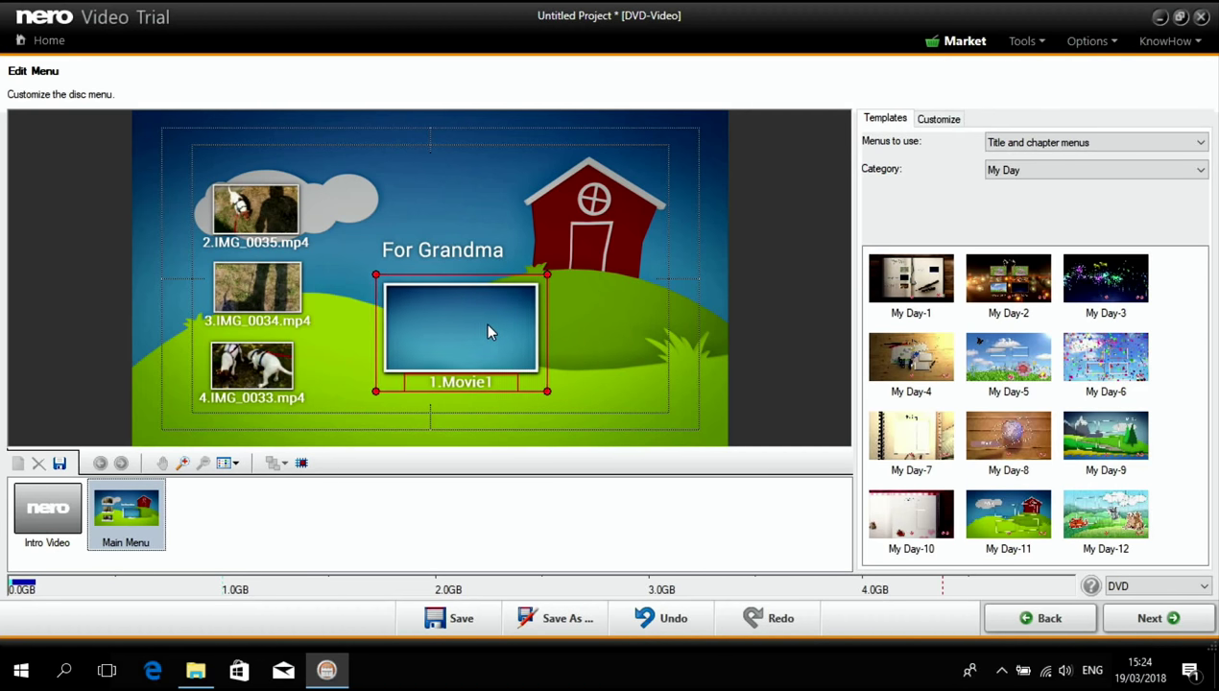
# Step: Relabel the 1.Movie1 button as '1.My Dogs', correcting typos along the way
pyautogui.click(450, 382)
pyautogui.doubleClick(449, 382)
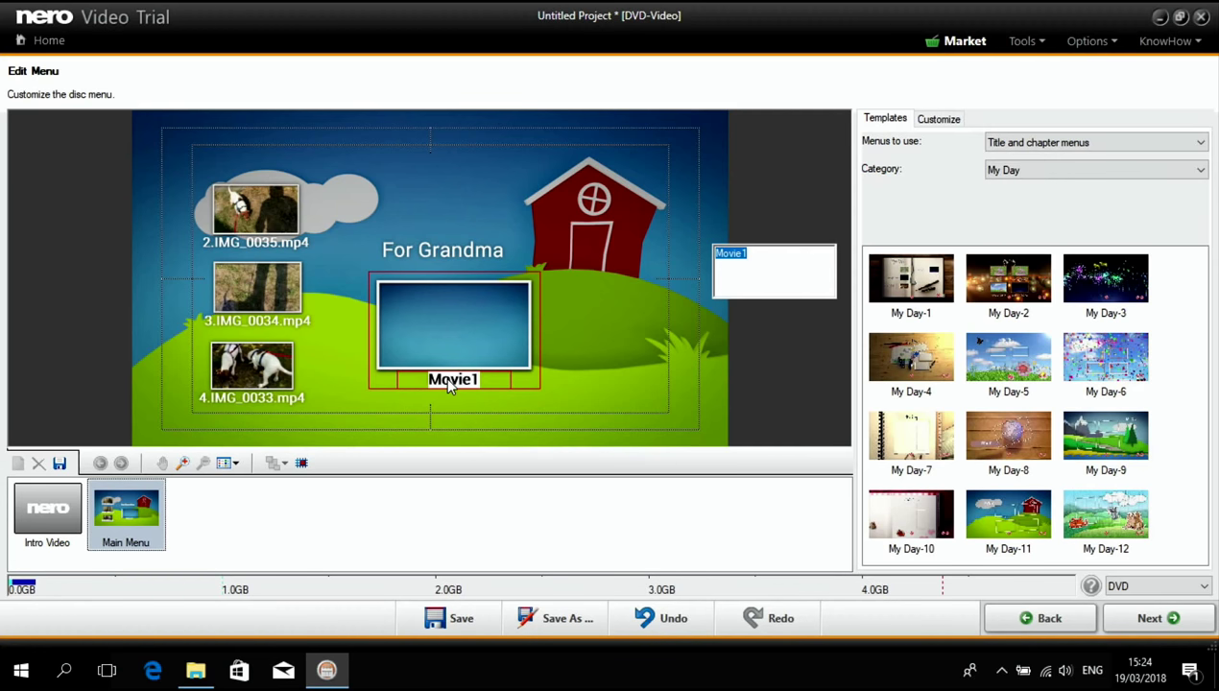
pyautogui.press('BackSpace')
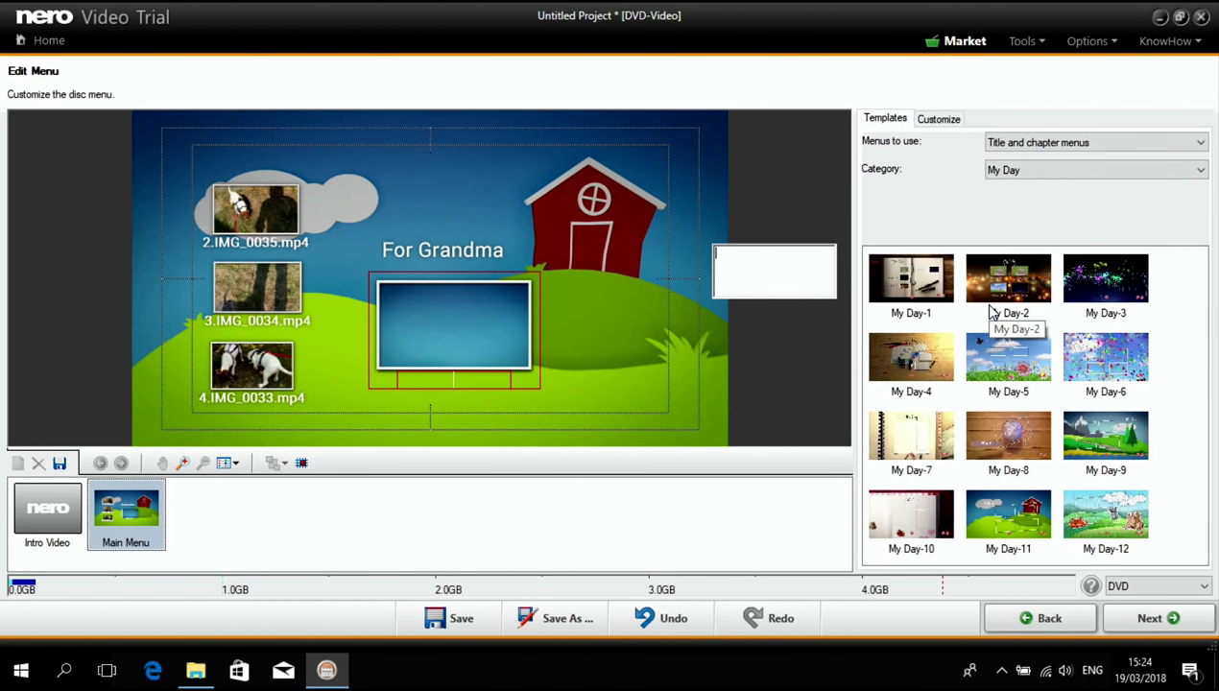
pyautogui.write('My G')
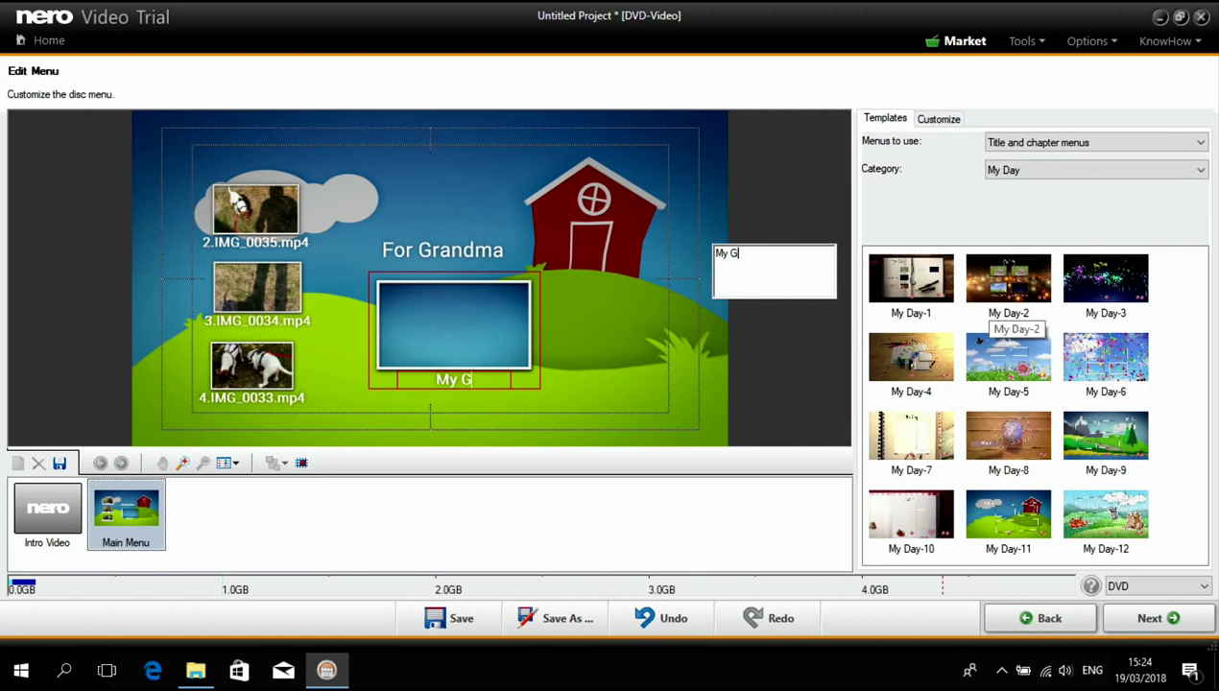
pyautogui.press('BackSpace')
pyautogui.write('Doga')
pyautogui.press('BackSpace')
pyautogui.write('s')
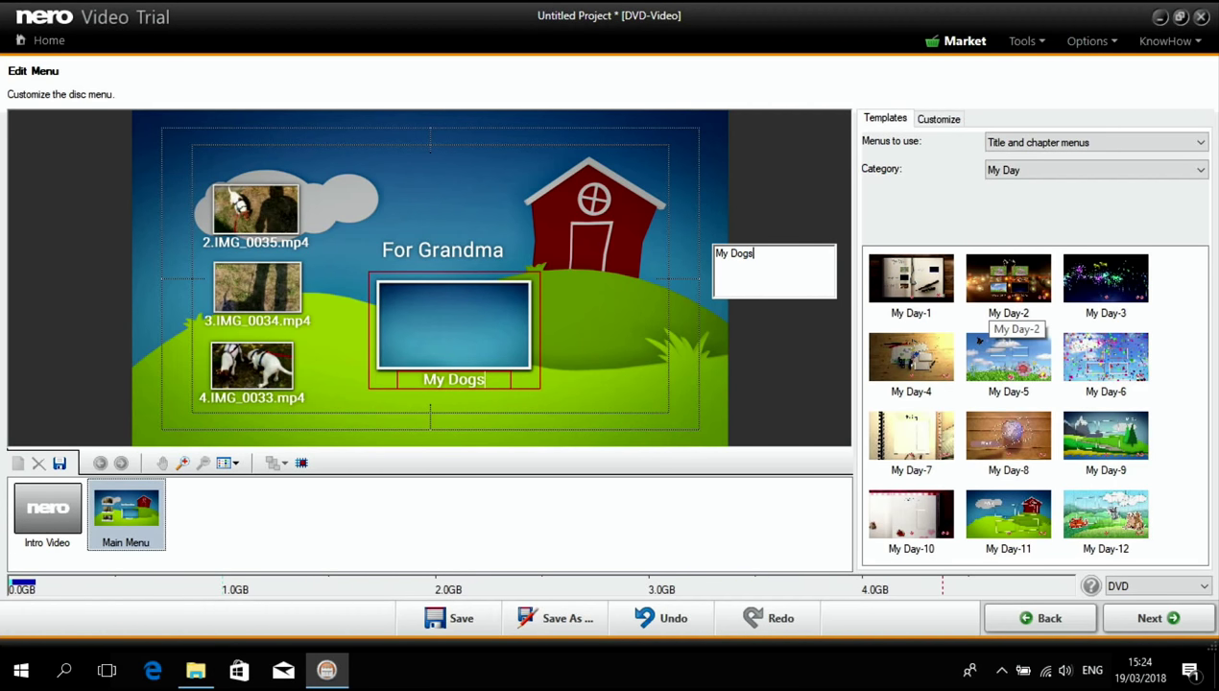
pyautogui.click(609, 220)
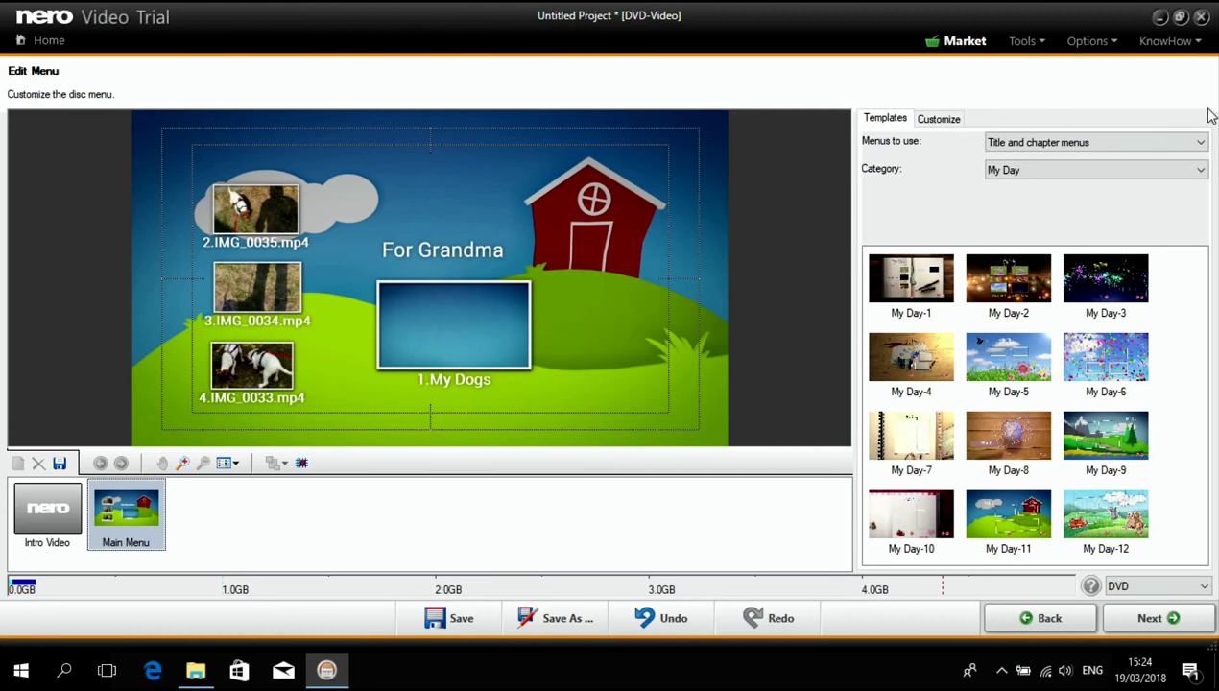
pyautogui.click(1201, 173)
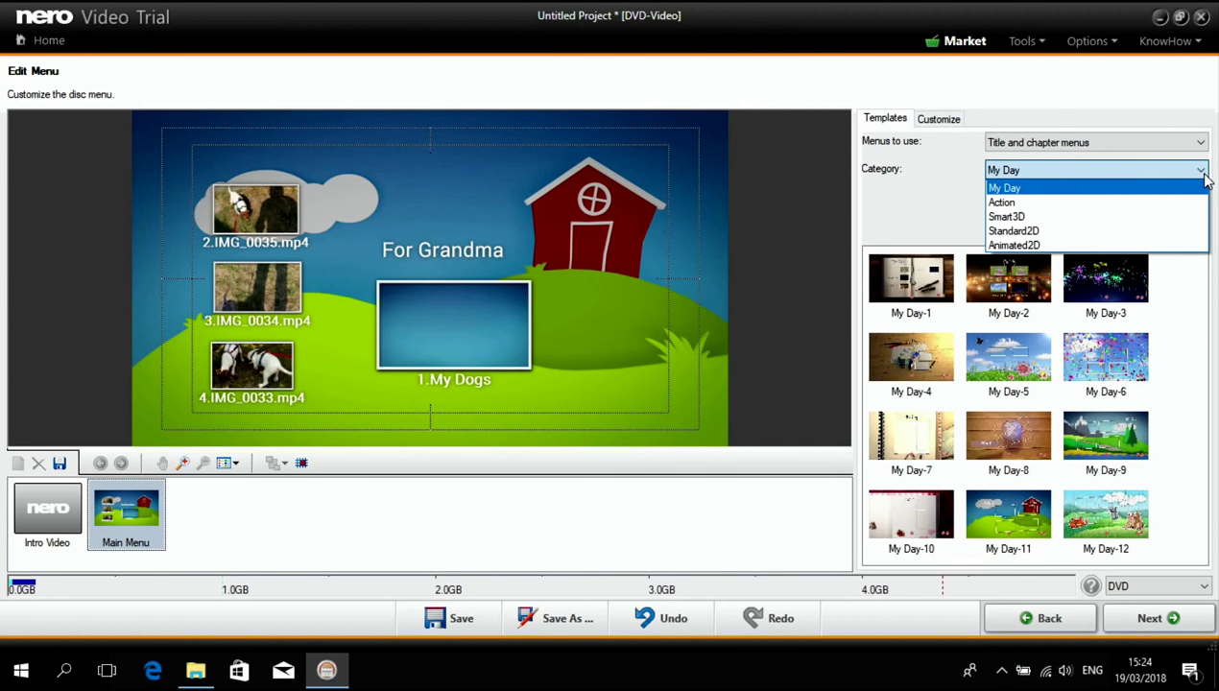
pyautogui.click(1010, 201)
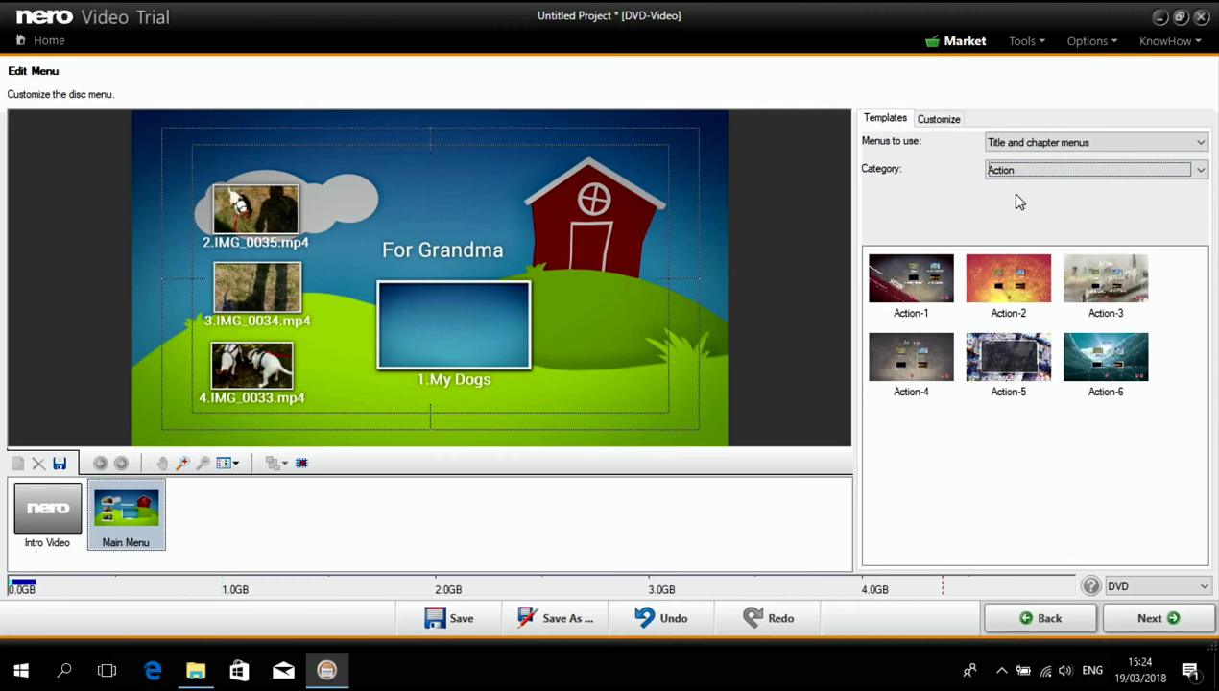
pyautogui.click(1197, 171)
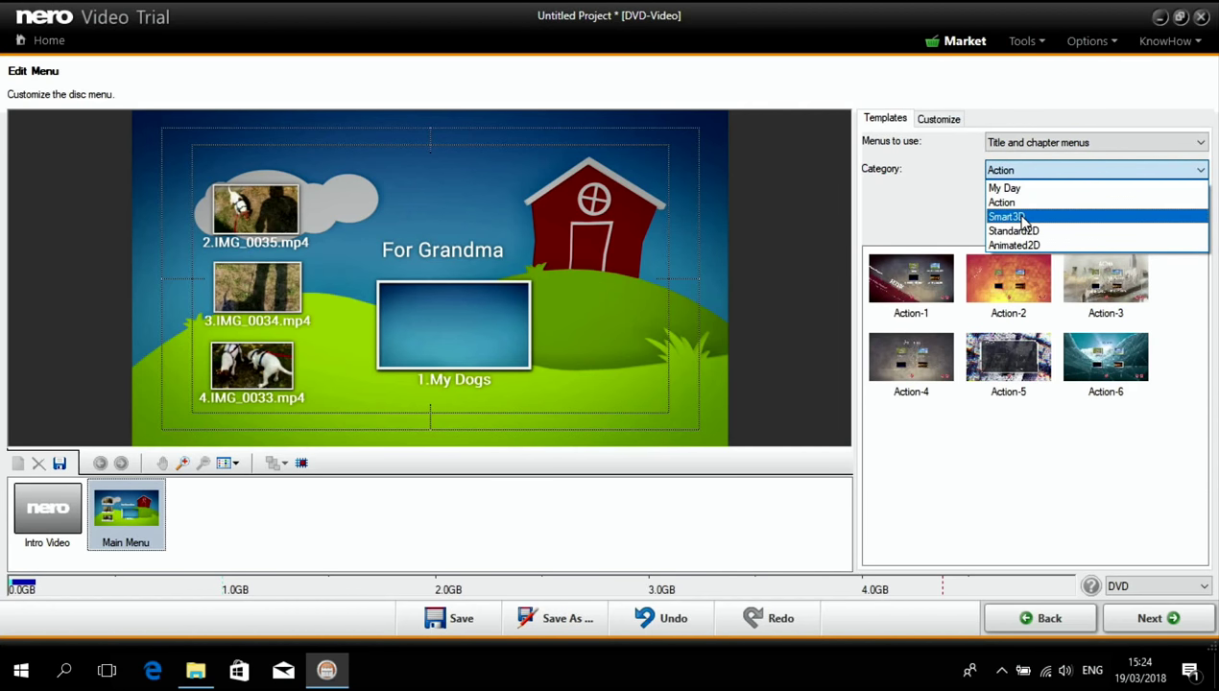
pyautogui.click(1017, 217)
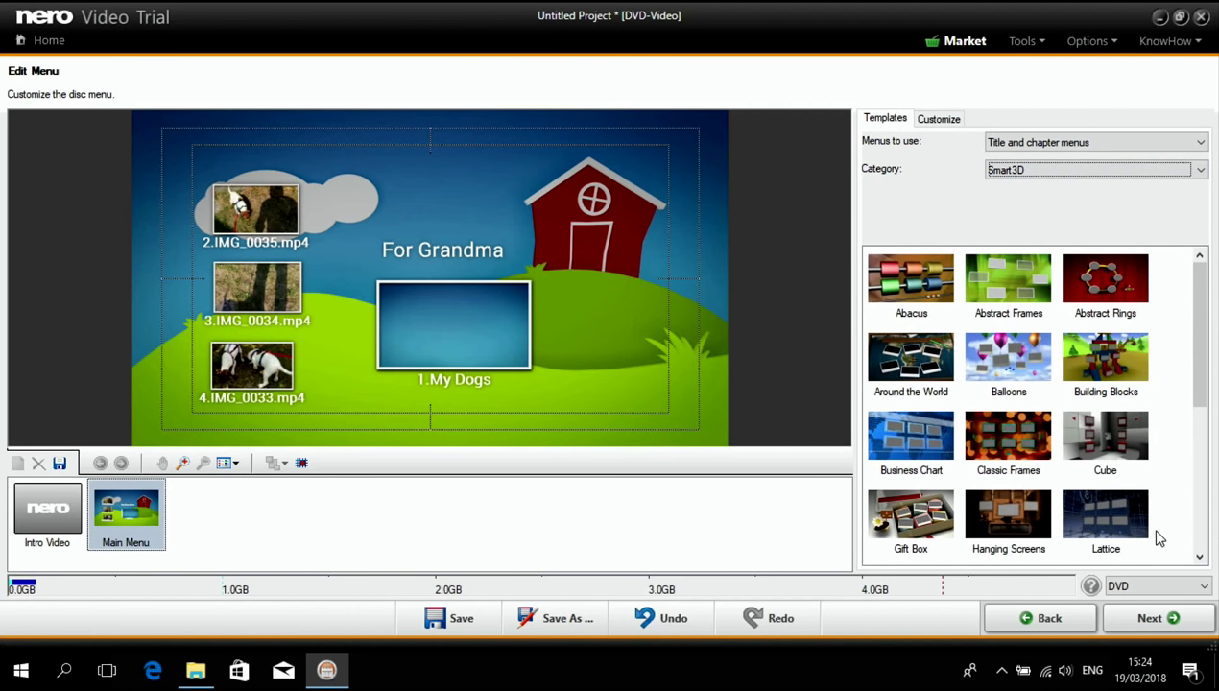
pyautogui.click(1200, 173)
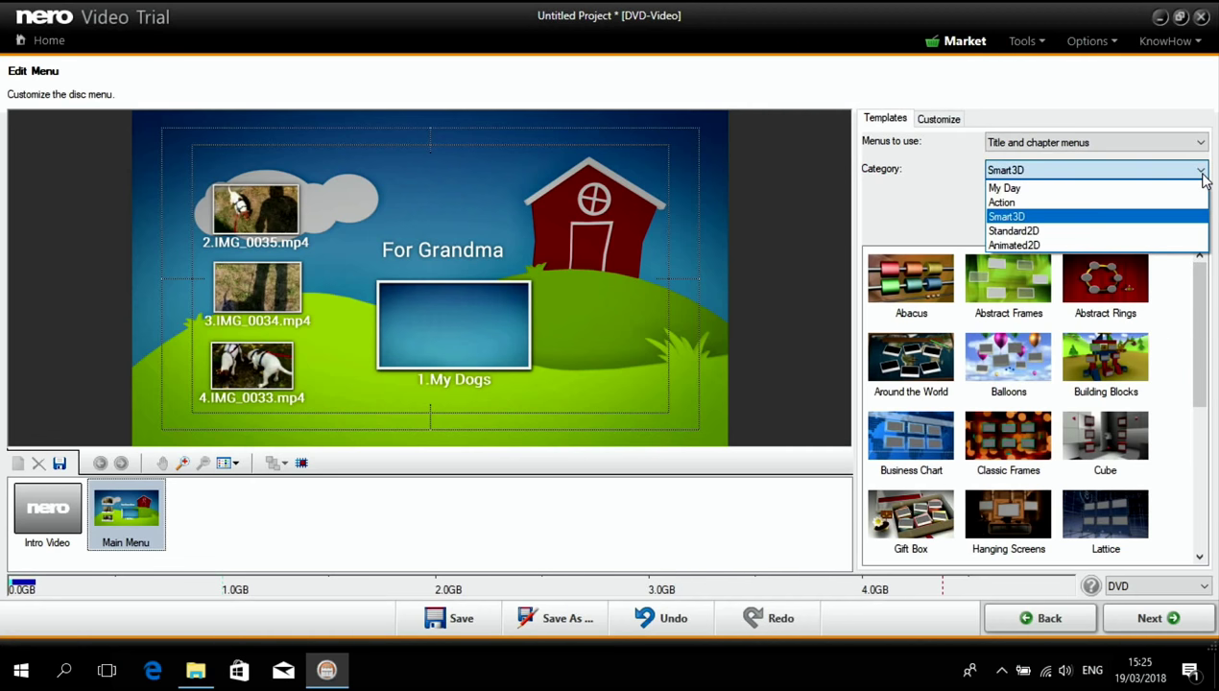
pyautogui.click(1022, 233)
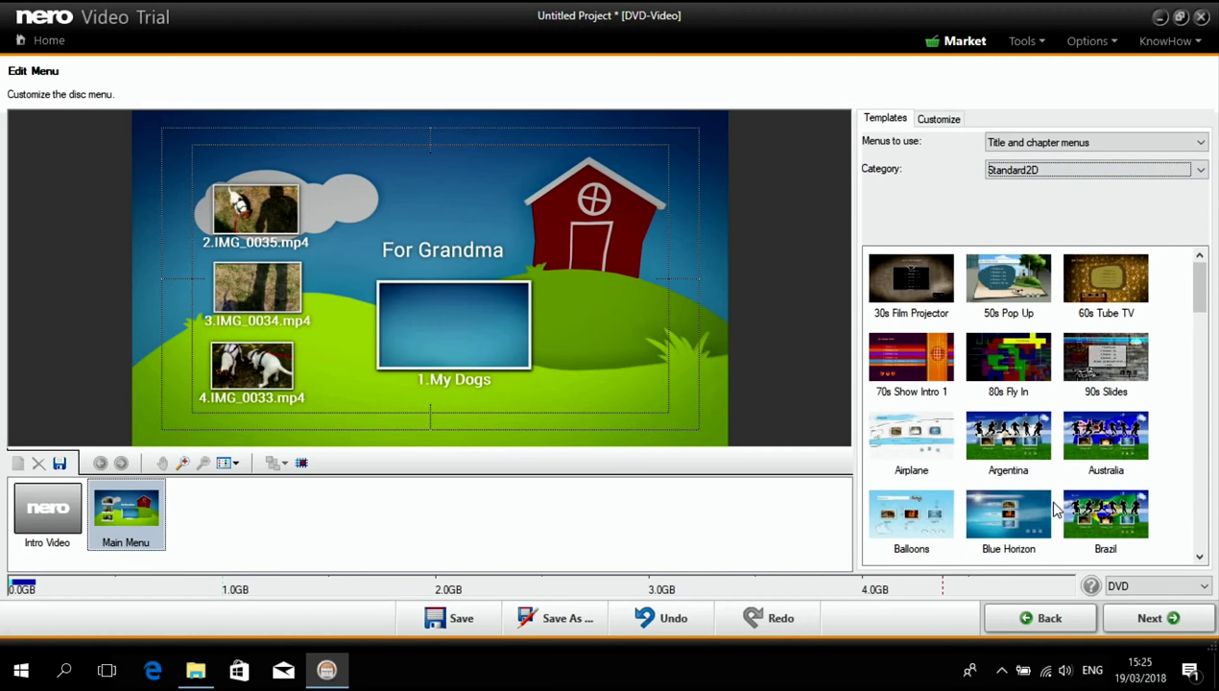
pyautogui.click(1201, 173)
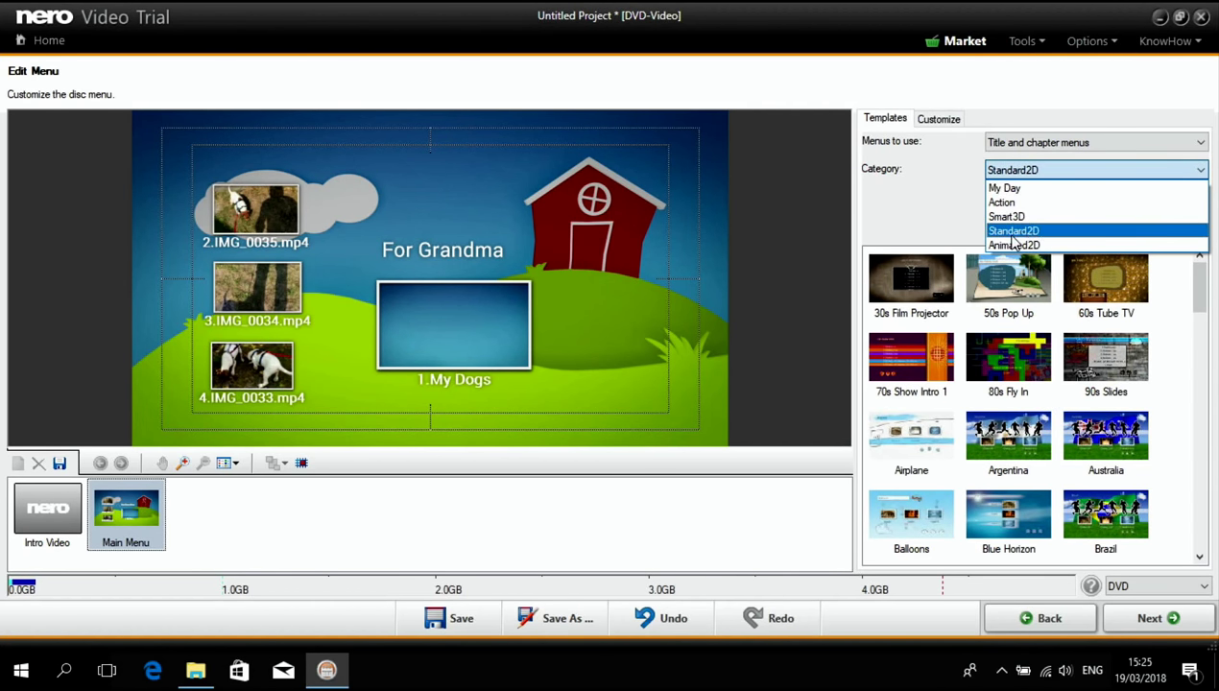
pyautogui.click(1001, 246)
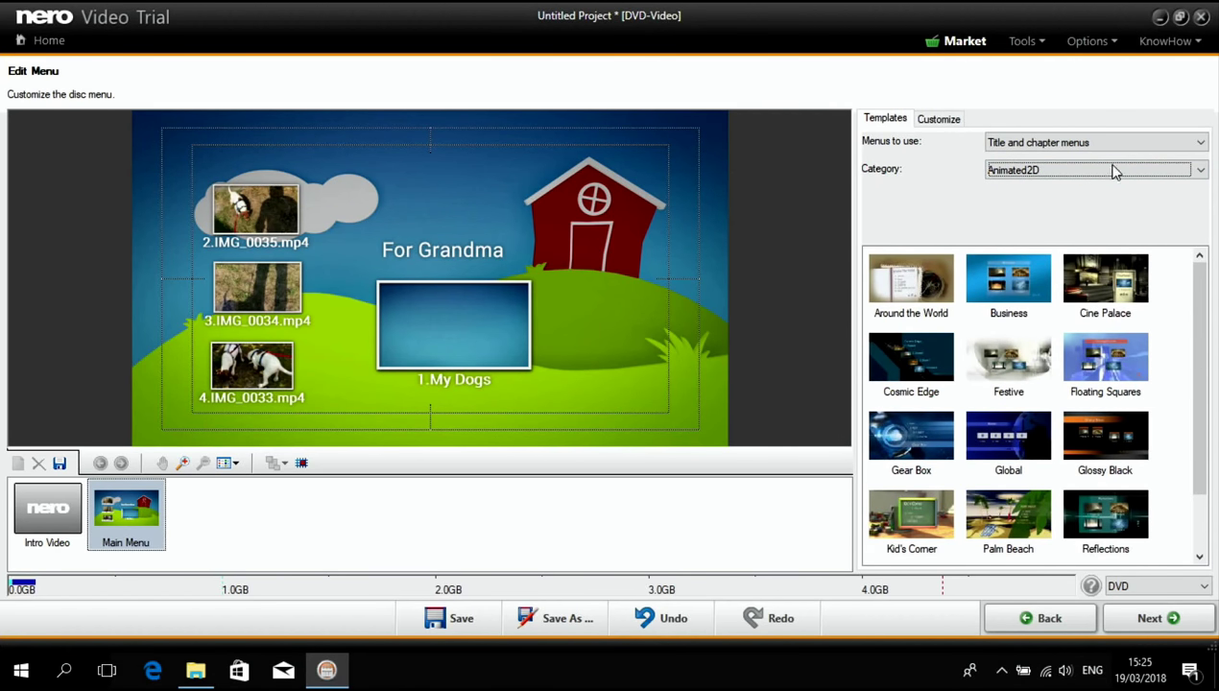
pyautogui.click(1200, 172)
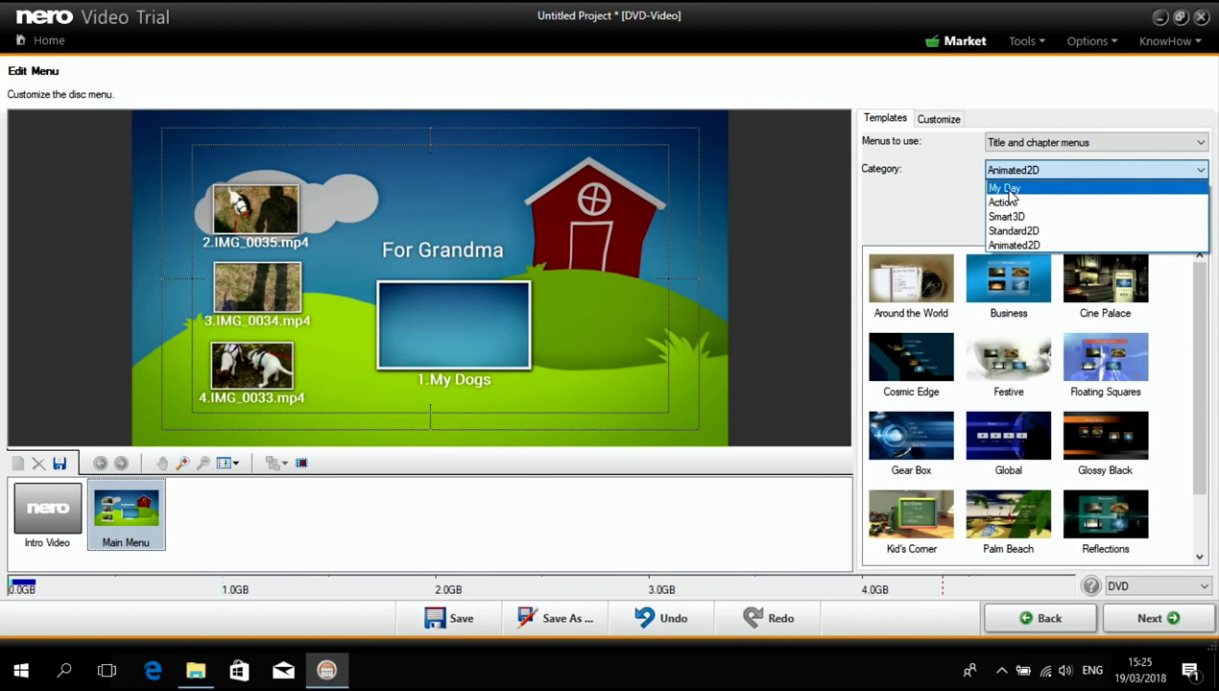
pyautogui.click(1005, 190)
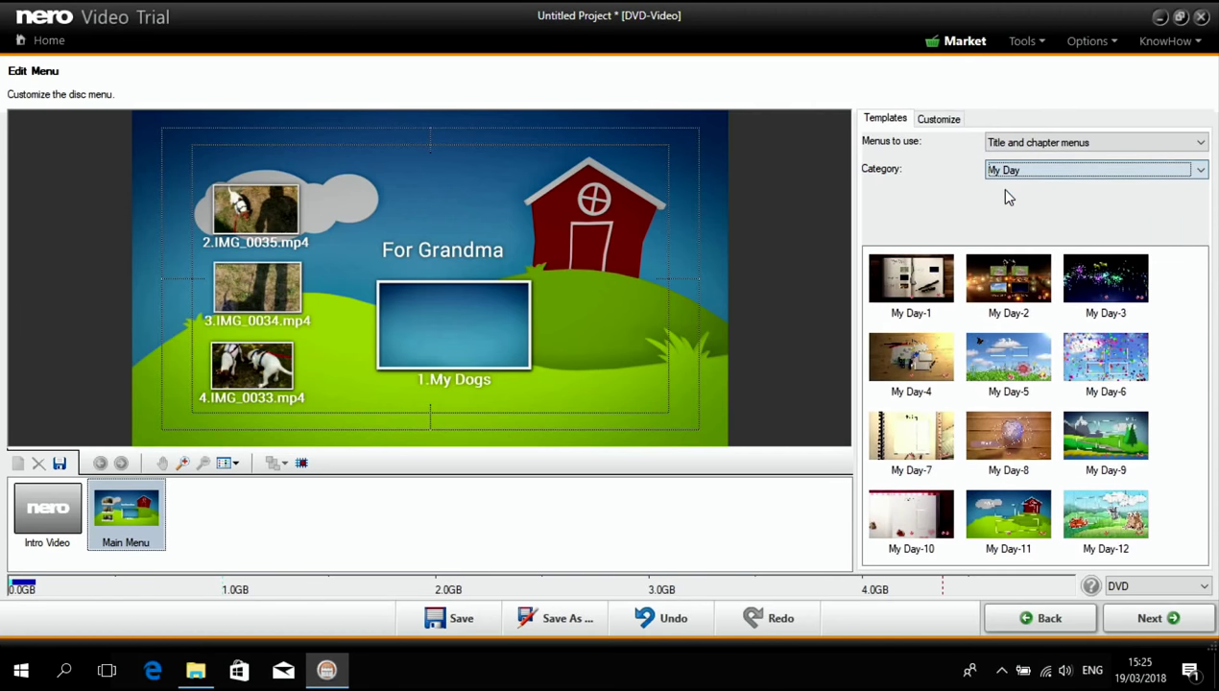
pyautogui.click(1146, 620)
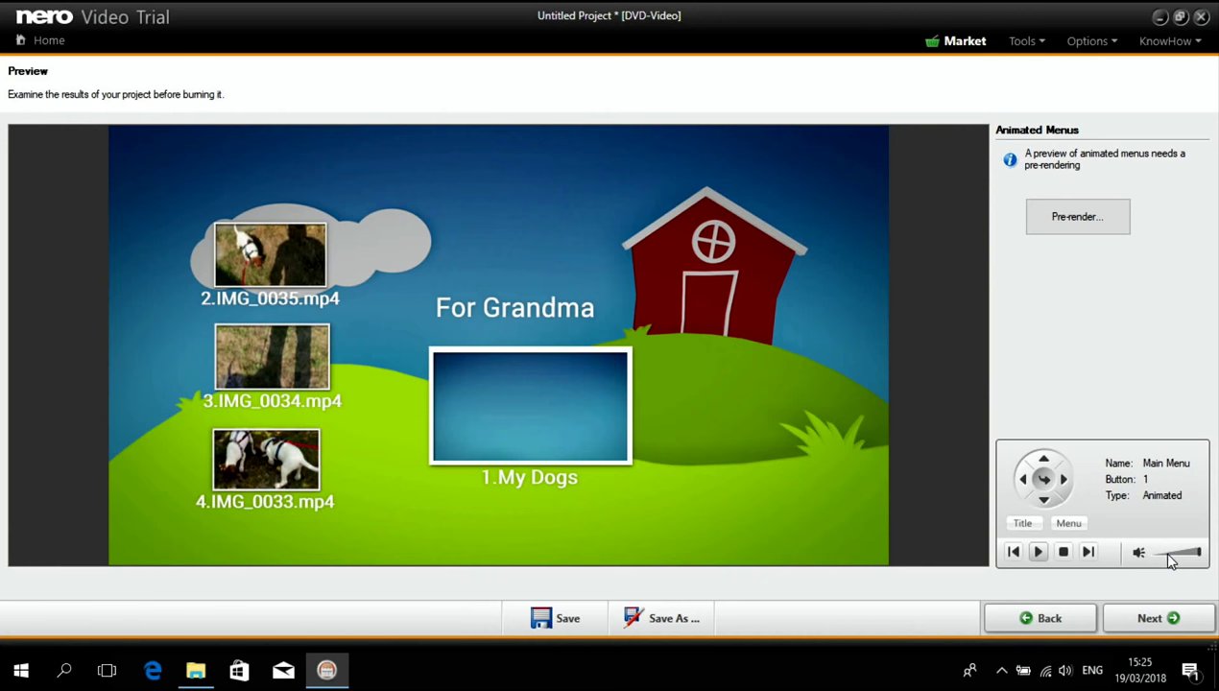
pyautogui.moveTo(1171, 561)
pyautogui.mouseDown()
pyautogui.moveTo(1142, 561)
pyautogui.moveTo(1179, 559)
pyautogui.moveTo(1162, 562)
pyautogui.mouseUp()
pyautogui.click(518, 413)
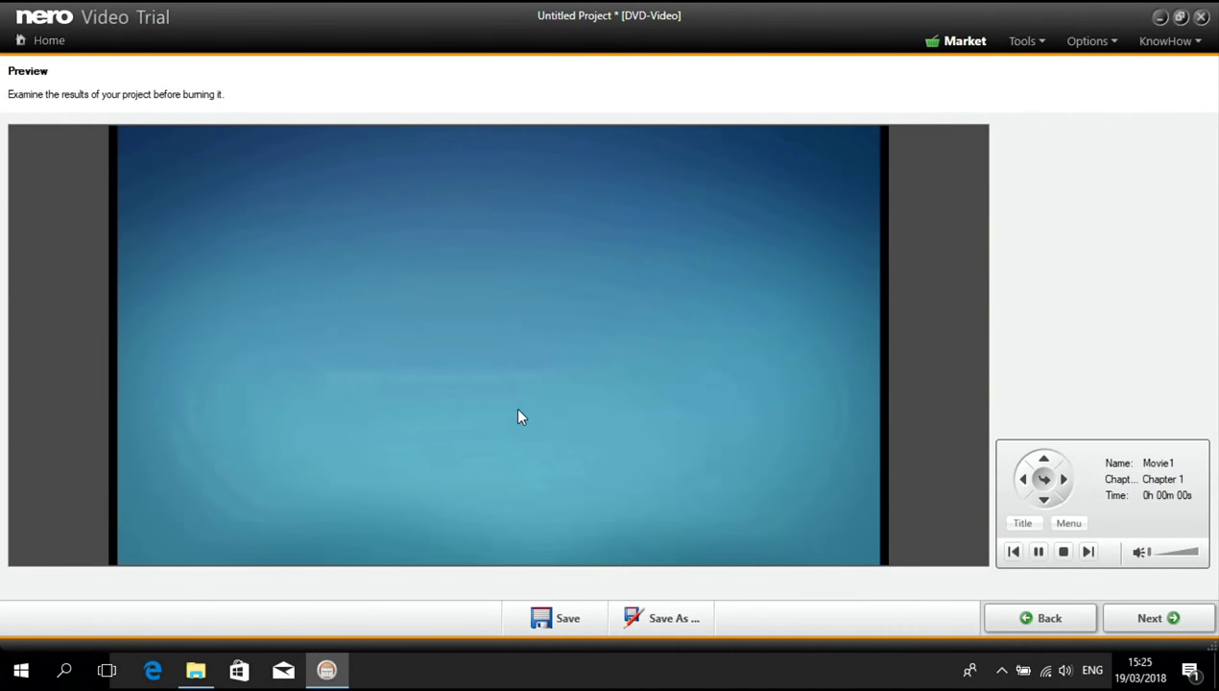
pyautogui.moveTo(1157, 554); pyautogui.dragTo(1188, 560)
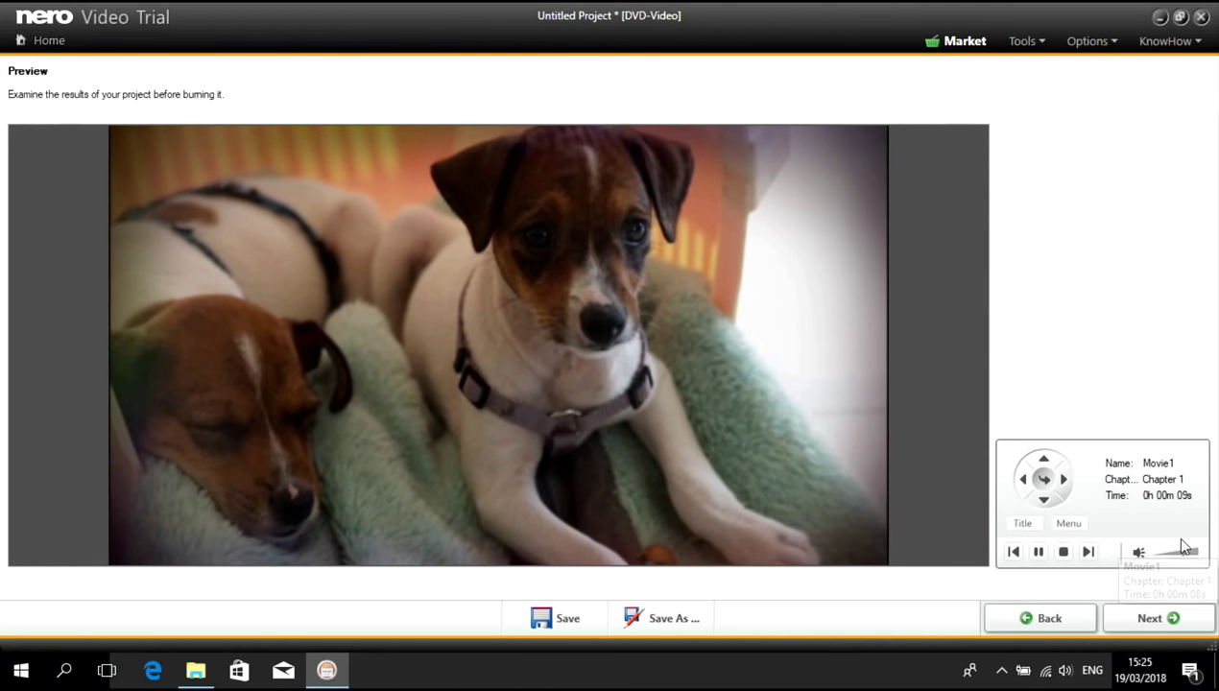
pyautogui.moveTo(1185, 554); pyautogui.dragTo(1176, 553)
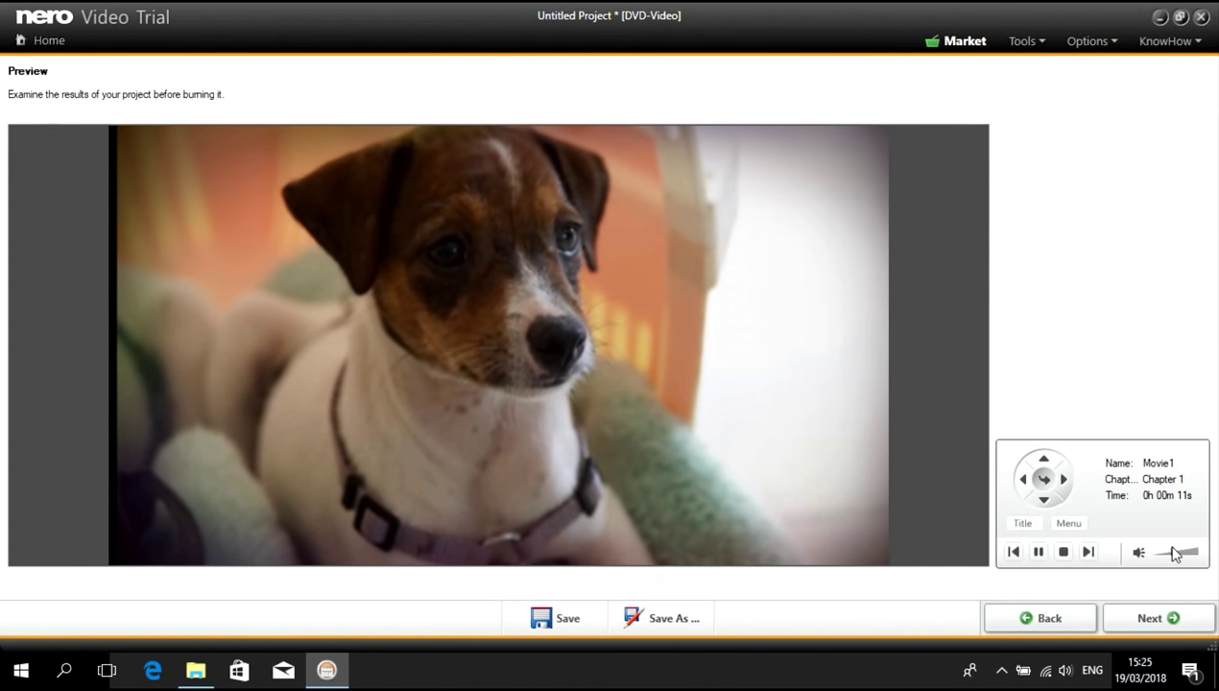
pyautogui.click(1089, 552)
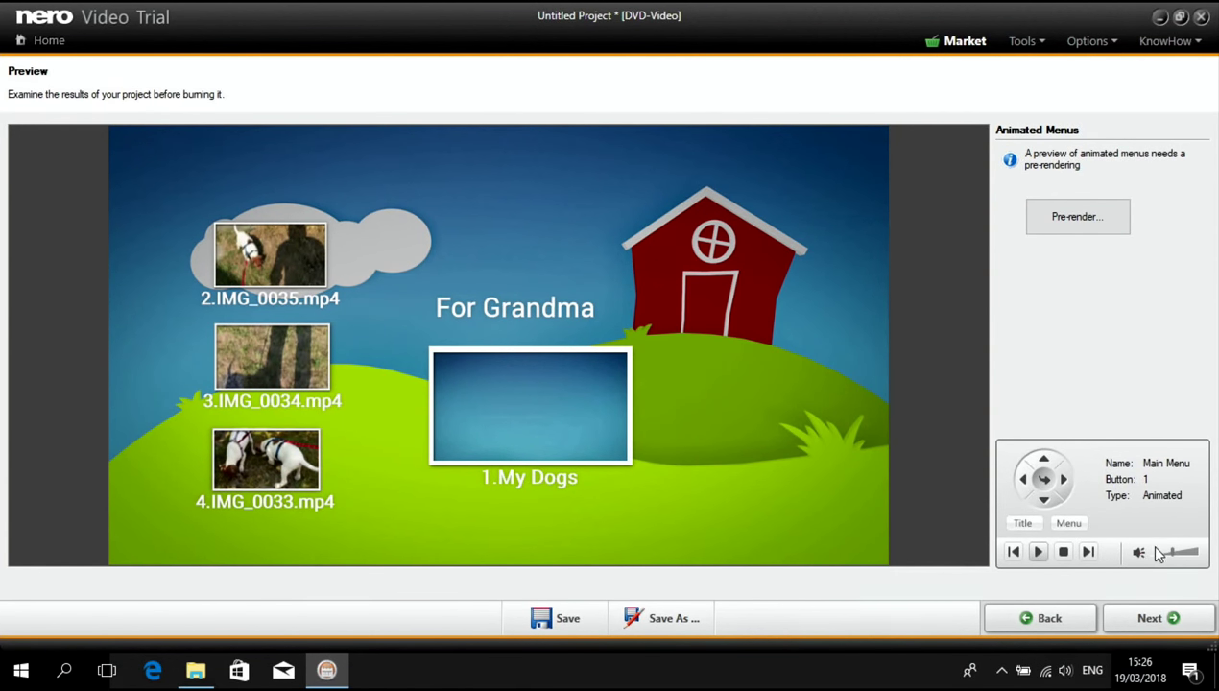
pyautogui.moveTo(1170, 555); pyautogui.dragTo(1161, 557)
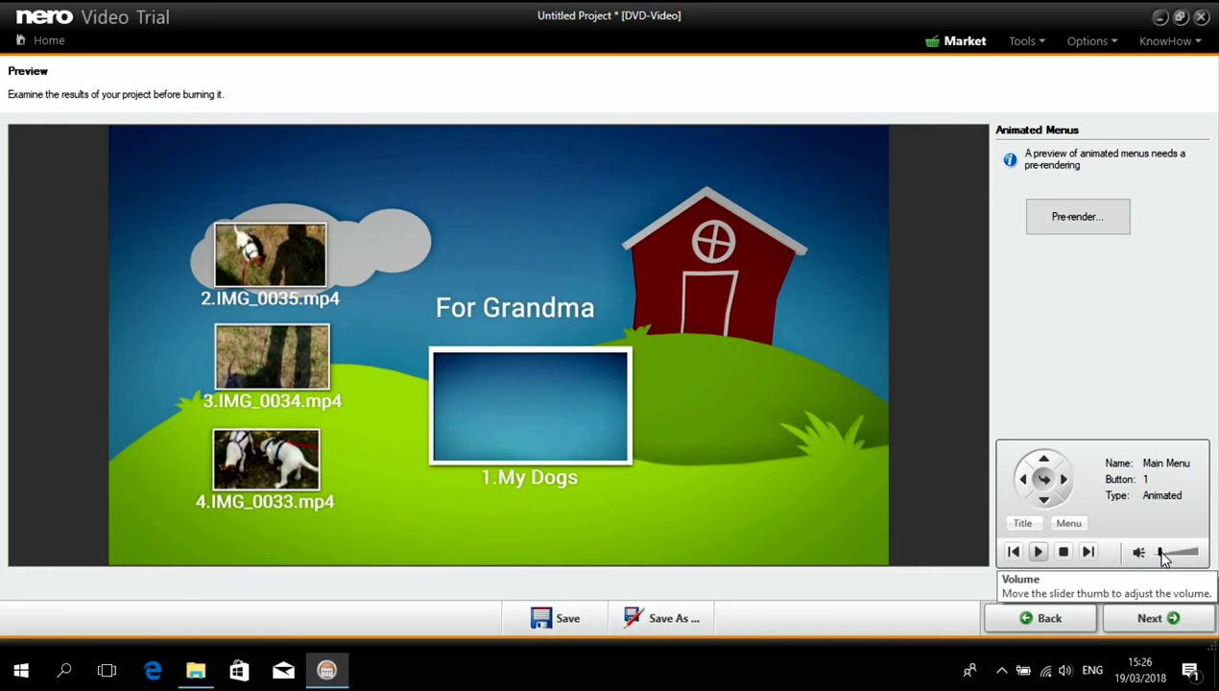
pyautogui.moveTo(1162, 557); pyautogui.dragTo(1157, 558)
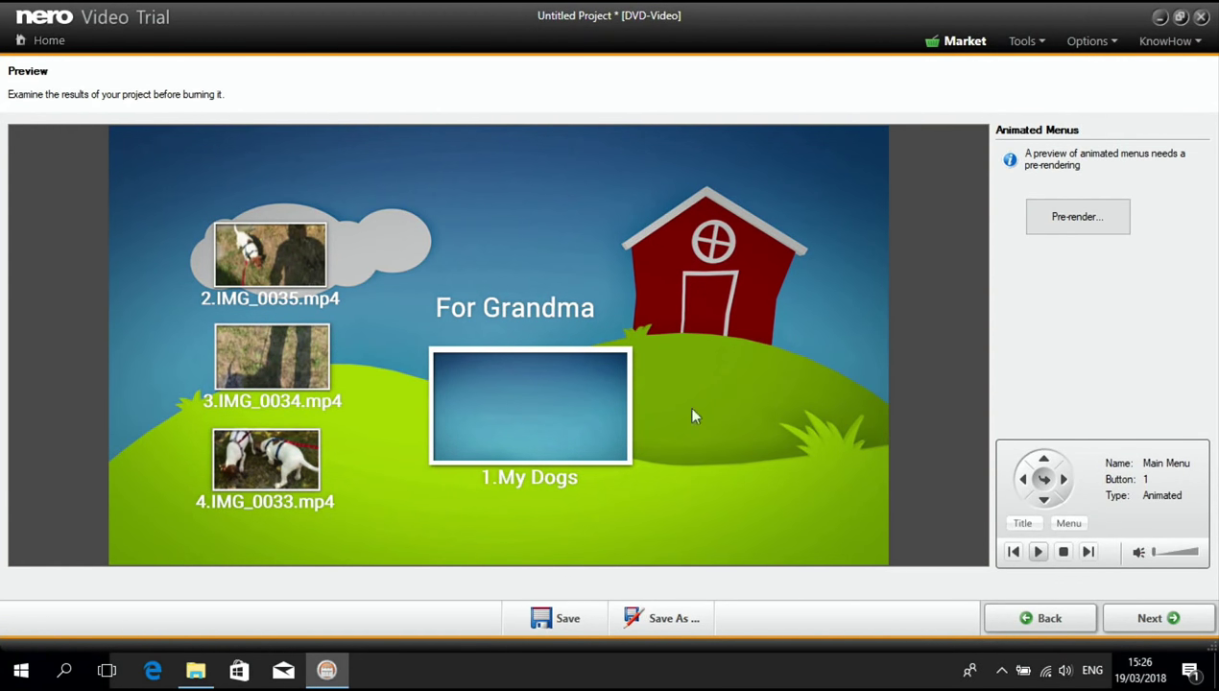
# Step: Return to Edit Menu and set the Disc / Project End action to Play next title
pyautogui.click(1023, 617)
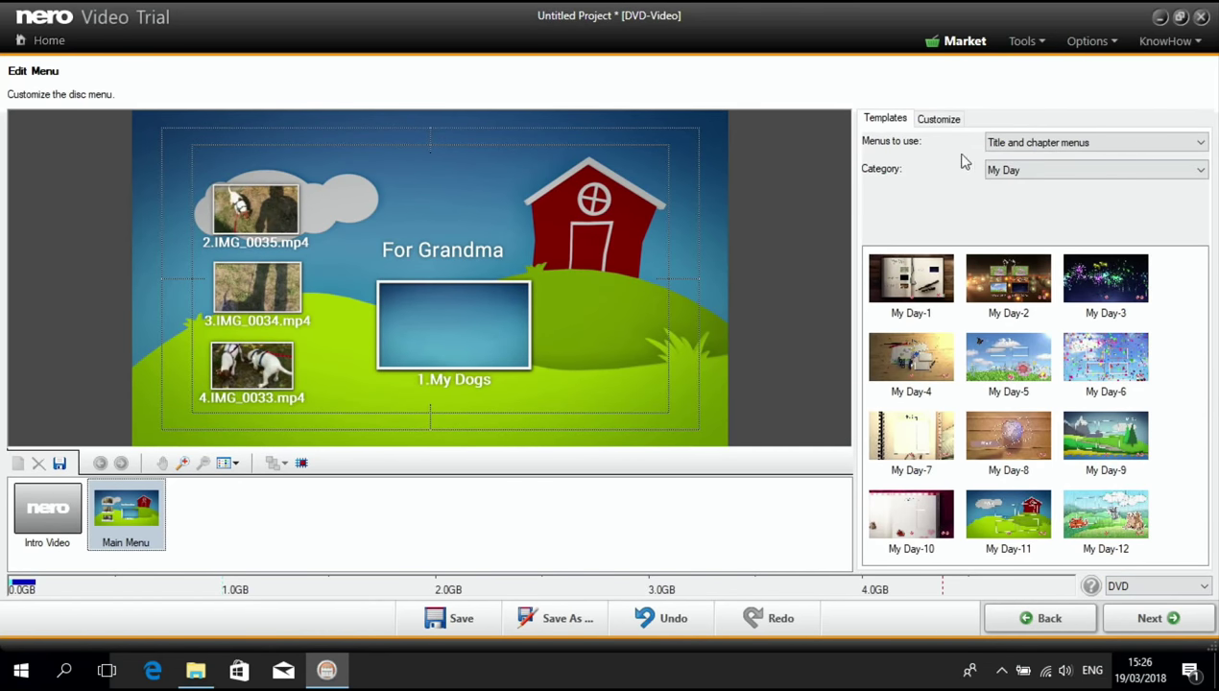
pyautogui.click(939, 127)
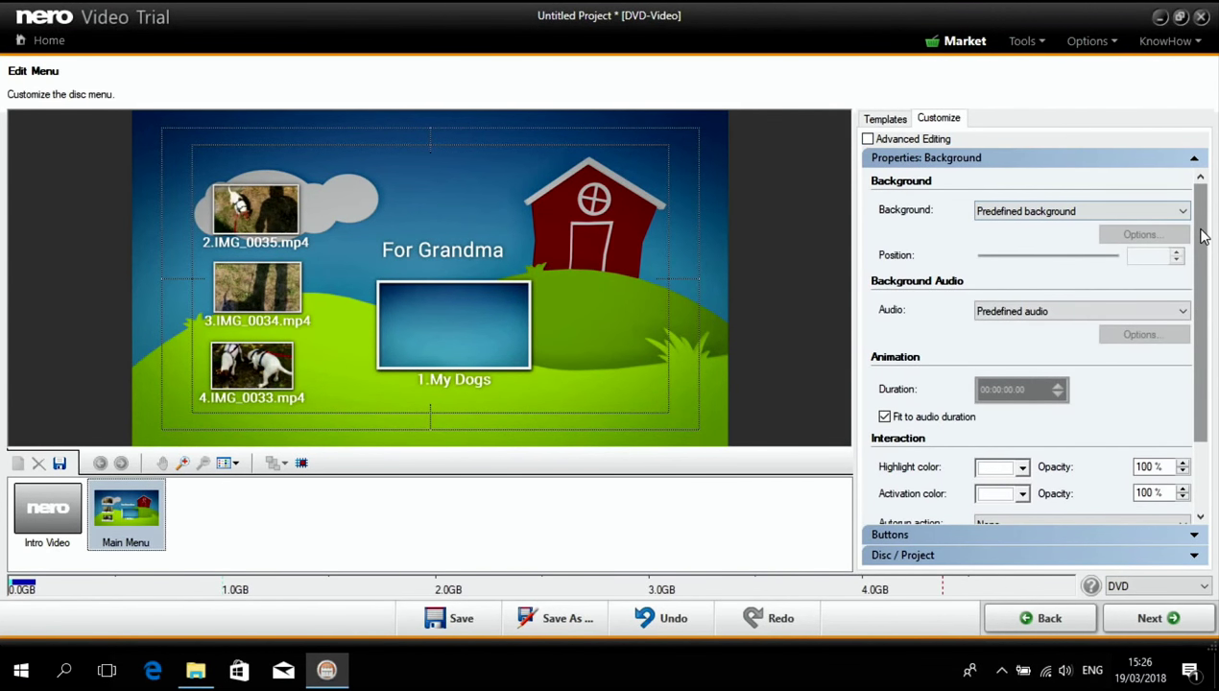
pyautogui.moveTo(1202, 235); pyautogui.dragTo(1214, 301)
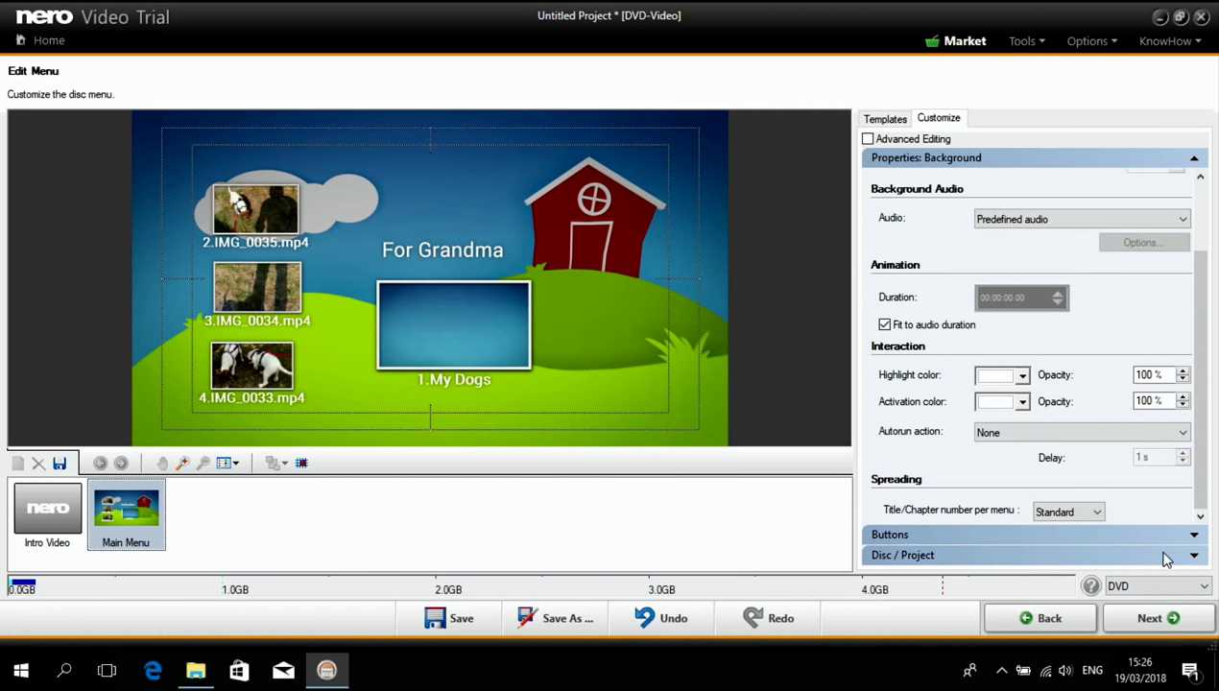
pyautogui.click(1195, 557)
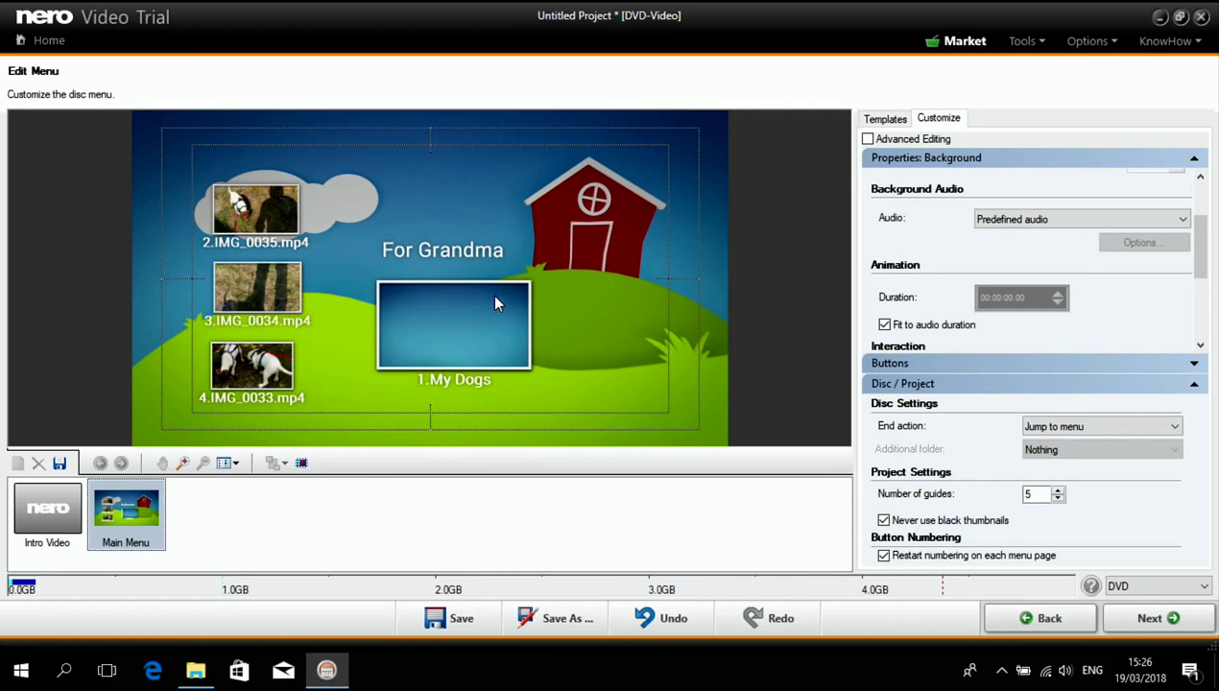
pyautogui.click(1172, 426)
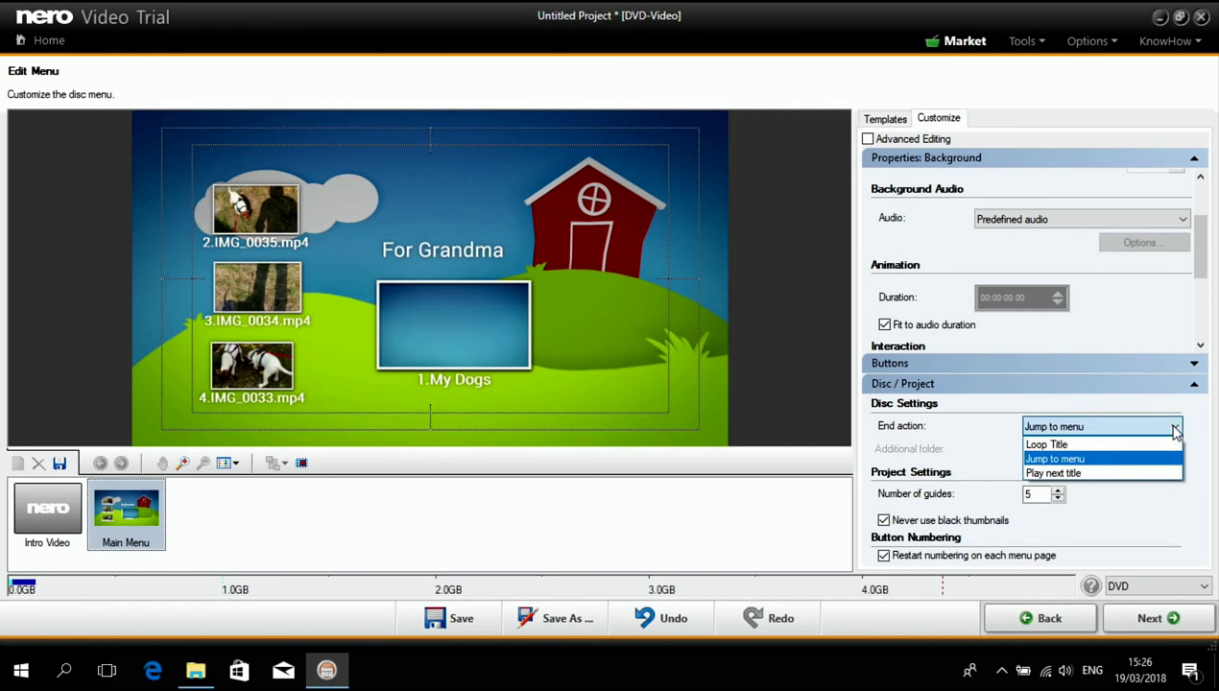
pyautogui.click(1040, 474)
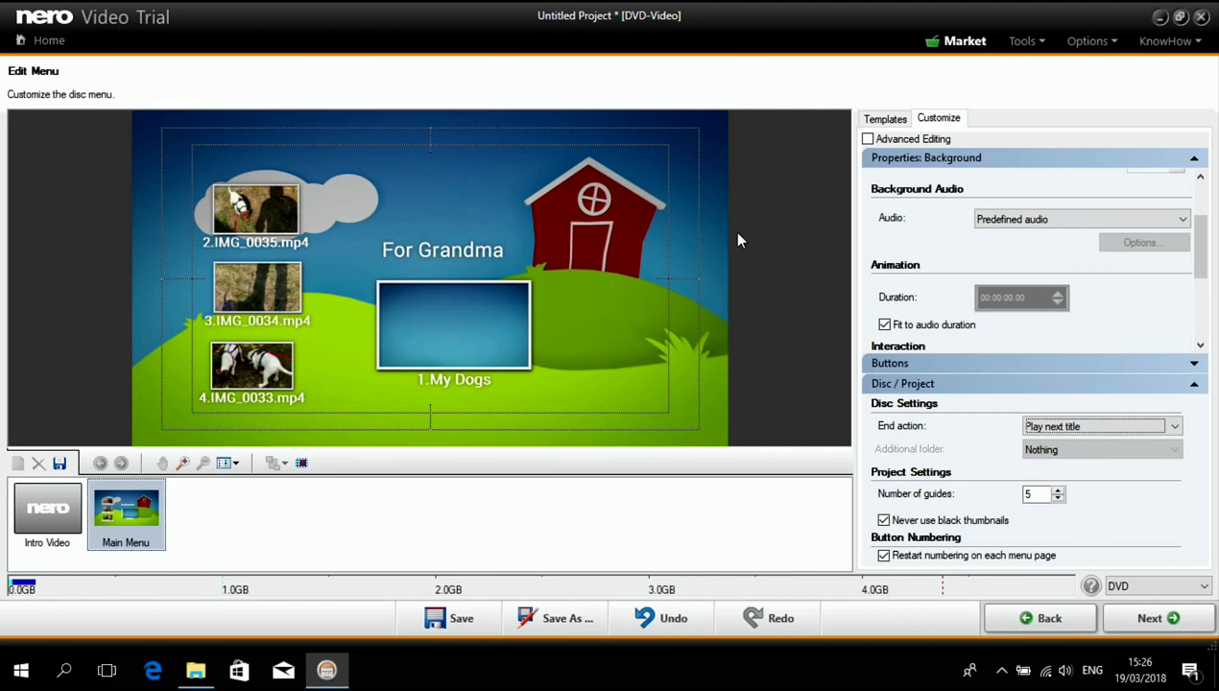
# Step: Preview 1.My Dogs and skip through IMG_0035, IMG_0034 and IMG_0033 back to the menu
pyautogui.click(1147, 622)
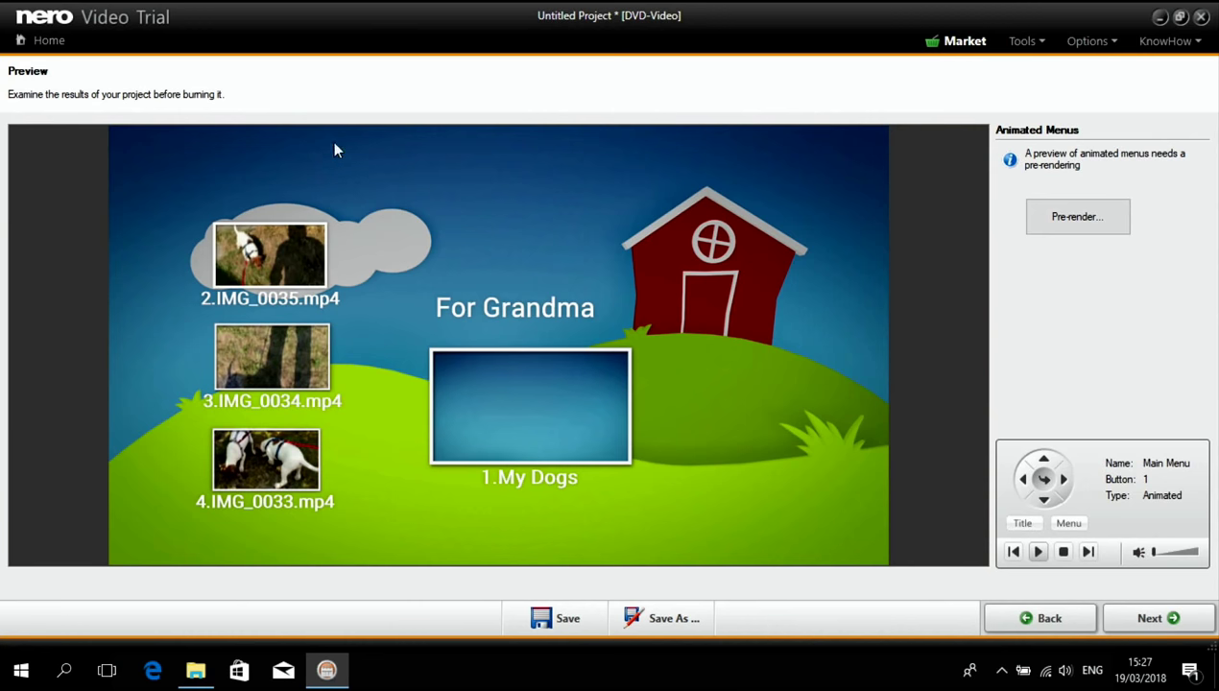
pyautogui.click(1013, 552)
pyautogui.click(516, 414)
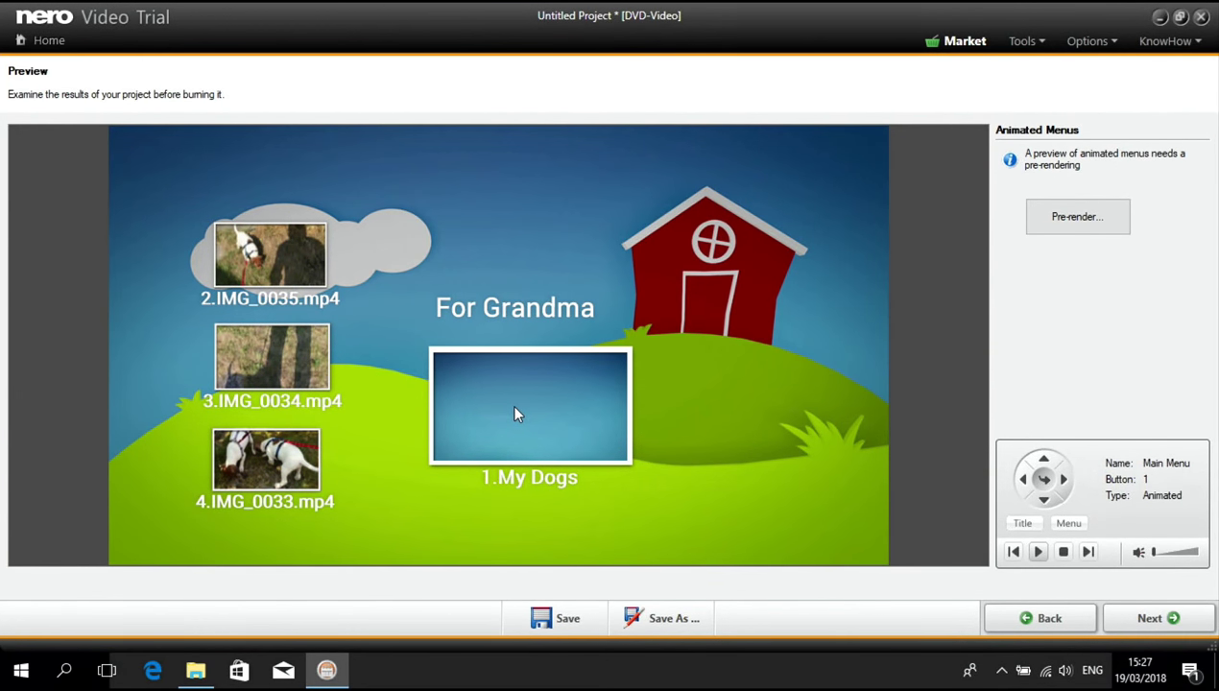
pyautogui.click(1088, 552)
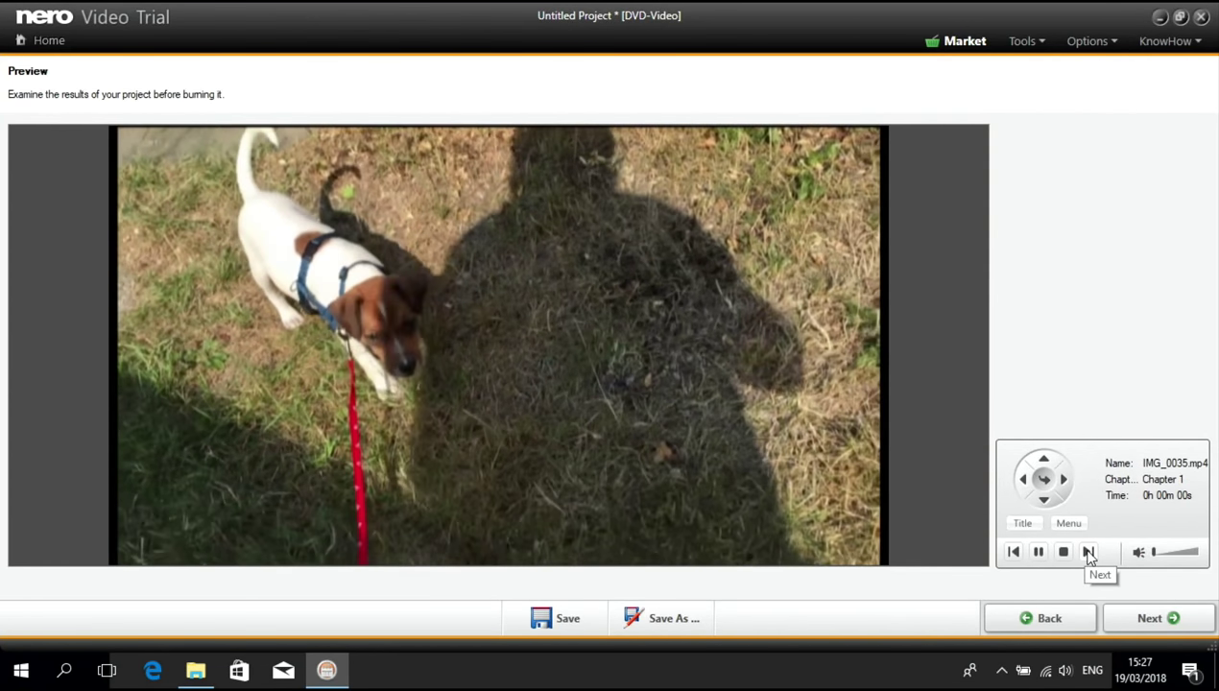
pyautogui.click(1088, 552)
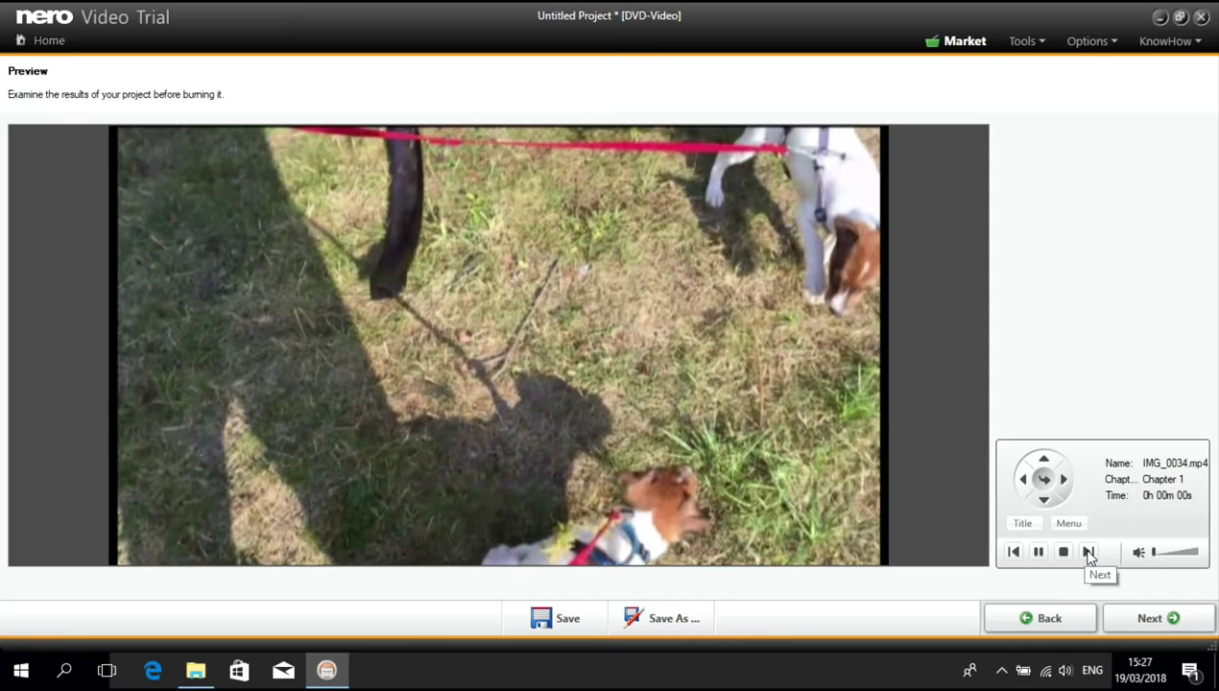
pyautogui.click(1089, 554)
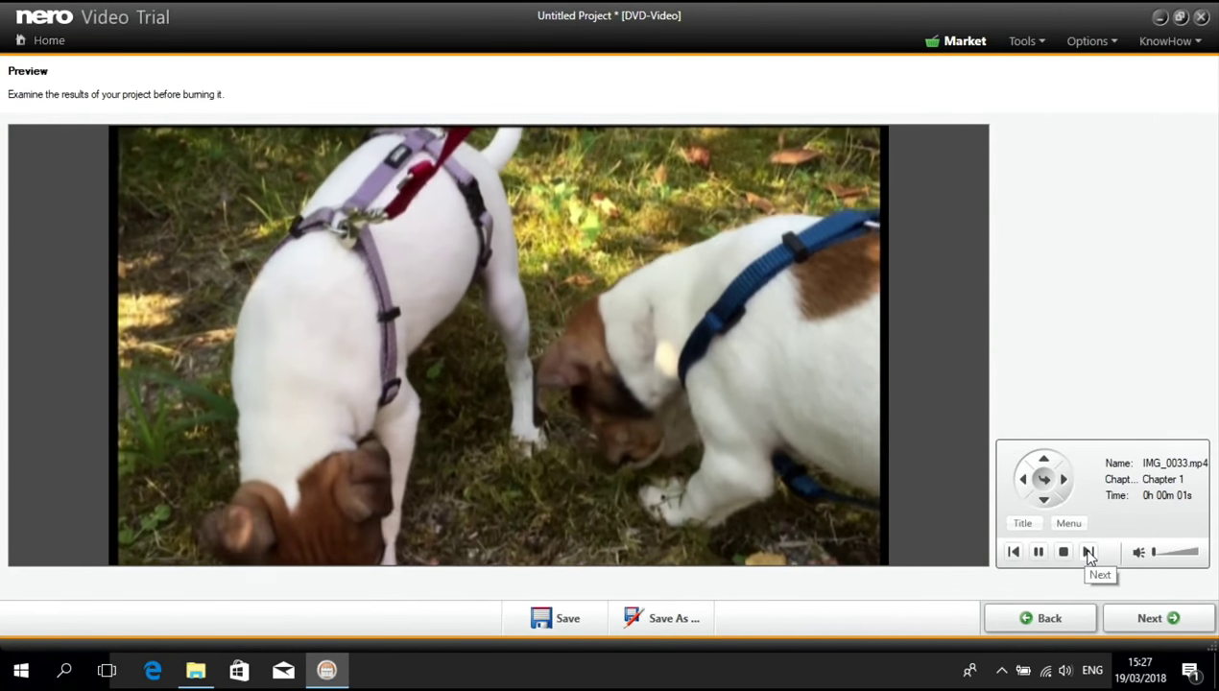
pyautogui.click(1089, 554)
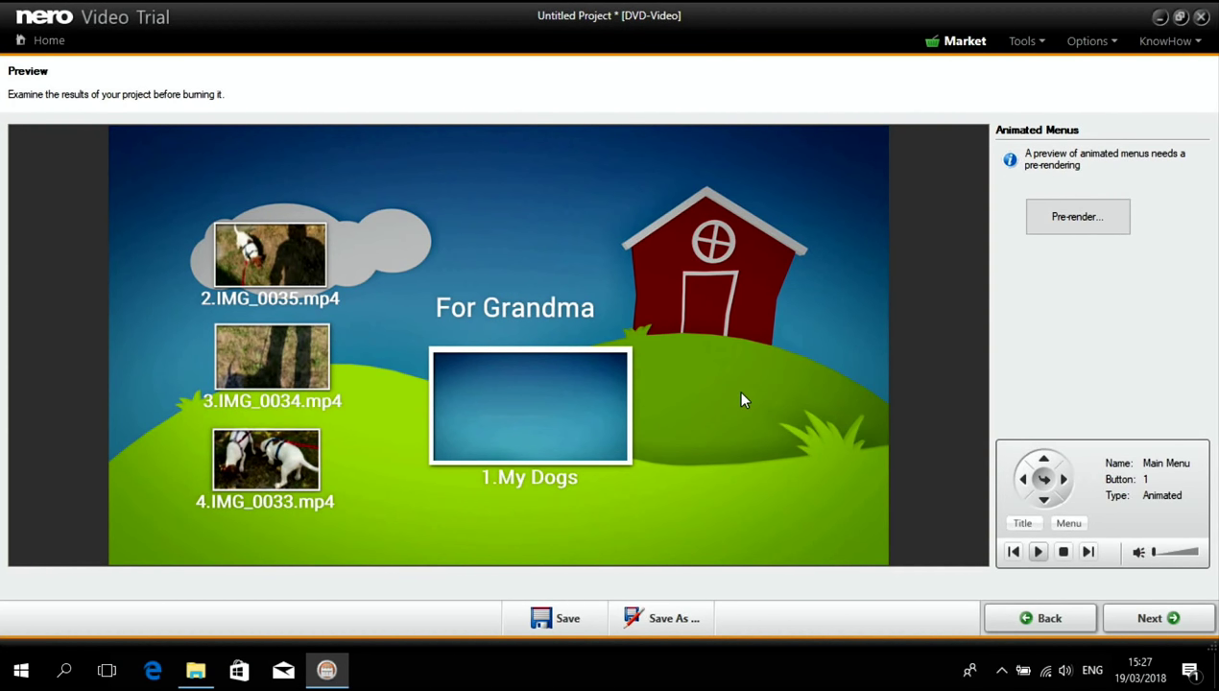
# Step: Go to Burn Options and check the Burn To recorder list, keeping Image Recorder
pyautogui.click(1147, 619)
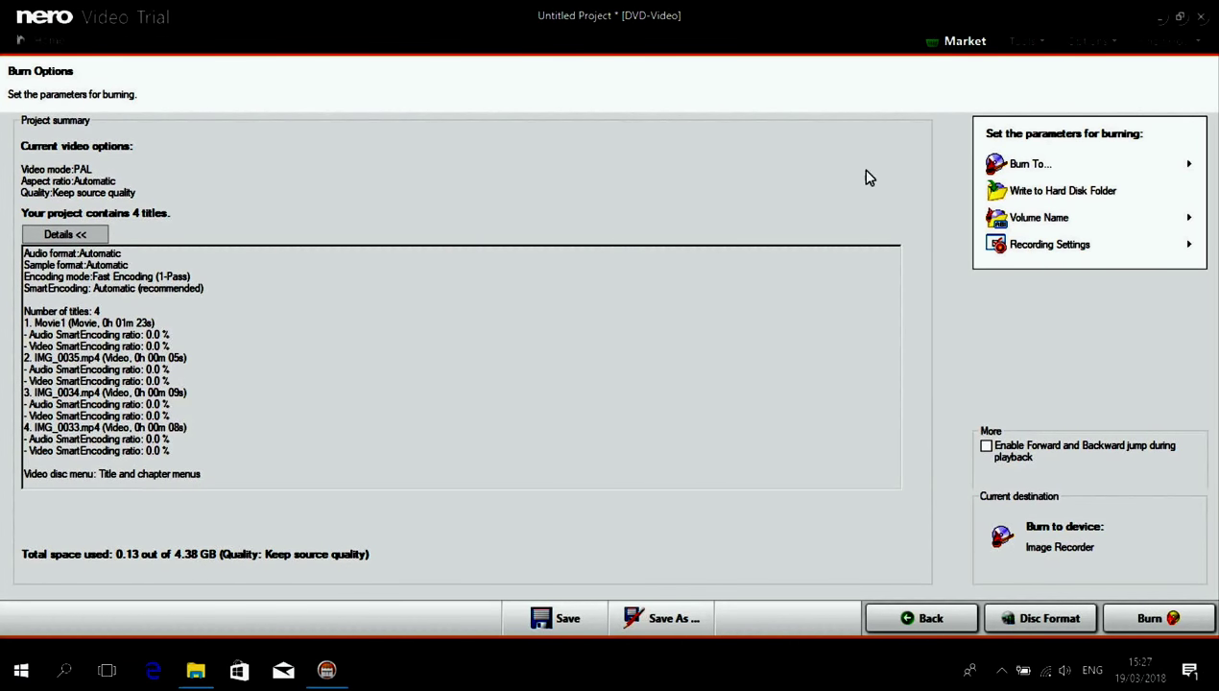
pyautogui.click(1148, 168)
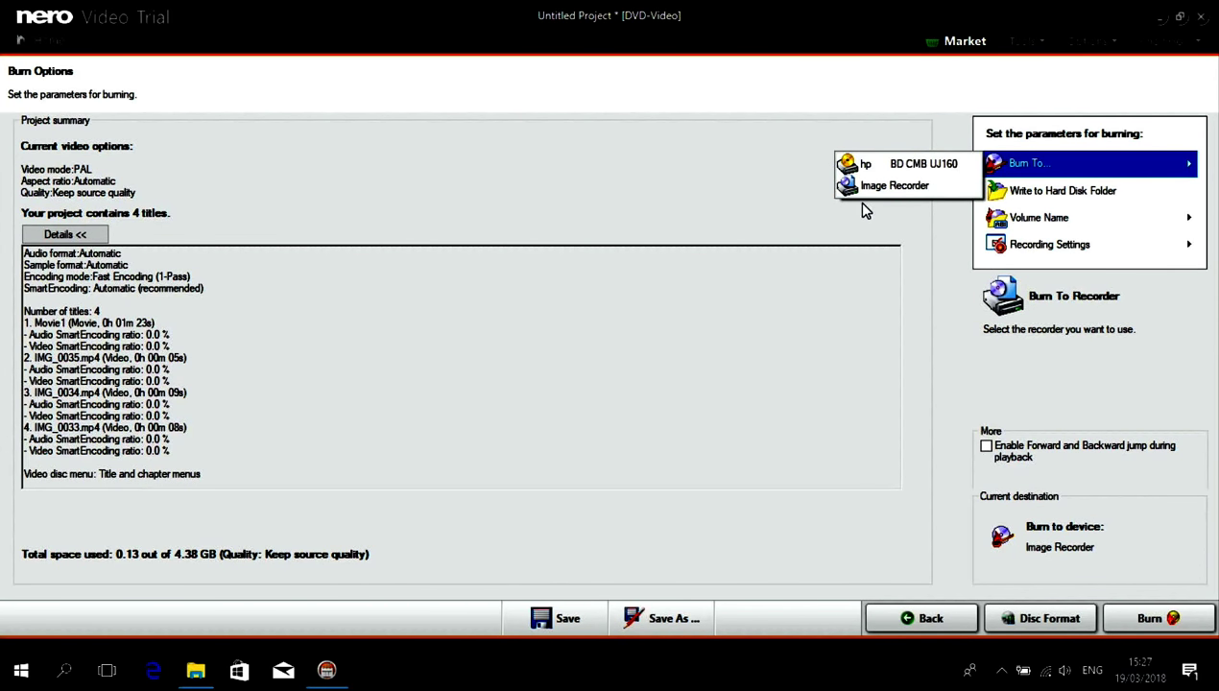
pyautogui.click(829, 289)
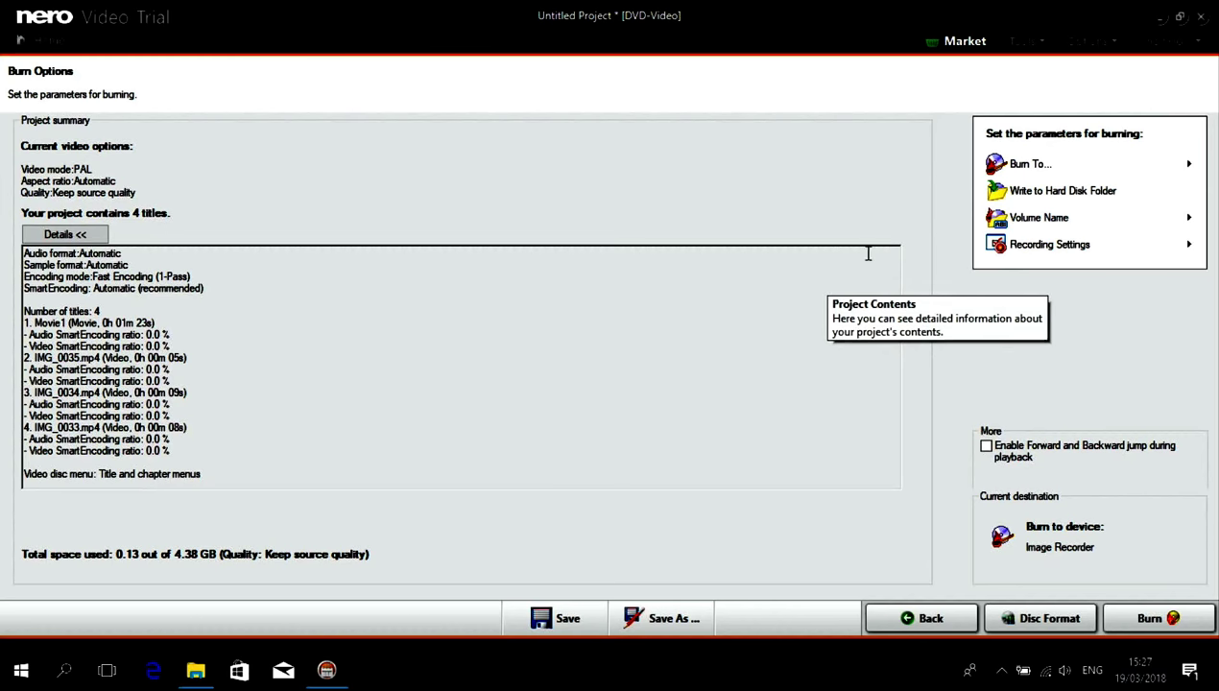
pyautogui.click(1013, 179)
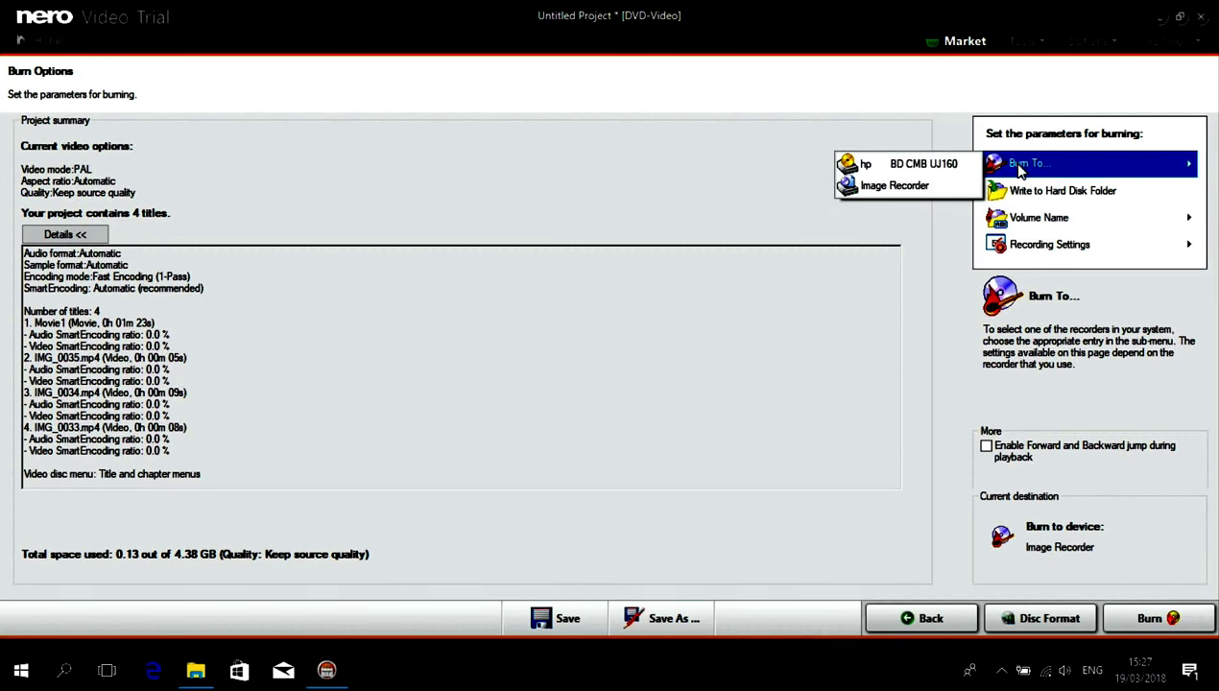
# Step: Close the recorder list and burn the four-title PAL project to Image Recorder
pyautogui.click(882, 295)
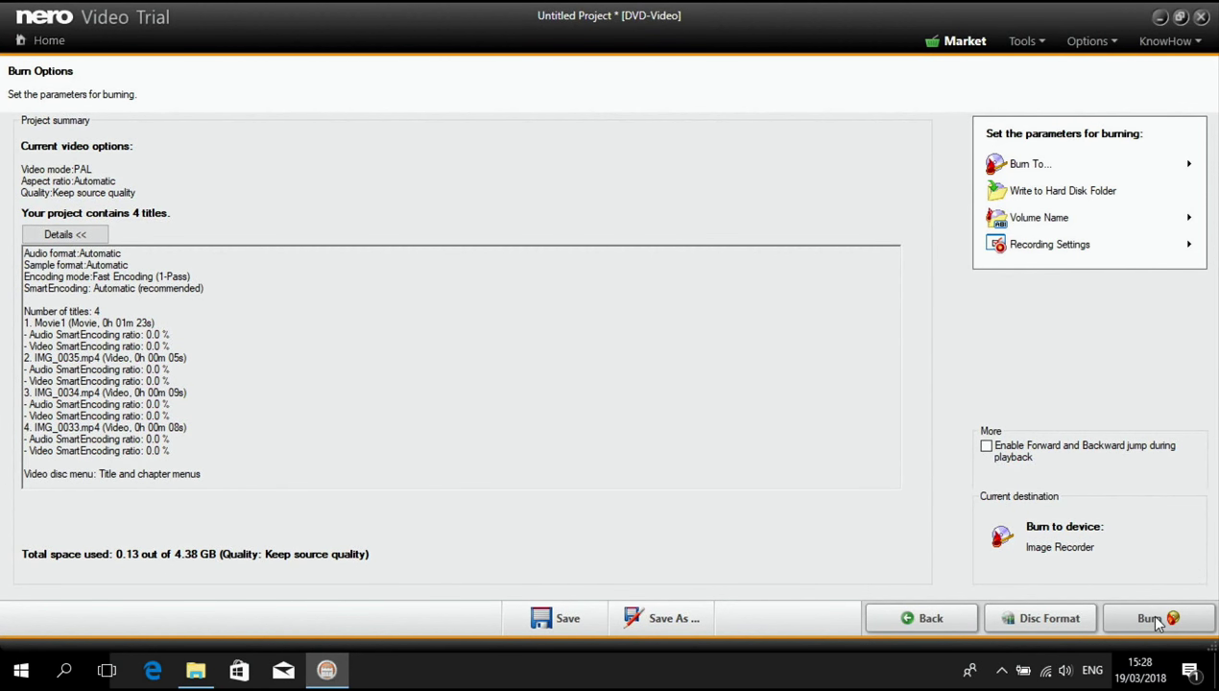
pyautogui.click(1155, 620)
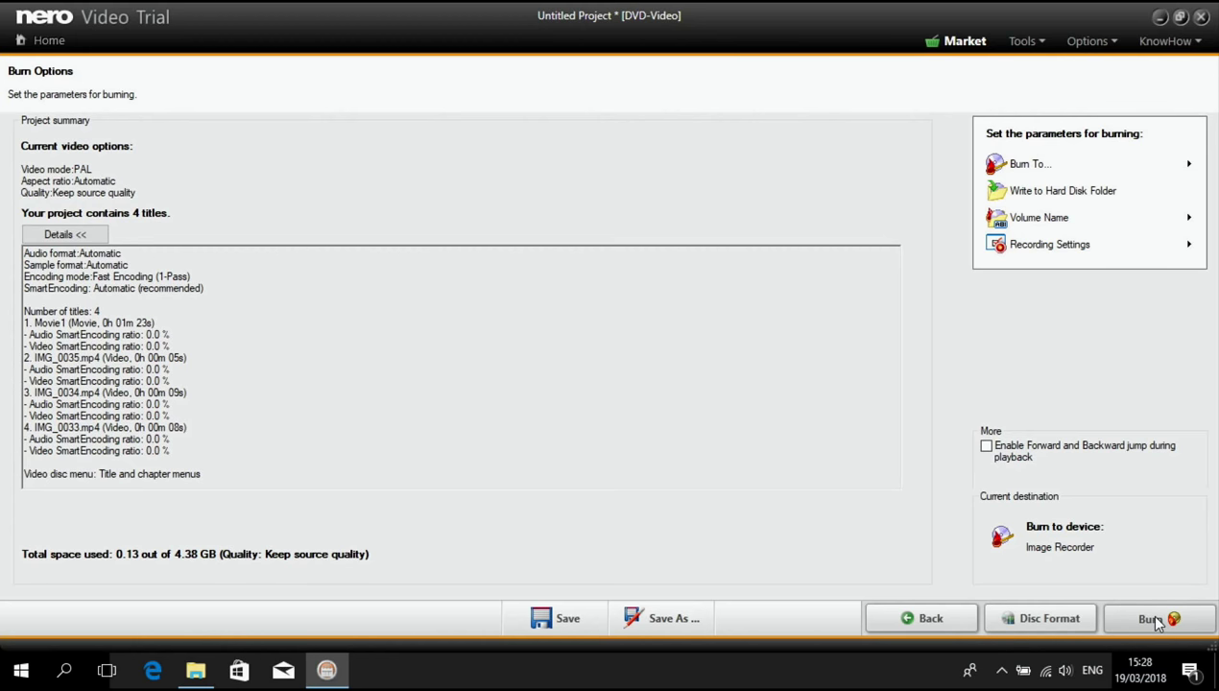